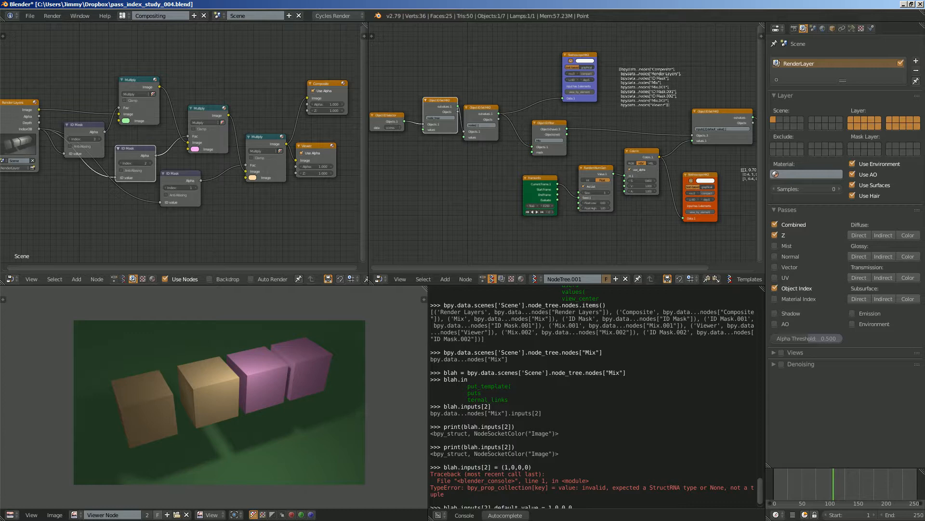
# - Examine the compositing node chain, from the Render Layers node through the ID Mask and Multiply nodes
pyautogui.moveTo(161, 135); pyautogui.dragTo(227, 139, button='middle')
pyautogui.scroll(3, 170, 137)
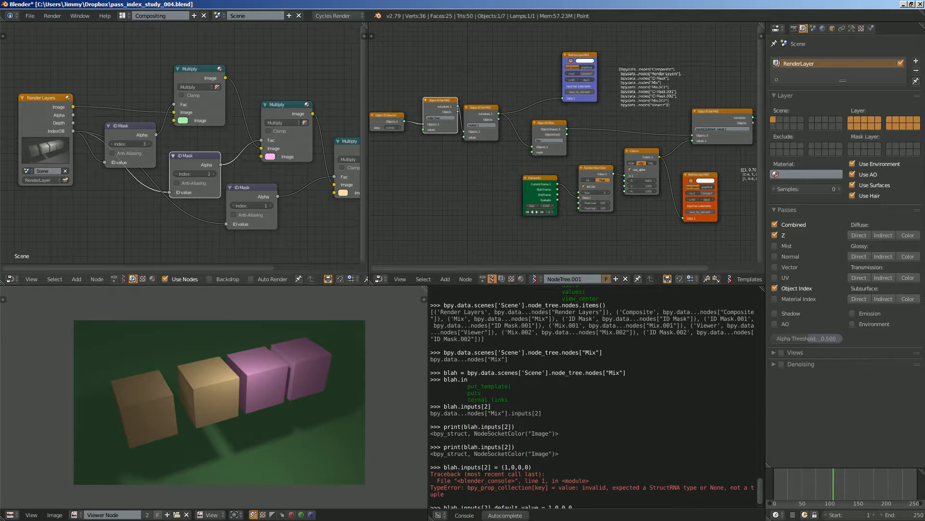
pyautogui.moveTo(169, 139); pyautogui.dragTo(123, 124, button='middle')
pyautogui.scroll(1, 178, 139)
pyautogui.scroll(1, 178, 139)
pyautogui.scroll(2, 191, 142)
pyautogui.scroll(-1, 191, 141)
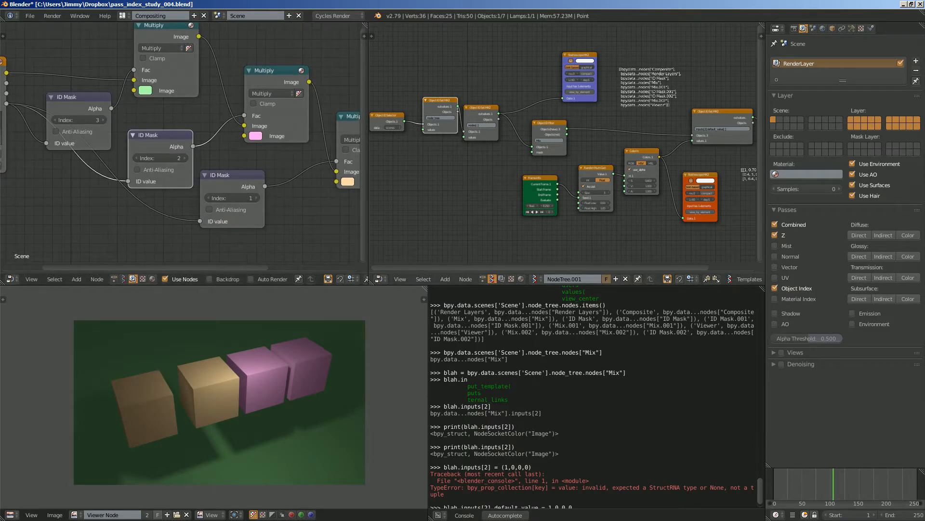
# - Change the Python console area to a 3D View and select the cubes and the ground plane in turn
pyautogui.click(439, 515)
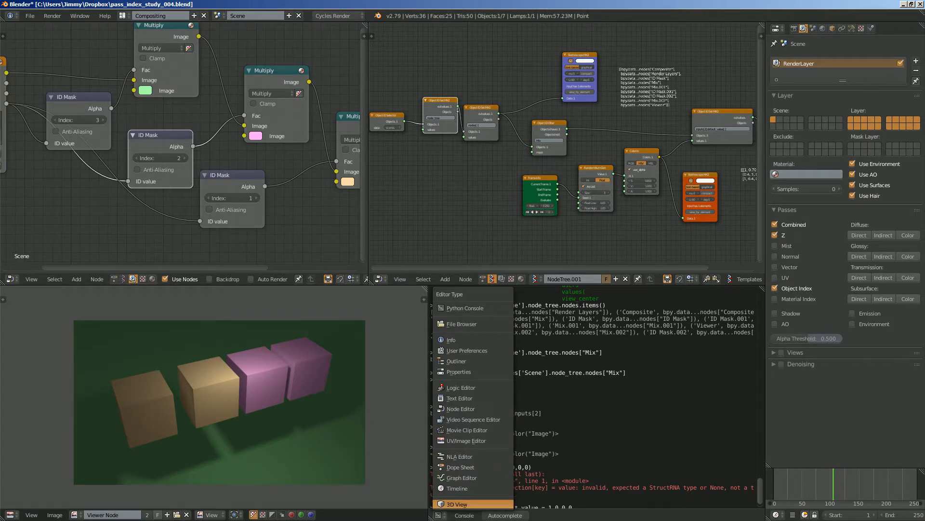
pyautogui.click(453, 504)
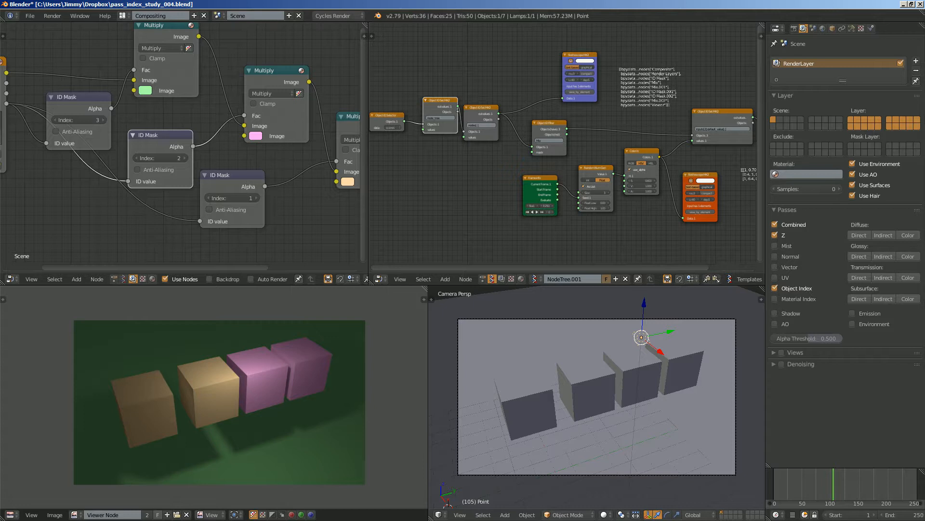
pyautogui.rightClick(527, 407)
pyautogui.rightClick(588, 391)
pyautogui.rightClick(636, 381)
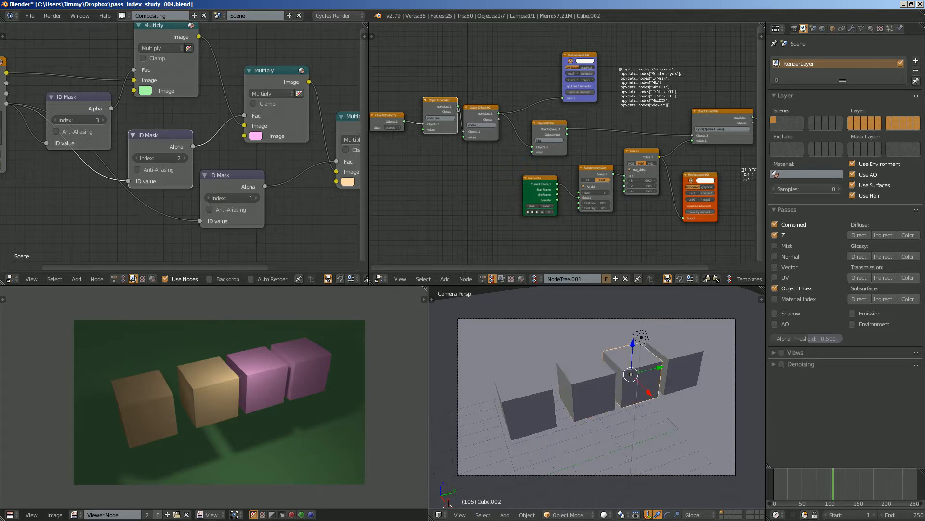
pyautogui.rightClick(680, 371)
pyautogui.rightClick(685, 419)
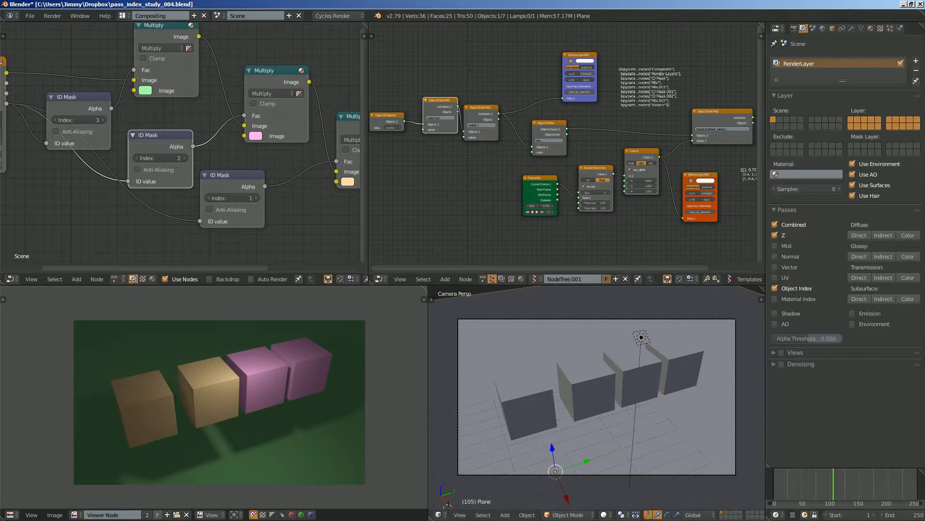
pyautogui.rightClick(527, 410)
pyautogui.rightClick(588, 392)
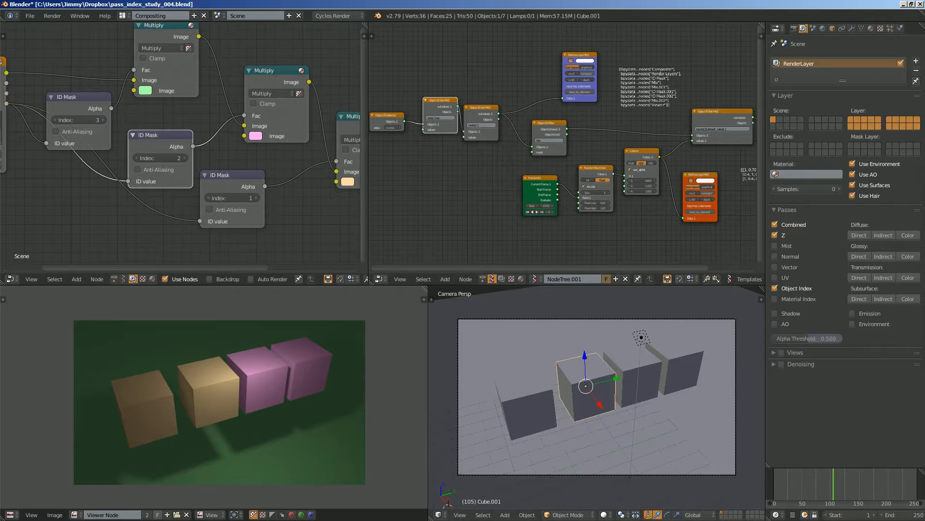
# - Show the object properties and compare the Pass Index of the second, third and fourth cubes and the ground plane
pyautogui.click(832, 28)
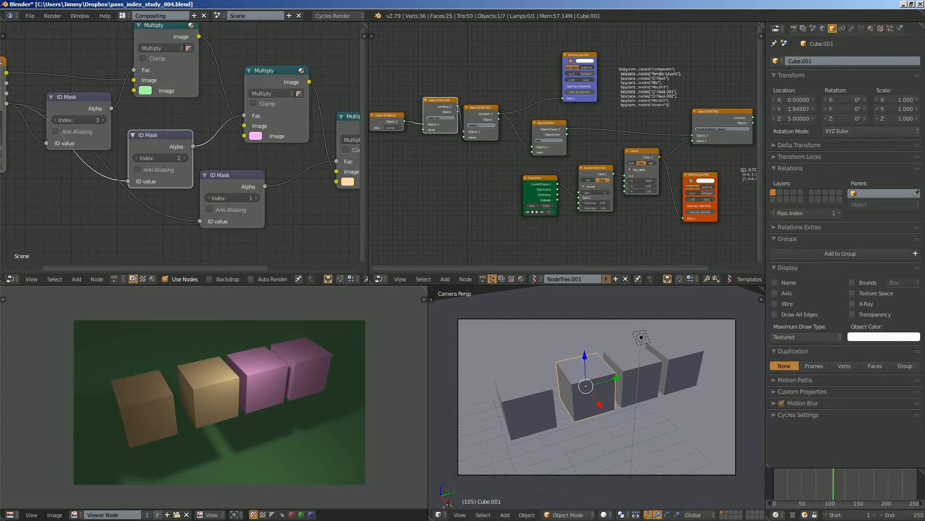
pyautogui.rightClick(637, 381)
pyautogui.rightClick(681, 372)
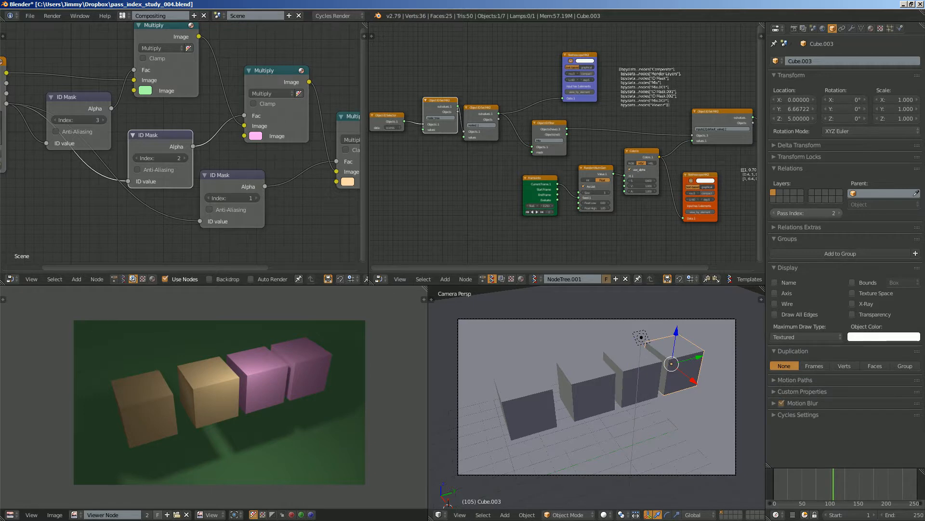
pyautogui.rightClick(550, 458)
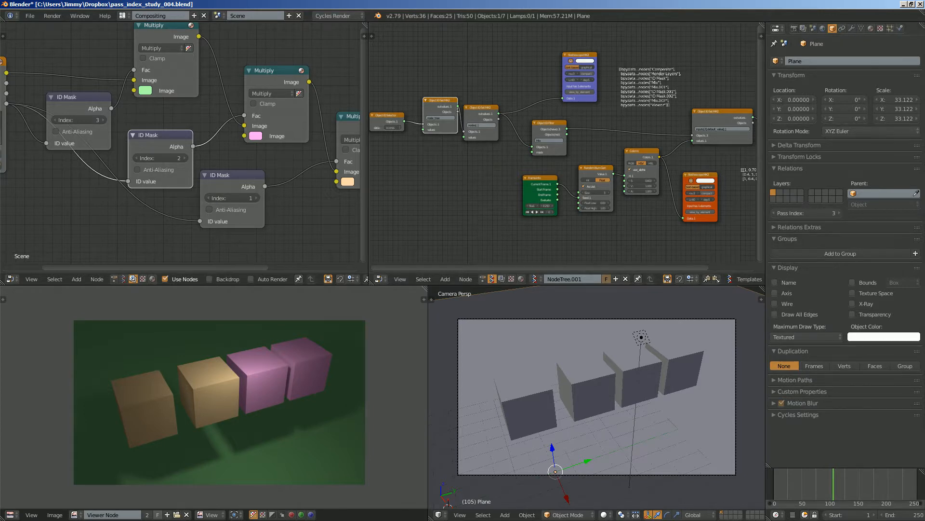
# - Widen the compositing node editor at the expense of the neighbouring NodeTree.001 editor
pyautogui.moveTo(169, 210); pyautogui.dragTo(182, 215, button='middle')
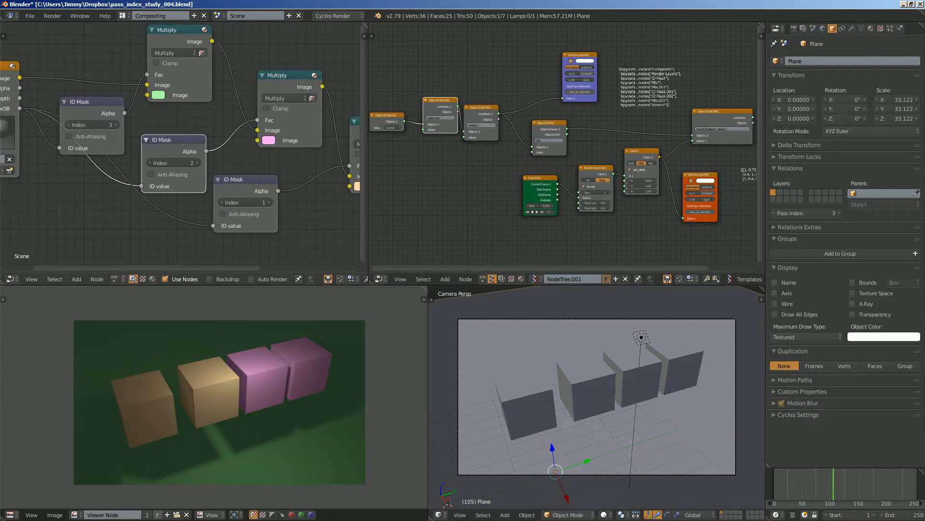
pyautogui.moveTo(368, 192); pyautogui.dragTo(462, 193)
pyautogui.scroll(-2, 233, 137)
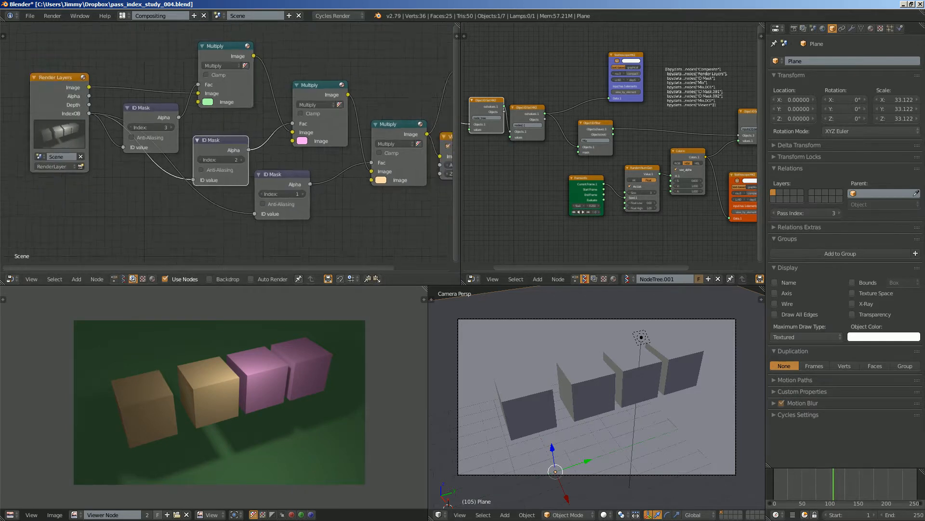
pyautogui.scroll(2, 56, 111)
pyautogui.moveTo(241, 145)
pyautogui.mouseDown(button='middle')
pyautogui.moveTo(258, 144)
pyautogui.moveTo(245, 145)
pyautogui.mouseUp(button='middle')
pyautogui.scroll(1, 255, 145)
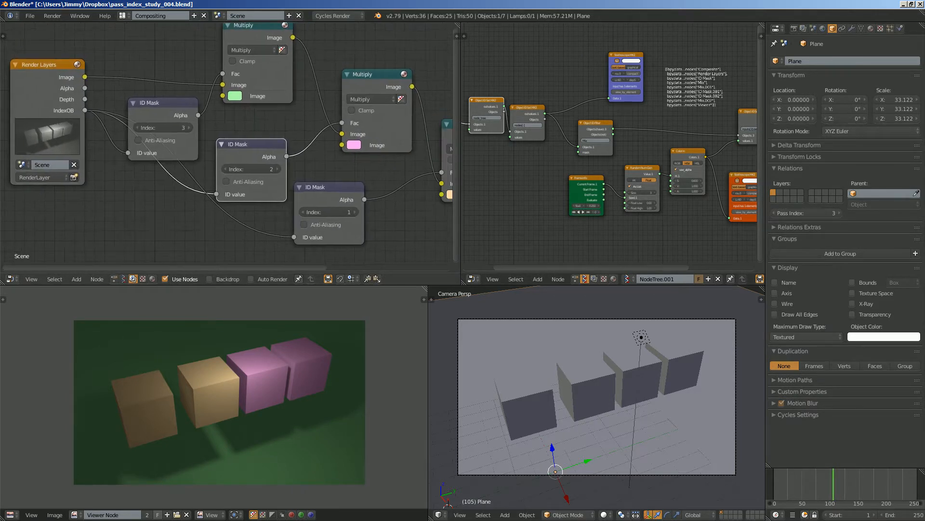
# - Shift the three ID Mask nodes slightly closer to the Render Layers node
pyautogui.moveTo(159, 103); pyautogui.dragTo(130, 97)
pyautogui.moveTo(251, 144); pyautogui.dragTo(226, 137)
pyautogui.moveTo(328, 187); pyautogui.dragTo(308, 183)
pyautogui.scroll(-2, 309, 183)
pyautogui.moveTo(309, 184); pyautogui.dragTo(310, 197, button='middle')
pyautogui.scroll(1, 310, 197)
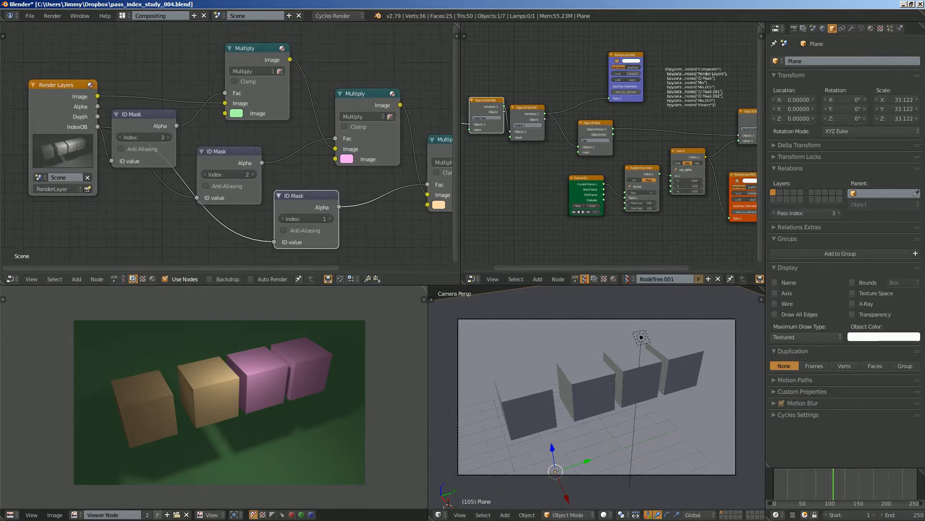
# - Move the second and third Multiply nodes slightly up and left to tighten the node chain
pyautogui.moveTo(362, 93); pyautogui.dragTo(341, 72)
pyautogui.moveTo(340, 76); pyautogui.dragTo(256, 88, button='middle')
pyautogui.moveTo(368, 151); pyautogui.dragTo(340, 126)
pyautogui.scroll(-2, 340, 127)
pyautogui.moveTo(340, 128); pyautogui.dragTo(256, 114, button='middle')
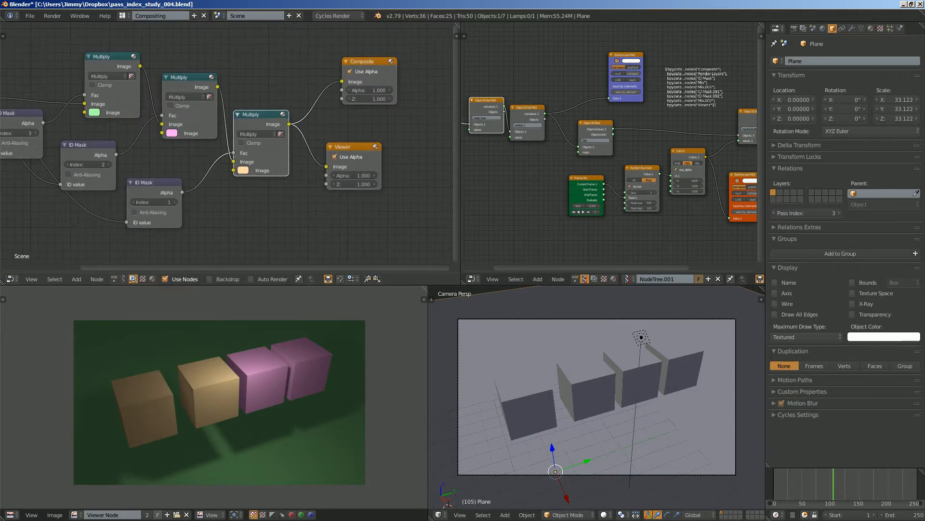
# - Pull the Viewer and Composite nodes closer to the last Multiply node and move the Render Layers node farther left
pyautogui.click(351, 147)
pyautogui.moveTo(351, 147); pyautogui.dragTo(333, 155)
pyautogui.moveTo(369, 61); pyautogui.dragTo(345, 68)
pyautogui.moveTo(345, 68); pyautogui.dragTo(448, 66, button='middle')
pyautogui.scroll(1, 290, 121)
pyautogui.moveTo(289, 121); pyautogui.dragTo(381, 124, button='middle')
pyautogui.scroll(1, 319, 122)
pyautogui.moveTo(117, 92); pyautogui.dragTo(89, 91)
pyautogui.moveTo(89, 91); pyautogui.dragTo(76, 92, button='middle')
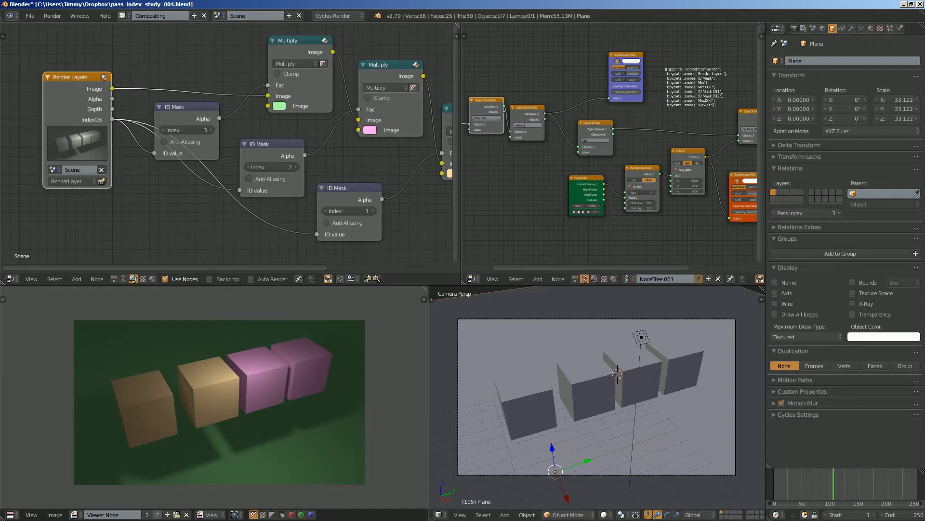
# - Split the Properties area horizontally and turn the upper part into an Outliner
pyautogui.moveTo(922, 25); pyautogui.dragTo(916, 167)
pyautogui.click(777, 29)
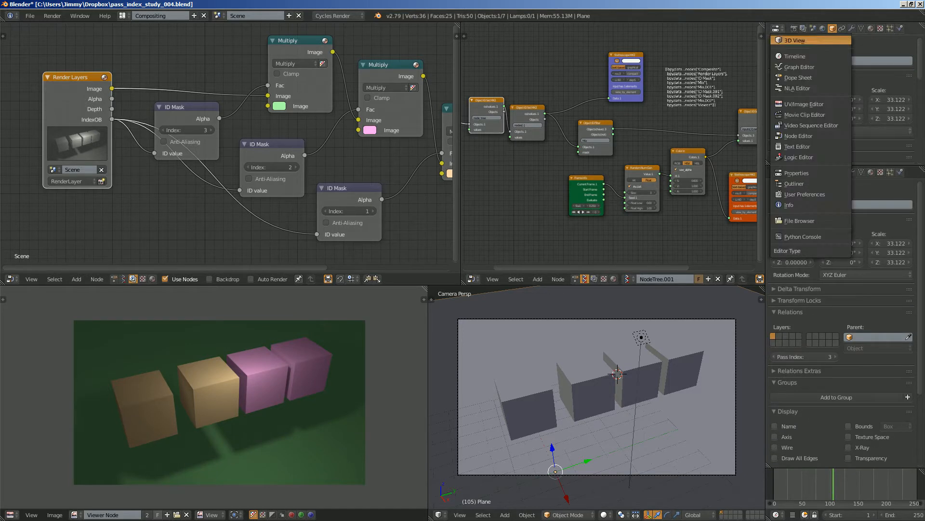
pyautogui.click(795, 184)
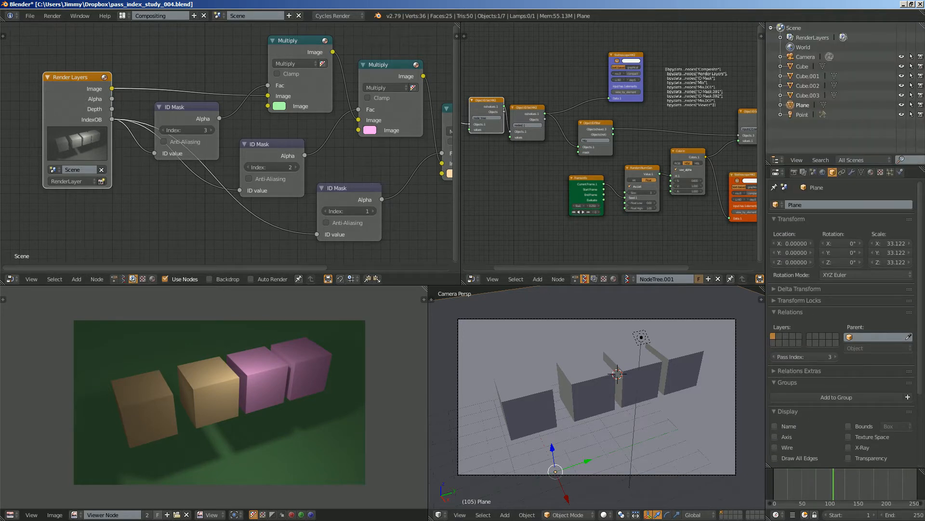
# - Select the Camera in the Outliner and show the Object Index option among the render layer's passes
pyautogui.click(805, 57)
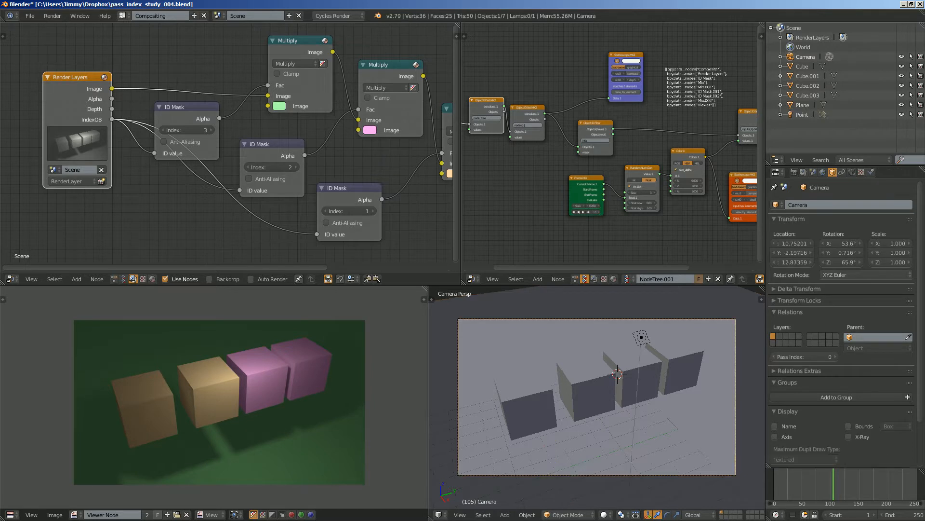
pyautogui.click(803, 173)
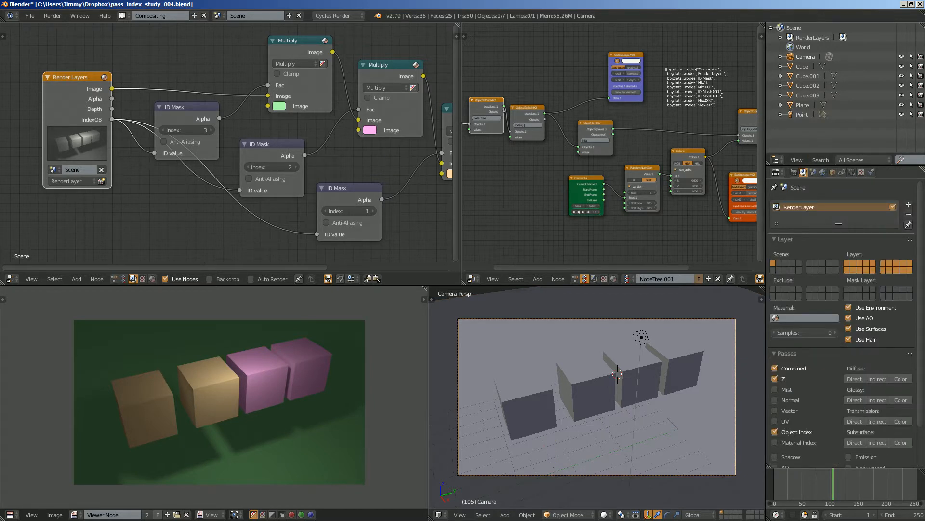
pyautogui.scroll(-2, 844, 323)
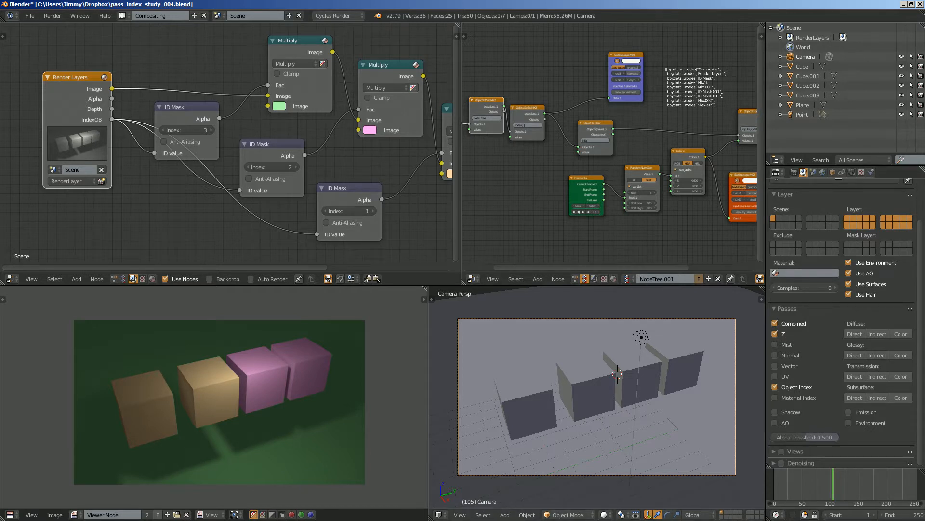
# - Move the Render Layers node up and left, away from the ID Mask node with index 3
pyautogui.moveTo(107, 160); pyautogui.dragTo(184, 214, button='middle')
pyautogui.scroll(8, 222, 139)
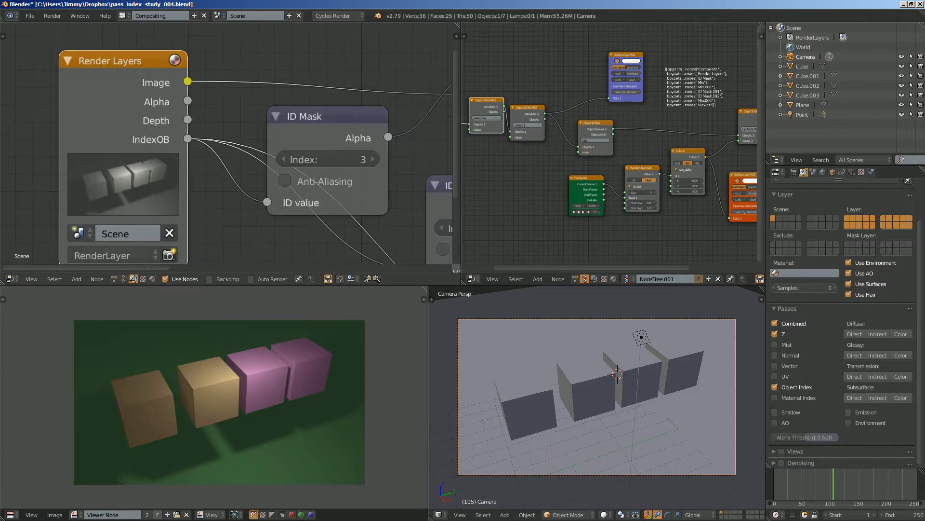
pyautogui.scroll(-1, 231, 149)
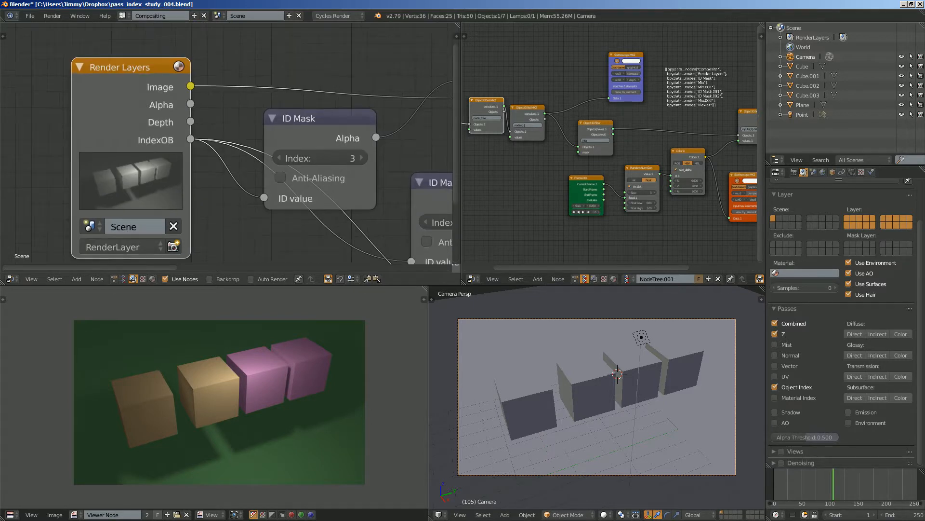
pyautogui.moveTo(127, 67); pyautogui.dragTo(111, 56)
pyautogui.scroll(-1, 232, 148)
pyautogui.moveTo(232, 148)
pyautogui.mouseDown(button='middle')
pyautogui.moveTo(204, 160)
pyautogui.moveTo(218, 154)
pyautogui.mouseUp(button='middle')
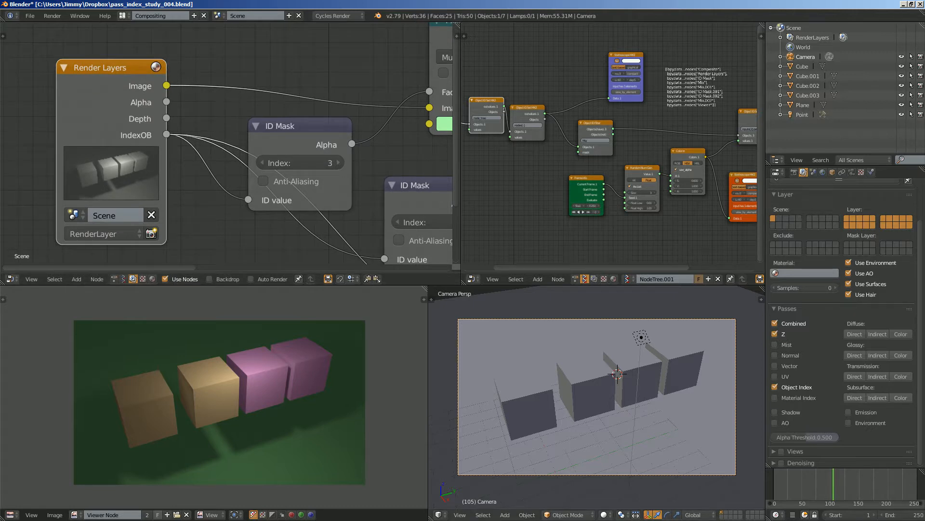
# - Select the four cubes one after another in the 3D View
pyautogui.rightClick(528, 409)
pyautogui.rightClick(590, 395)
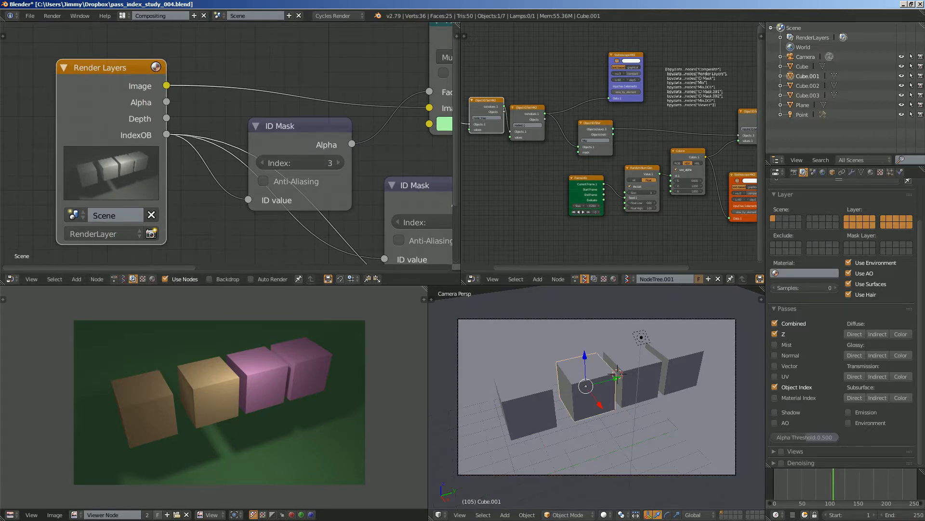
pyautogui.rightClick(638, 381)
pyautogui.rightClick(678, 372)
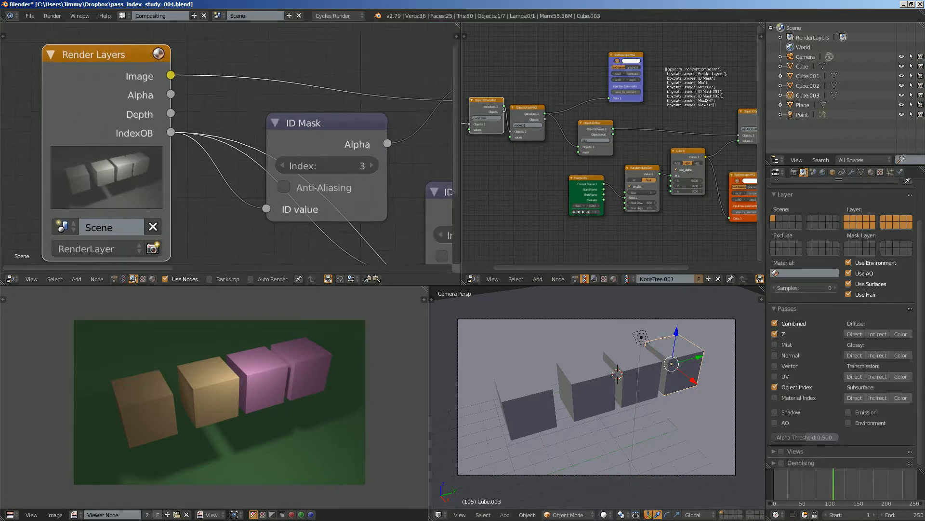
# - Nudge the Render Layers node and the ID Mask nodes with index 3, 2 and 1 to tidy their spacing
pyautogui.scroll(2, 231, 145)
pyautogui.scroll(-5, 150, 155)
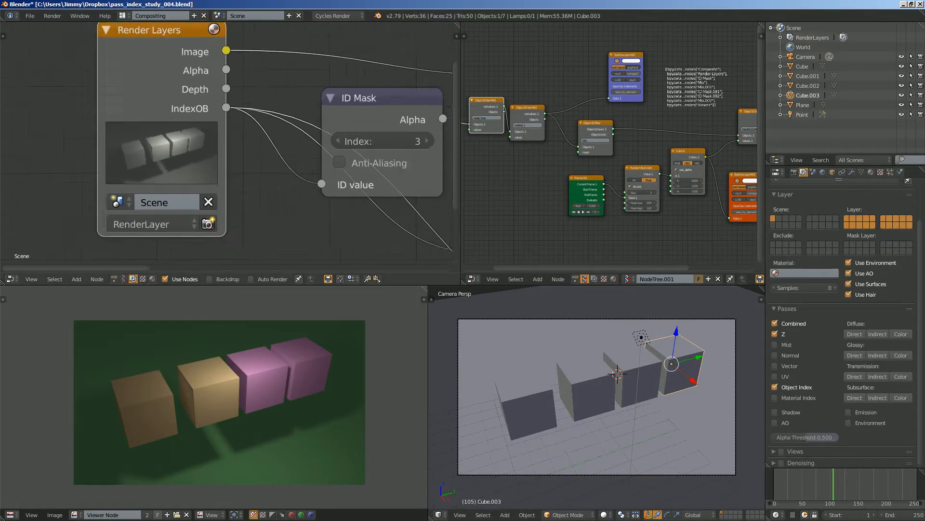
pyautogui.moveTo(141, 167); pyautogui.dragTo(85, 171, button='middle')
pyautogui.moveTo(86, 167); pyautogui.dragTo(78, 171)
pyautogui.scroll(-1, 148, 139)
pyautogui.moveTo(148, 140); pyautogui.dragTo(93, 140, button='middle')
pyautogui.moveTo(207, 121); pyautogui.dragTo(174, 114)
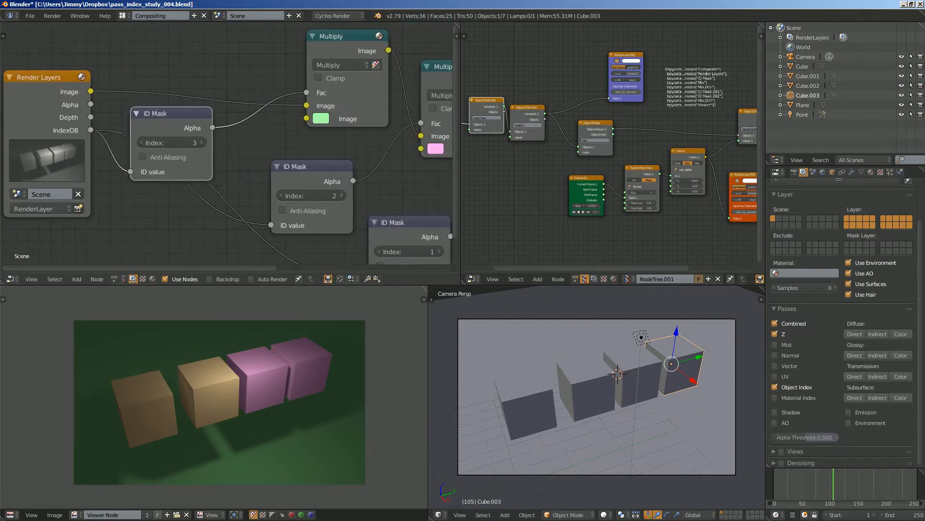
pyautogui.moveTo(313, 167); pyautogui.dragTo(292, 167)
pyautogui.moveTo(293, 167); pyautogui.dragTo(216, 148, button='middle')
pyautogui.moveTo(332, 206); pyautogui.dragTo(328, 200)
pyautogui.scroll(-1, 328, 200)
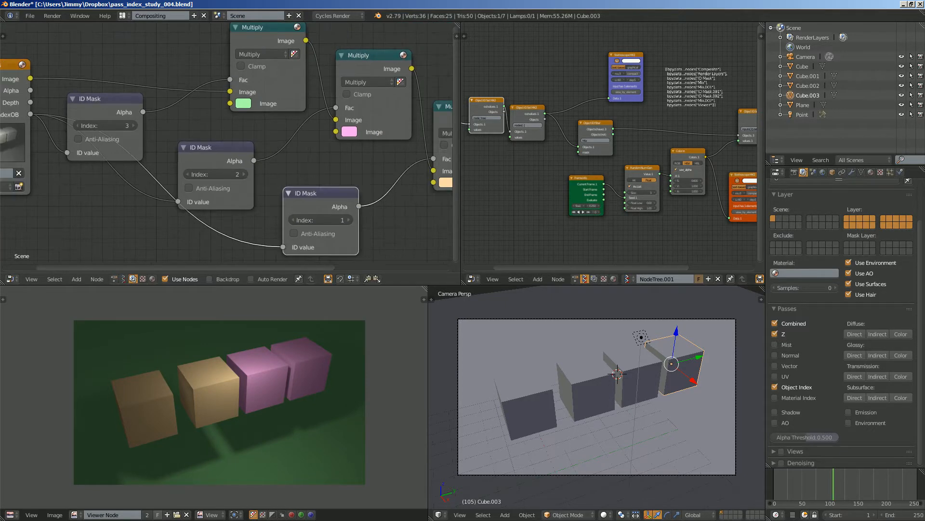
# - Widen the compositing node editor further so the whole chain from Render Layers to Composite and Viewer fits
pyautogui.moveTo(328, 199); pyautogui.dragTo(373, 190, button='middle')
pyautogui.scroll(2, 398, 200)
pyautogui.scroll(-1, 320, 185)
pyautogui.scroll(-1, 373, 190)
pyautogui.scroll(1, 178, 120)
pyautogui.scroll(-4, 212, 140)
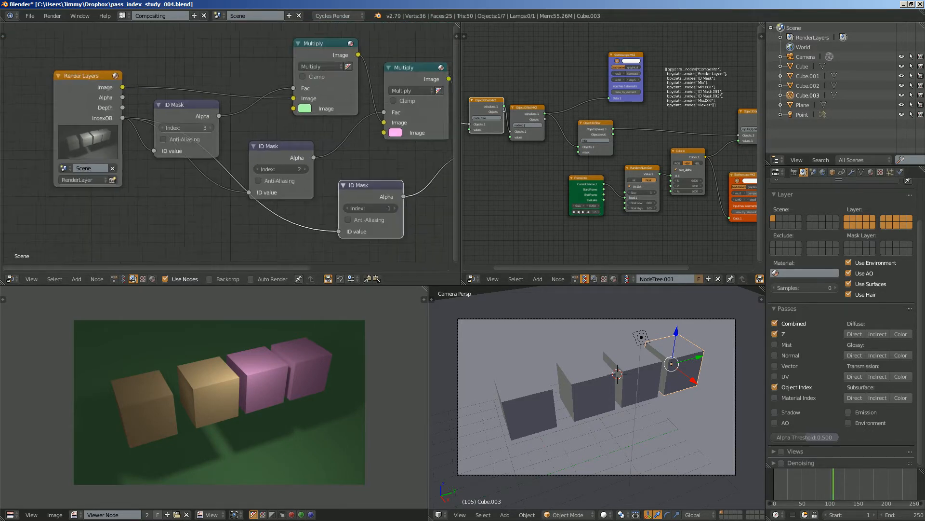
pyautogui.moveTo(212, 140); pyautogui.dragTo(154, 140, button='middle')
pyautogui.moveTo(461, 145); pyautogui.dragTo(619, 144)
pyautogui.scroll(-2, 287, 149)
pyautogui.moveTo(308, 149); pyautogui.dragTo(268, 144, button='middle')
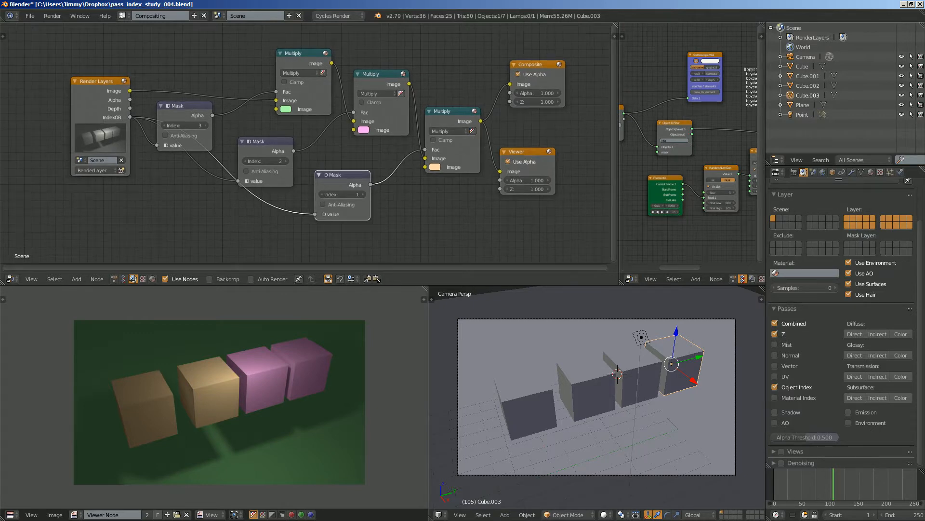
# - Maximize the compositing node editor and centre the complete node chain in it
pyautogui.hotkey('ctrl', 'Up')
pyautogui.scroll(-3, 459, 260)
pyautogui.moveTo(459, 260); pyautogui.dragTo(471, 255, button='middle')
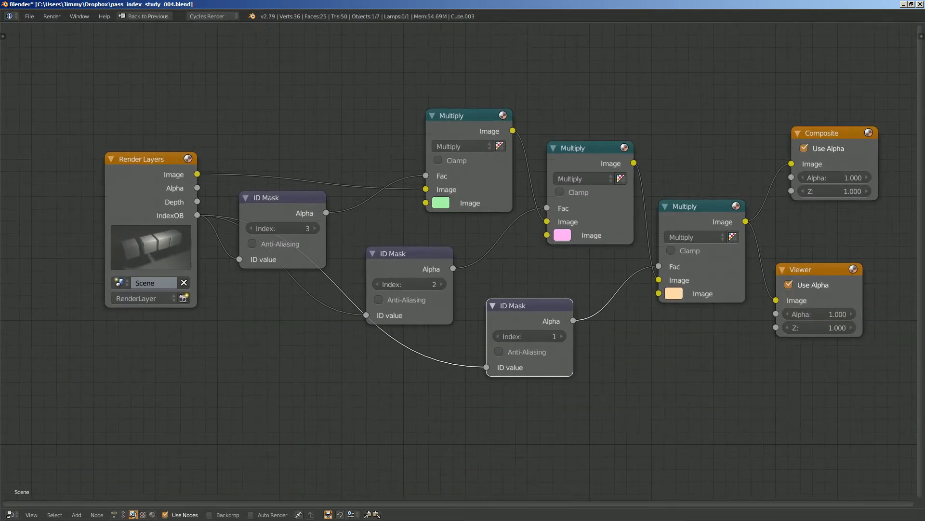
# - Move the Render Layers node farther left and place the ID Mask node with index 3 higher beside it
pyautogui.moveTo(145, 159); pyautogui.dragTo(119, 166)
pyautogui.moveTo(279, 198); pyautogui.dragTo(259, 204)
pyautogui.moveTo(119, 166); pyautogui.dragTo(91, 161)
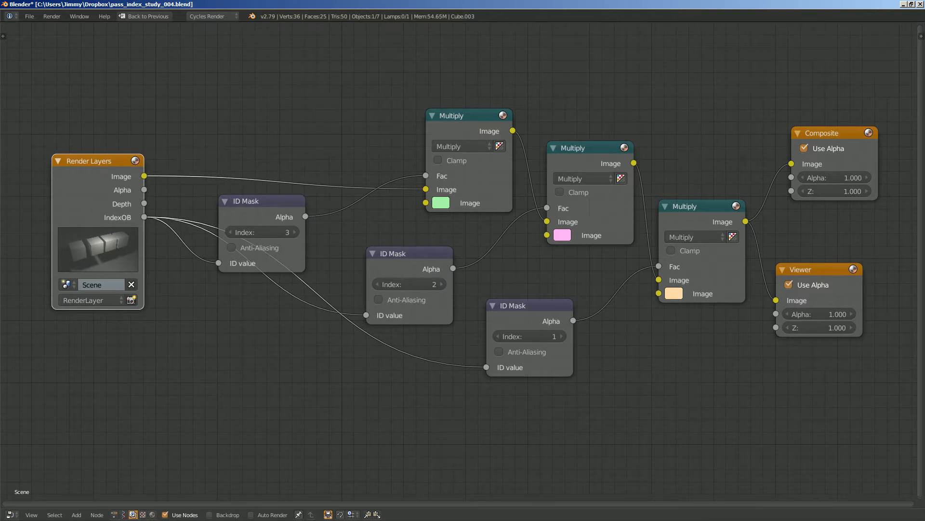
pyautogui.moveTo(258, 204); pyautogui.dragTo(250, 138)
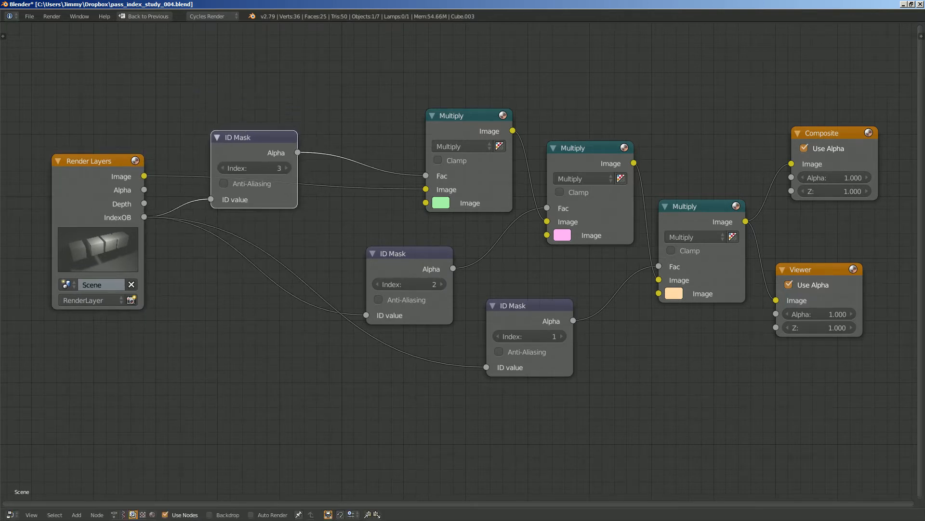
# - Move the ID Mask node with index 2 up and left, and nudge the index 1 ID Mask node left
pyautogui.moveTo(400, 253); pyautogui.dragTo(361, 228)
pyautogui.moveTo(523, 309); pyautogui.dragTo(509, 304)
pyautogui.scroll(1, 510, 305)
pyautogui.moveTo(509, 304); pyautogui.dragTo(520, 314, button='middle')
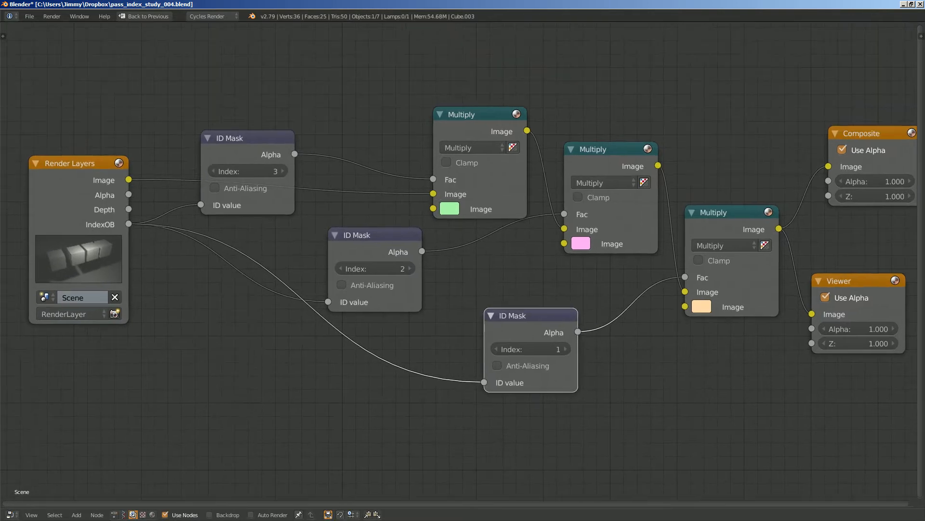
# - Move the ID Mask node with index 2 a little farther left and slightly up
pyautogui.scroll(1, 450, 243)
pyautogui.moveTo(450, 243); pyautogui.dragTo(487, 259, button='middle')
pyautogui.scroll(1, 486, 259)
pyautogui.moveTo(250, 173); pyautogui.dragTo(271, 171, button='middle')
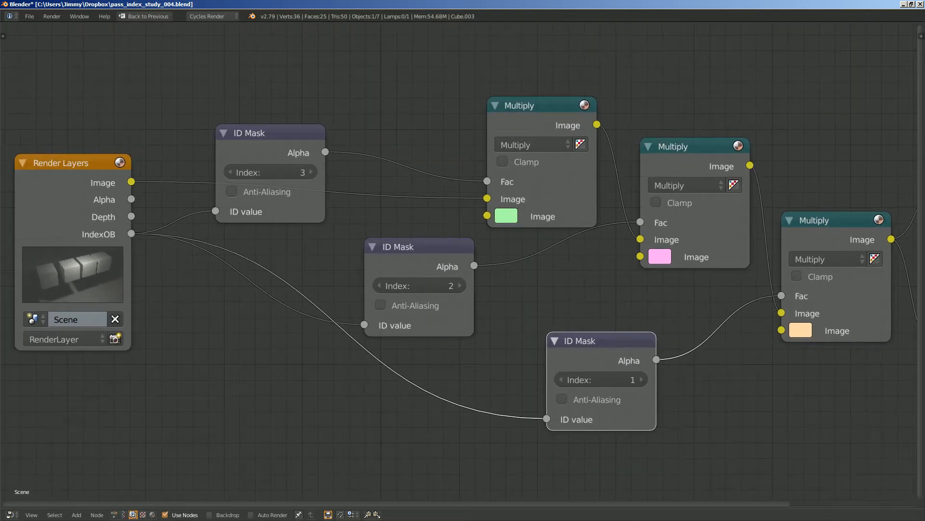
pyautogui.scroll(-1, 603, 379)
pyautogui.scroll(1, 664, 377)
pyautogui.moveTo(602, 379); pyautogui.dragTo(579, 368, button='middle')
pyautogui.moveTo(436, 262); pyautogui.dragTo(407, 255)
pyautogui.scroll(-1, 427, 270)
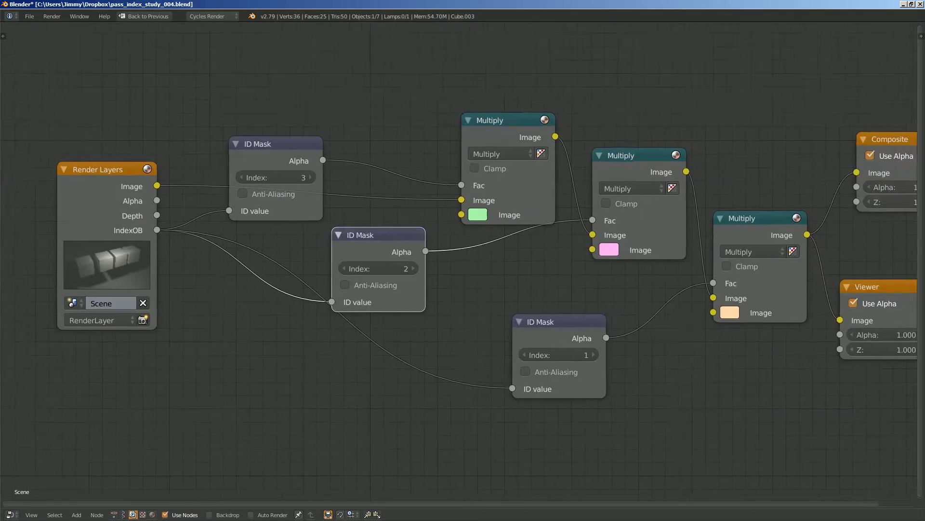
# - Spread the Multiply nodes apart: green one up and left, pink one slightly down and left, orange one slightly down
pyautogui.moveTo(427, 270); pyautogui.dragTo(342, 275, button='middle')
pyautogui.moveTo(415, 142); pyautogui.dragTo(380, 117)
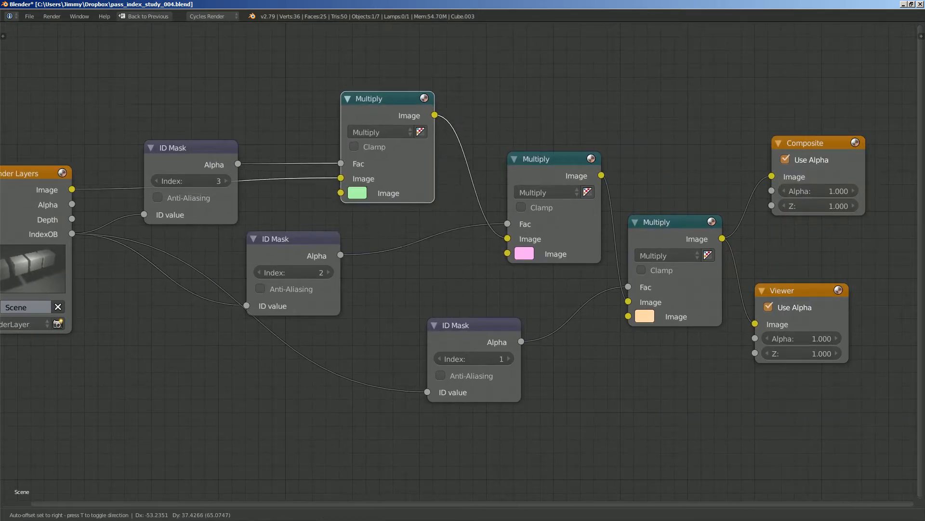
pyautogui.moveTo(544, 174); pyautogui.dragTo(538, 182)
pyautogui.moveTo(392, 107); pyautogui.dragTo(381, 91)
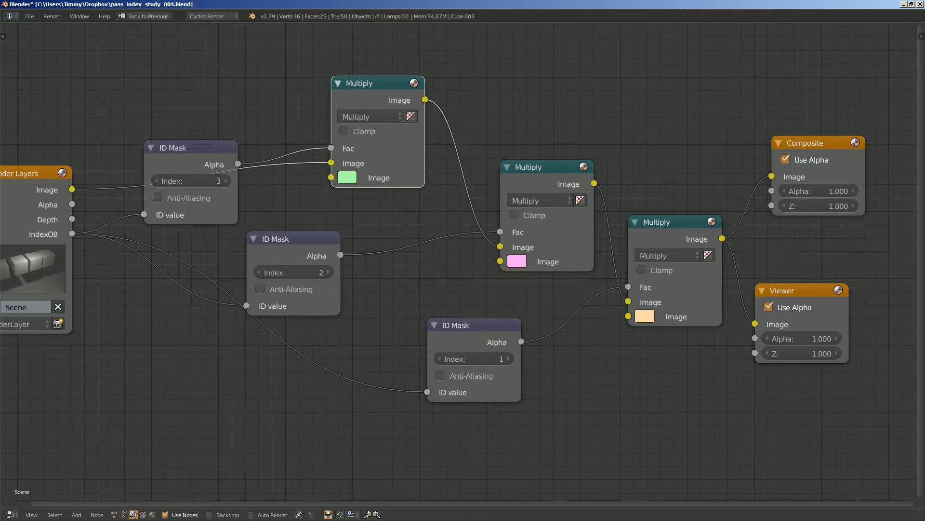
pyautogui.moveTo(675, 230); pyautogui.dragTo(675, 241)
pyautogui.moveTo(676, 241); pyautogui.dragTo(632, 240, button='middle')
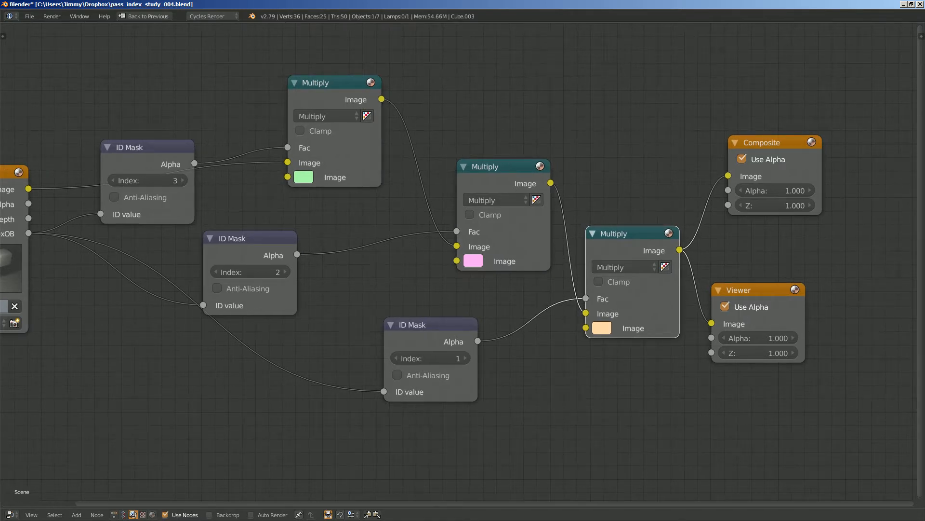
# - Move the ID Mask node with index 3 up and left, and nudge the Render Layers node slightly up
pyautogui.moveTo(202, 231); pyautogui.dragTo(284, 231, button='middle')
pyautogui.scroll(3, 284, 231)
pyautogui.scroll(-1, 466, 268)
pyautogui.moveTo(466, 268); pyautogui.dragTo(460, 284, button='middle')
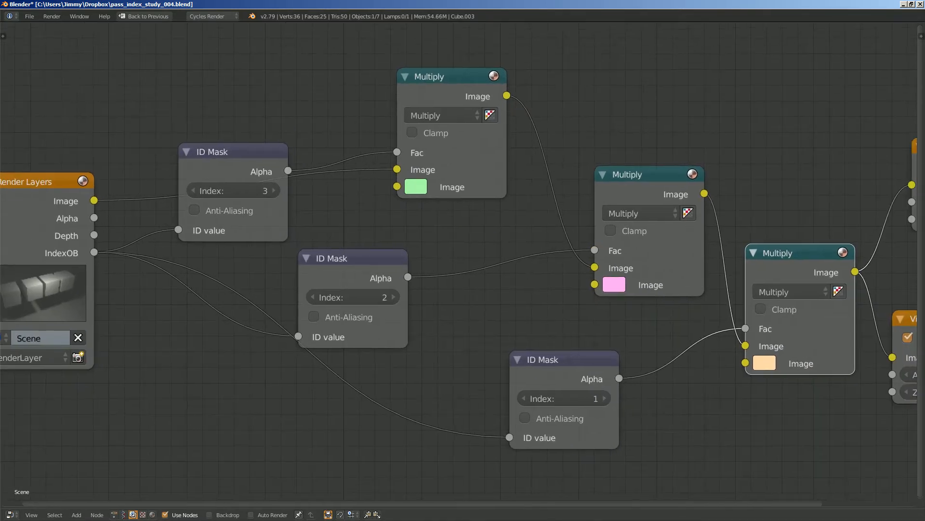
pyautogui.moveTo(226, 159); pyautogui.dragTo(220, 147)
pyautogui.scroll(-1, 461, 260)
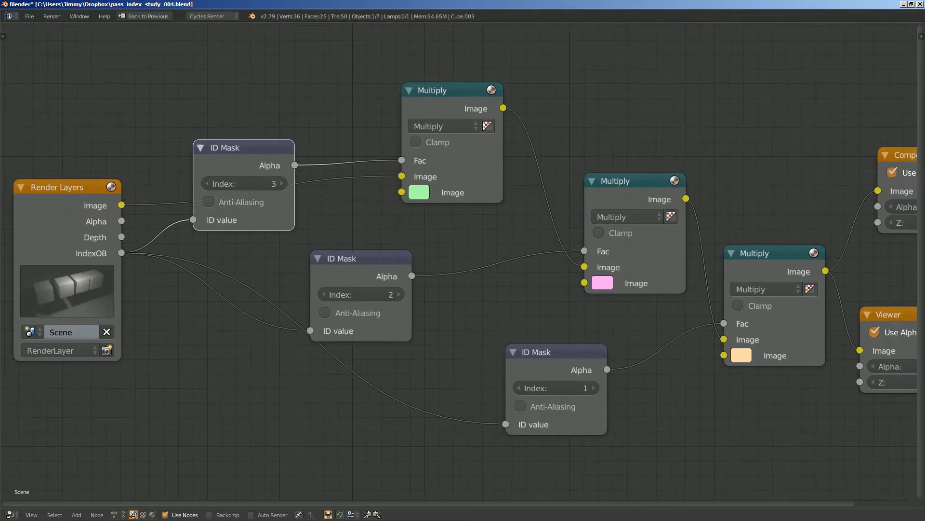
pyautogui.moveTo(58, 187); pyautogui.dragTo(59, 183)
pyautogui.moveTo(202, 241); pyautogui.dragTo(240, 208, button='middle')
pyautogui.moveTo(262, 115); pyautogui.dragTo(253, 111)
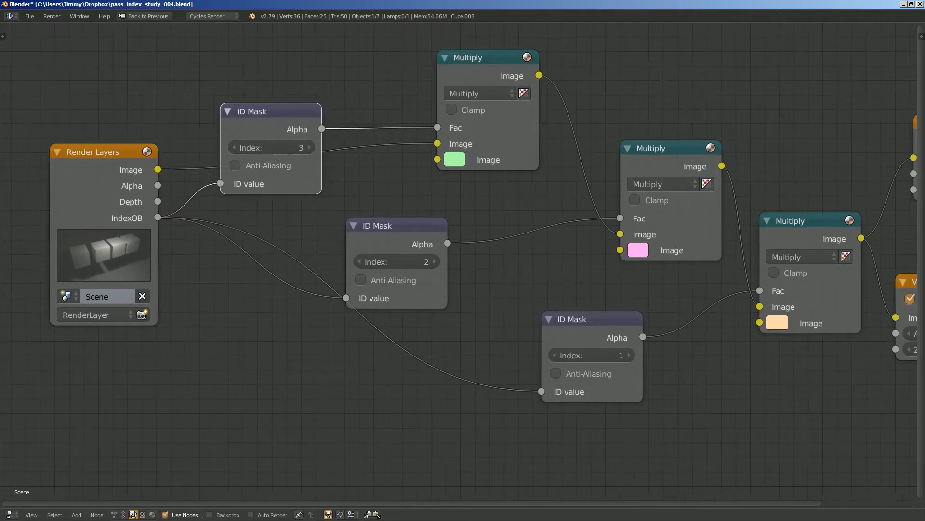
# - Restore the multi-editor layout and move the Viewer node right and the green Multiply node left in the compositing chain
pyautogui.scroll(-1, 458, 265)
pyautogui.hotkey('ctrl', 'Up')
pyautogui.moveTo(299, 144); pyautogui.dragTo(291, 173, button='middle')
pyautogui.scroll(2, 246, 155)
pyautogui.scroll(2, 320, 174)
pyautogui.scroll(-1, 320, 174)
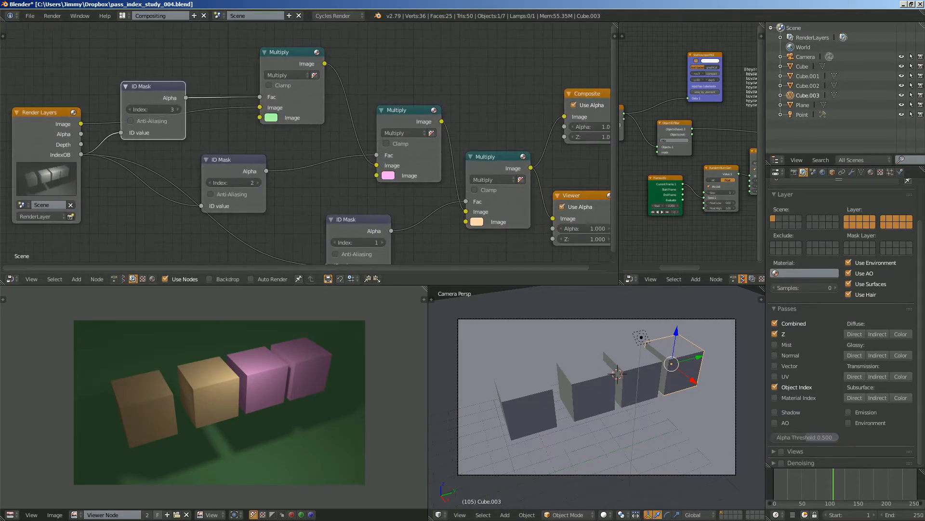
pyautogui.scroll(-1, 308, 145)
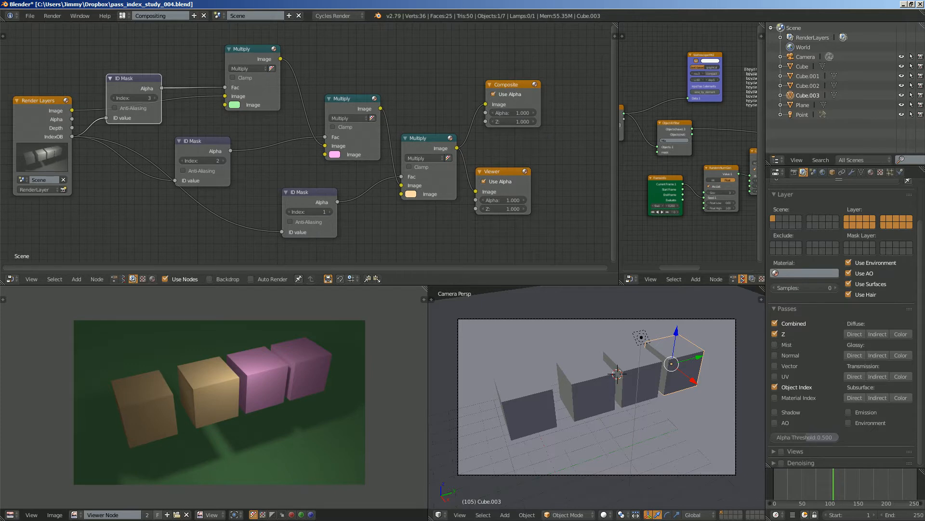
pyautogui.moveTo(503, 171); pyautogui.dragTo(531, 177)
pyautogui.moveTo(253, 49); pyautogui.dragTo(241, 48)
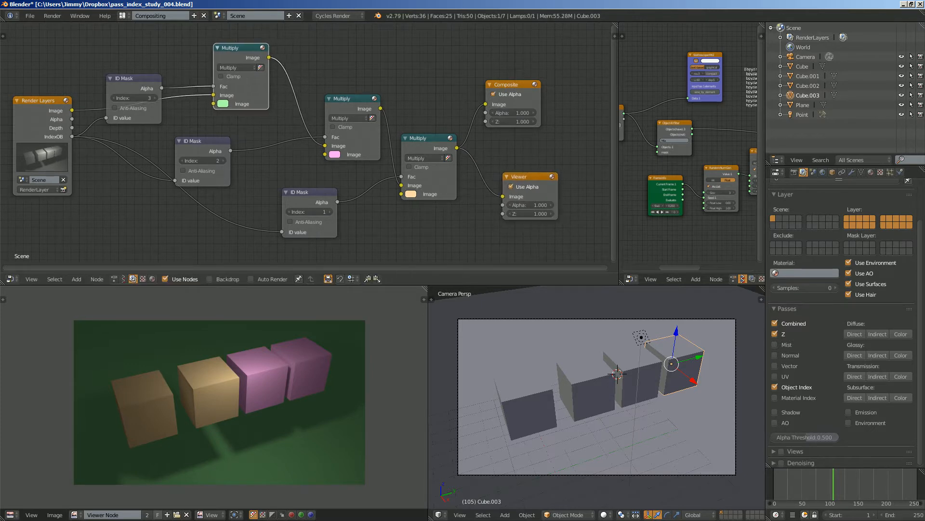
# - Preview the green, pink and orange Multiply nodes through the Viewer in turn, and place the Viewer node below Composite
pyautogui.keyDown('ctrl'); pyautogui.keyDown('shift'); pyautogui.click(241, 48); pyautogui.keyUp('shift'); pyautogui.keyUp('ctrl')
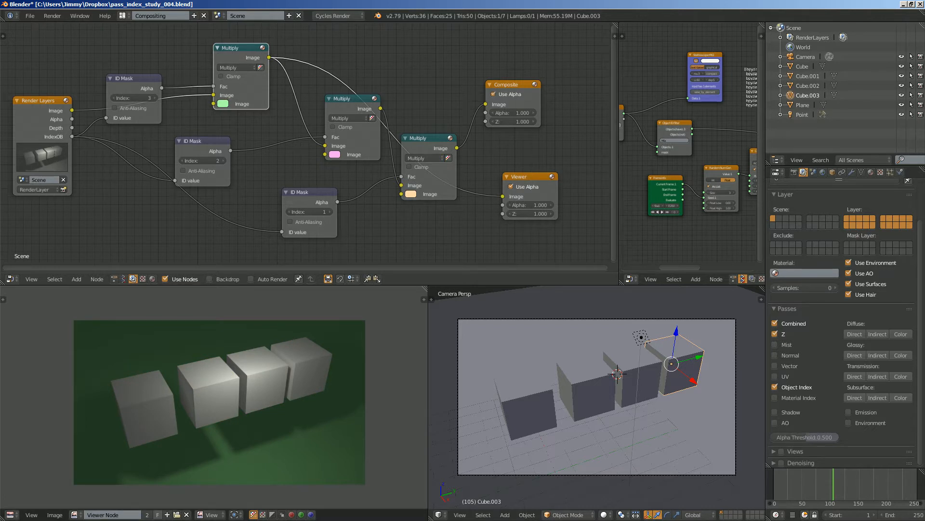
pyautogui.keyDown('ctrl'); pyautogui.keyDown('shift'); pyautogui.click(350, 100); pyautogui.keyUp('shift'); pyautogui.keyUp('ctrl')
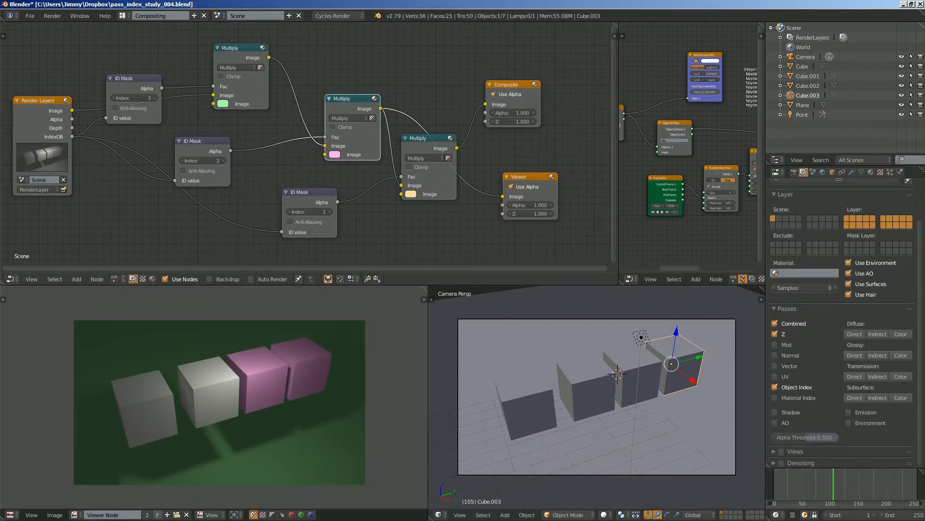
pyautogui.keyDown('ctrl'); pyautogui.keyDown('shift'); pyautogui.click(427, 144); pyautogui.keyUp('shift'); pyautogui.keyUp('ctrl')
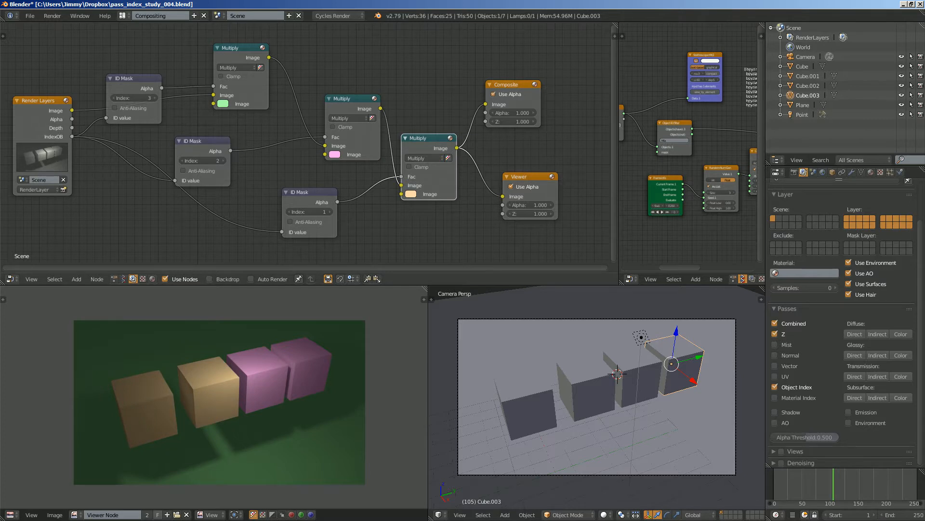
pyautogui.moveTo(529, 177); pyautogui.dragTo(511, 193)
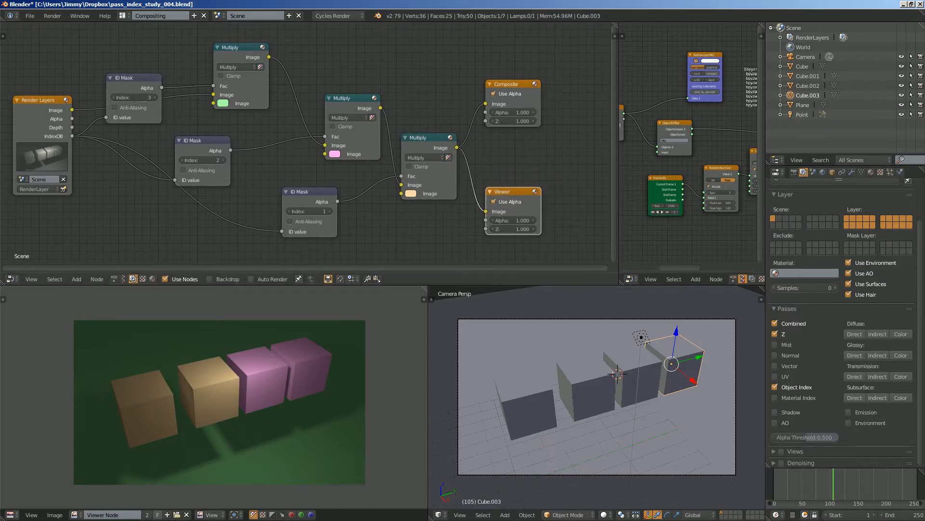
# - Recolour the three Multiply nodes: the green swatch to blue, the pink to yellow and the orange to red
pyautogui.scroll(-1, 444, 135)
pyautogui.scroll(1, 265, 141)
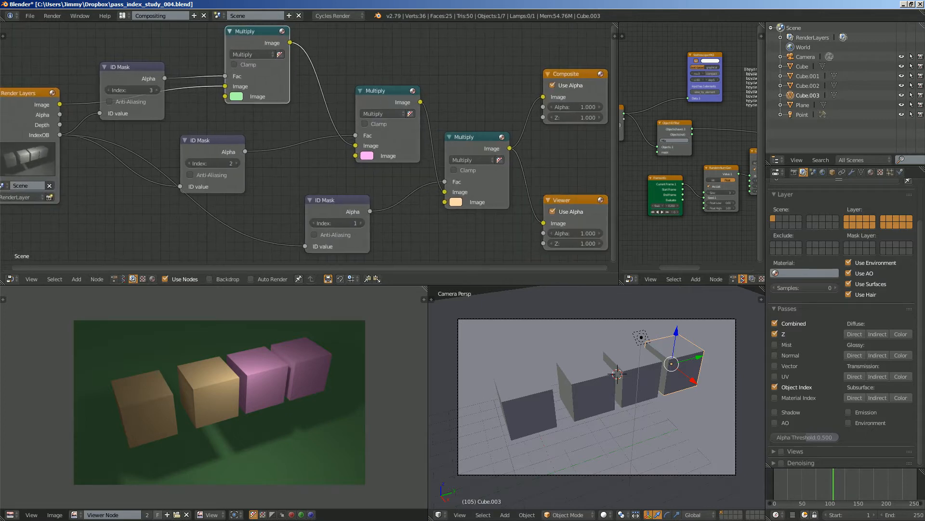
pyautogui.click(236, 96)
pyautogui.moveTo(258, 134); pyautogui.dragTo(280, 126)
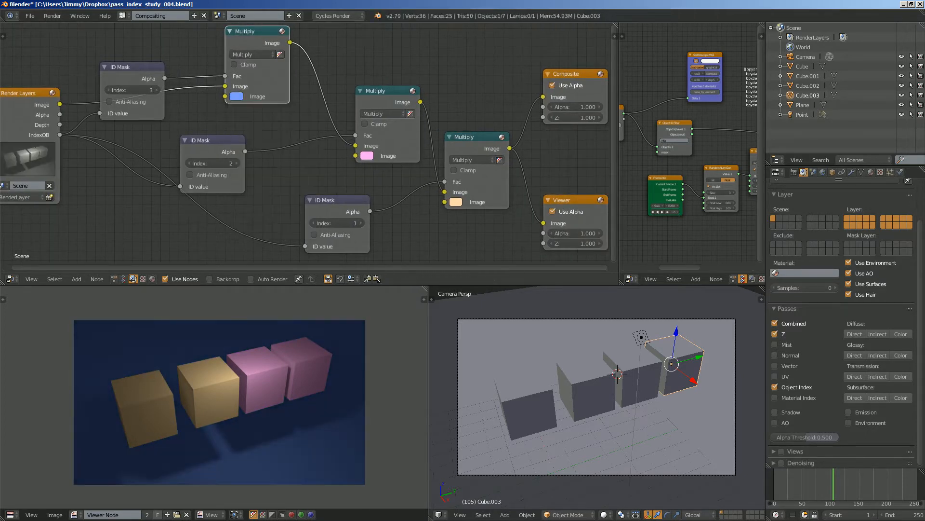
pyautogui.click(367, 156)
pyautogui.click(389, 65)
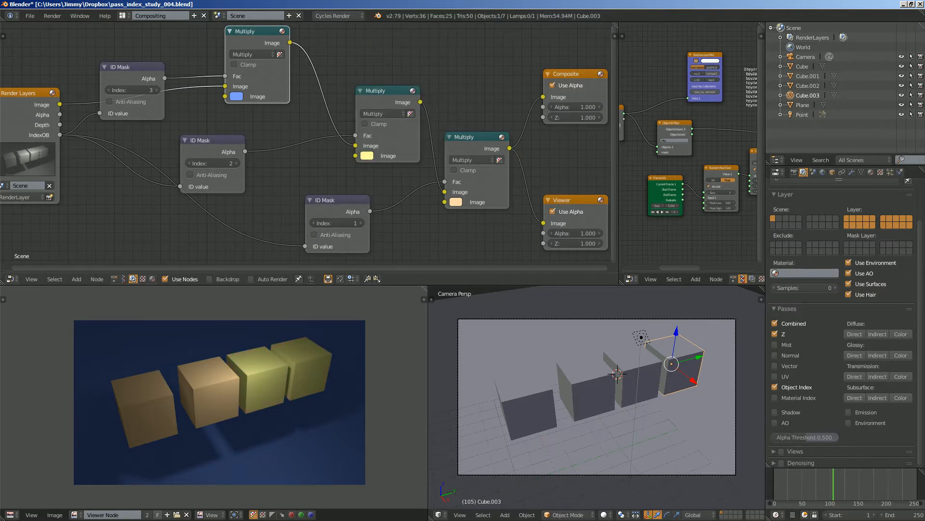
pyautogui.click(463, 197)
pyautogui.click(456, 202)
pyautogui.moveTo(483, 116); pyautogui.dragTo(490, 119)
# - Examine the edges between the red and yellow cubes closely in the Viewer Node image
pyautogui.scroll(10, 219, 402)
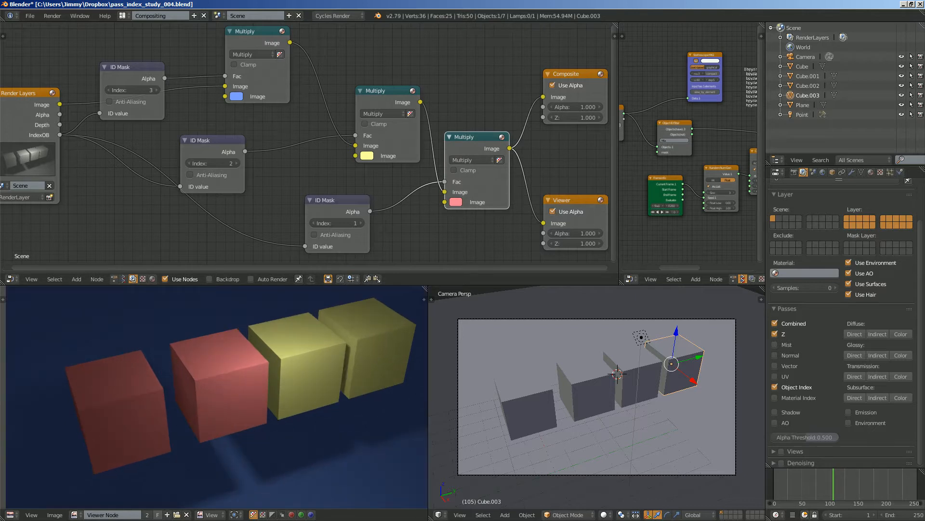
pyautogui.scroll(-1, 219, 402)
pyautogui.moveTo(220, 402); pyautogui.dragTo(167, 451, button='middle')
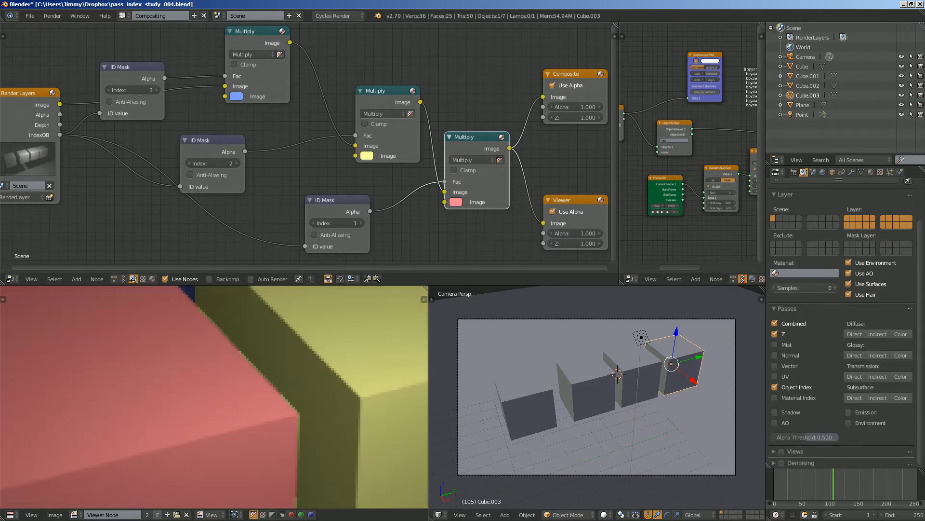
pyautogui.scroll(-5, 214, 397)
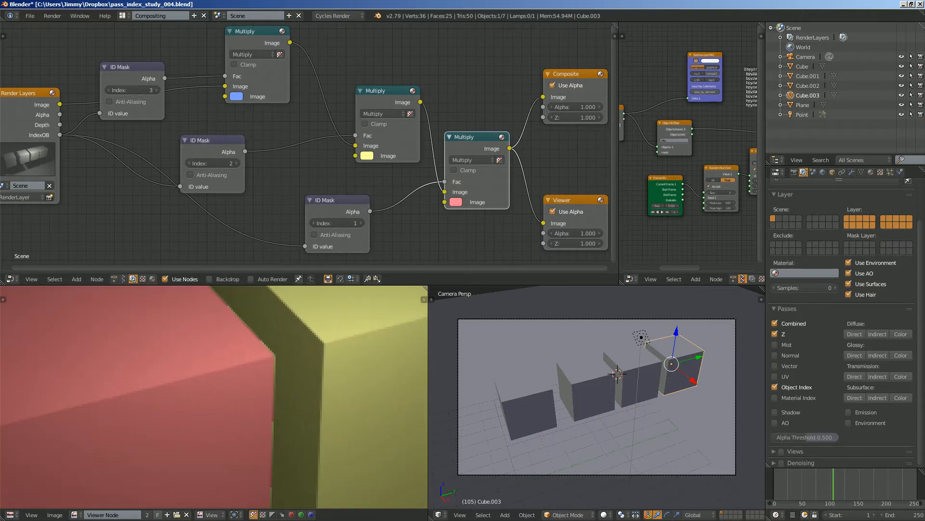
pyautogui.scroll(-2, 214, 397)
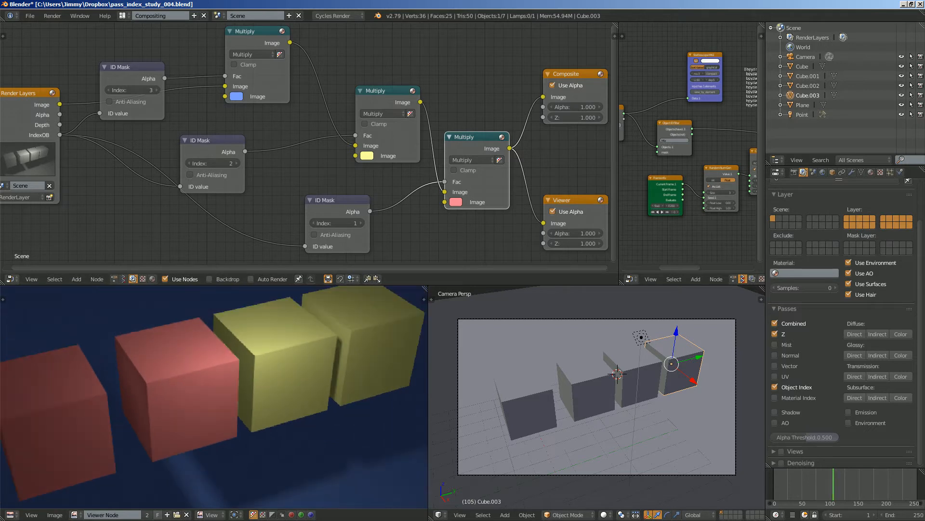
pyautogui.scroll(3, 150, 424)
pyautogui.moveTo(214, 396); pyautogui.dragTo(172, 417, button='middle')
pyautogui.scroll(-4, 149, 424)
# - Fit the compositing chain in its editor and scrub the timeline to frame 141 and back to frame 58
pyautogui.moveTo(414, 203); pyautogui.dragTo(476, 181, button='middle')
pyautogui.scroll(-1, 385, 182)
pyautogui.moveTo(385, 182); pyautogui.dragTo(309, 192, button='middle')
pyautogui.scroll(-1, 330, 195)
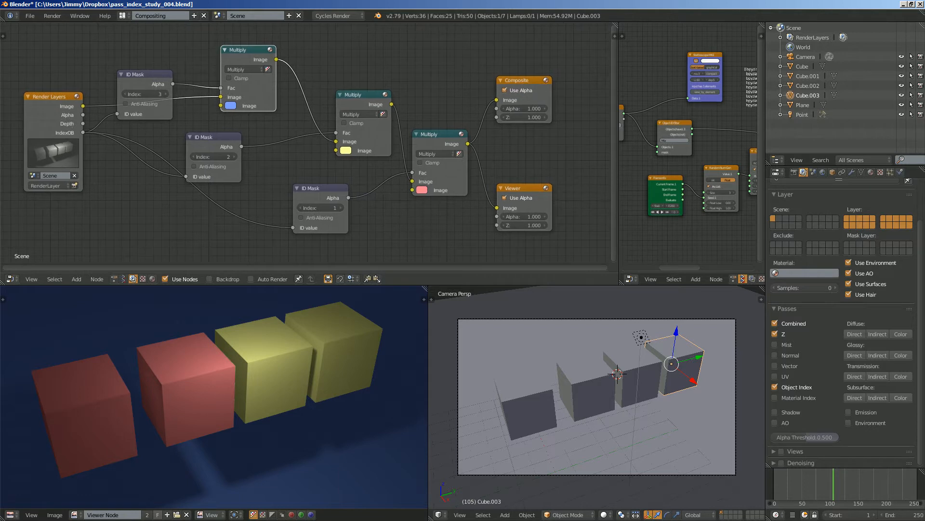
pyautogui.click(793, 484)
pyautogui.moveTo(793, 484); pyautogui.dragTo(855, 484)
pyautogui.click(807, 484)
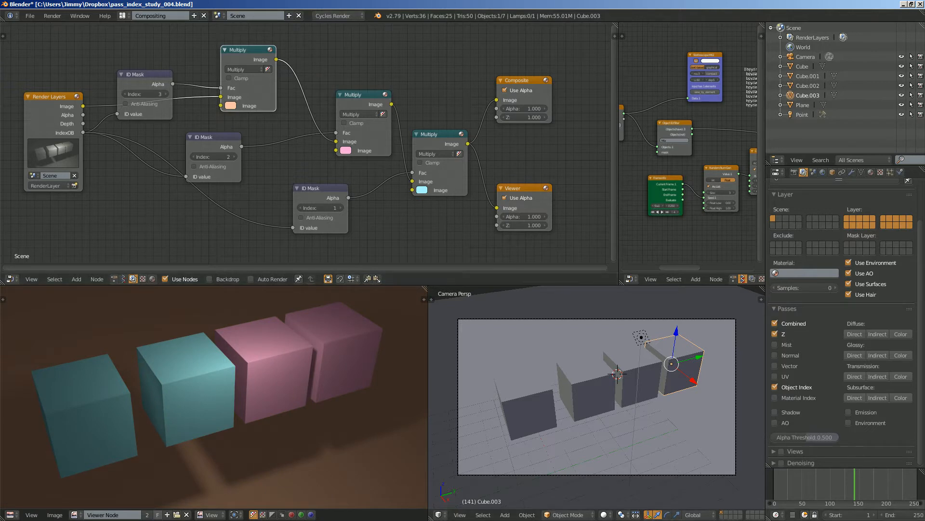
# - Move the first two Multiply nodes up and left, and select the third Multiply node
pyautogui.moveTo(249, 50); pyautogui.dragTo(244, 42)
pyautogui.moveTo(361, 95); pyautogui.dragTo(347, 78)
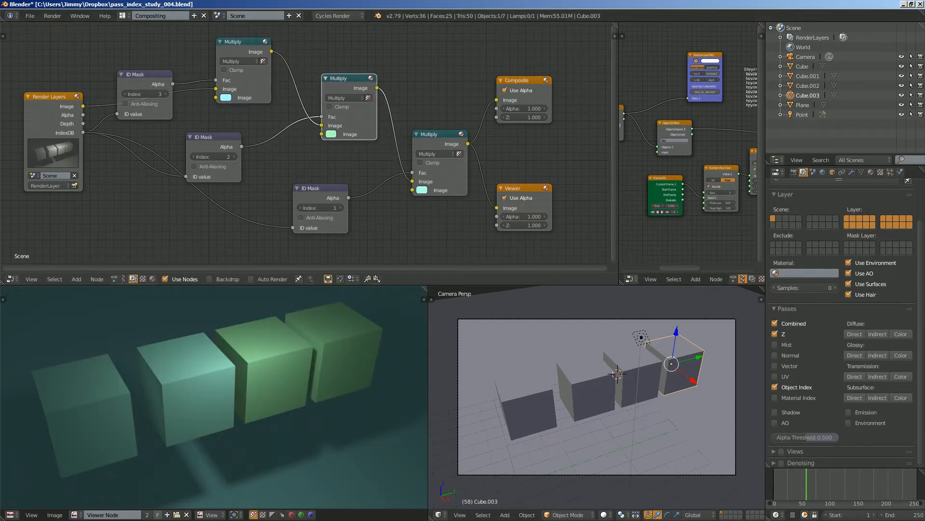
pyautogui.click(437, 134)
pyautogui.moveTo(437, 139); pyautogui.dragTo(408, 132, button='middle')
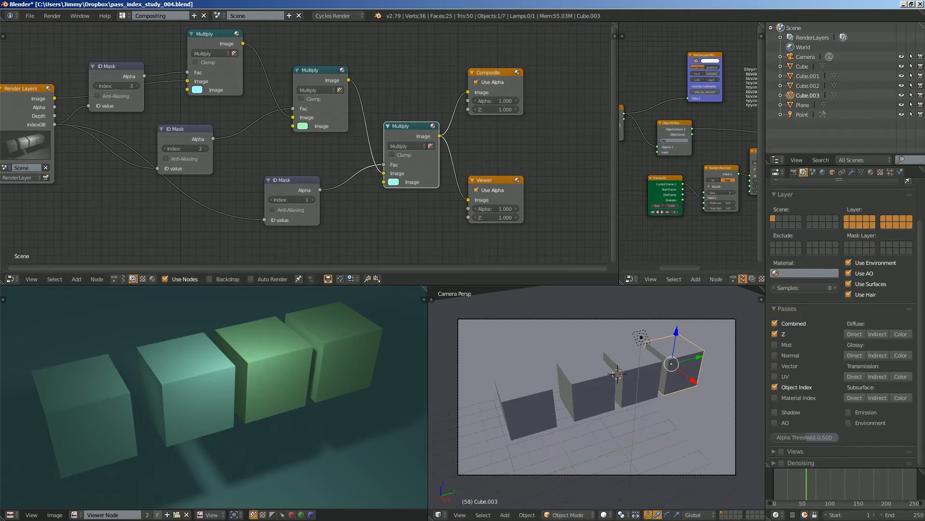
# - Narrow the compositing node editor in favour of the NodeTree.001 editor and switch the window to fullscreen
pyautogui.moveTo(619, 144); pyautogui.dragTo(525, 145)
pyautogui.moveTo(487, 144); pyautogui.dragTo(418, 143, button='middle')
pyautogui.scroll(2, 313, 152)
pyautogui.moveTo(314, 151); pyautogui.dragTo(328, 165, button='middle')
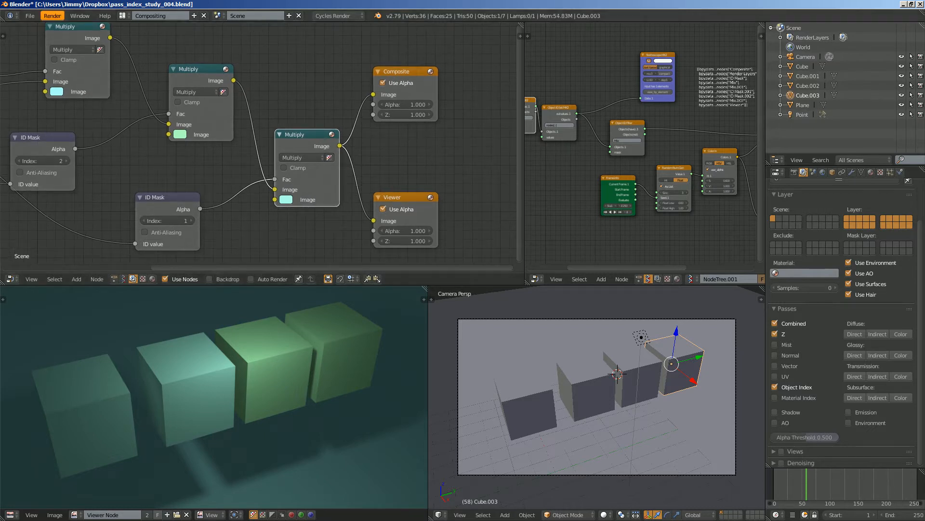
pyautogui.click(80, 15)
pyautogui.click(97, 36)
# - Widen the NodeTree.001 editor so its node chain fits from the object selector to the colour nodes
pyautogui.moveTo(313, 159); pyautogui.dragTo(105, 159, button='middle')
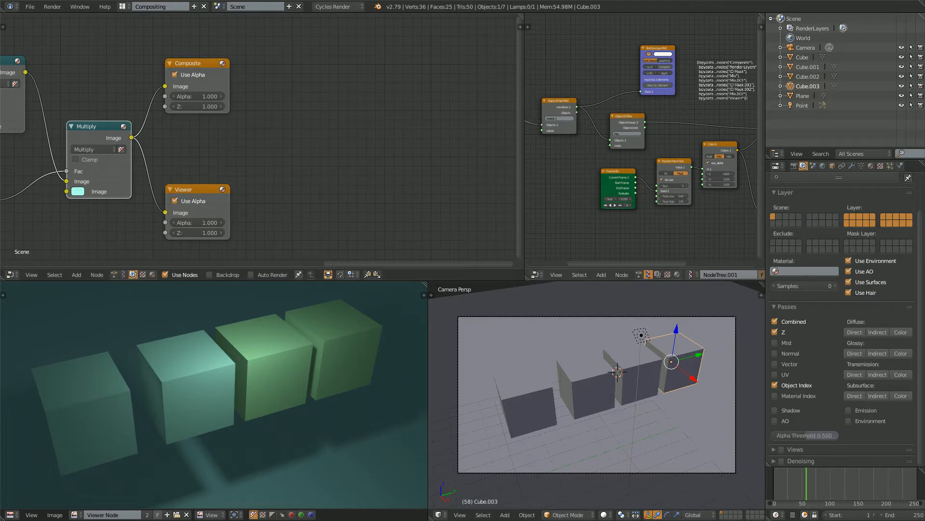
pyautogui.moveTo(524, 159); pyautogui.dragTo(249, 159)
pyautogui.scroll(-1, 503, 145)
pyautogui.moveTo(504, 145); pyautogui.dragTo(491, 139, button='middle')
pyautogui.scroll(3, 491, 139)
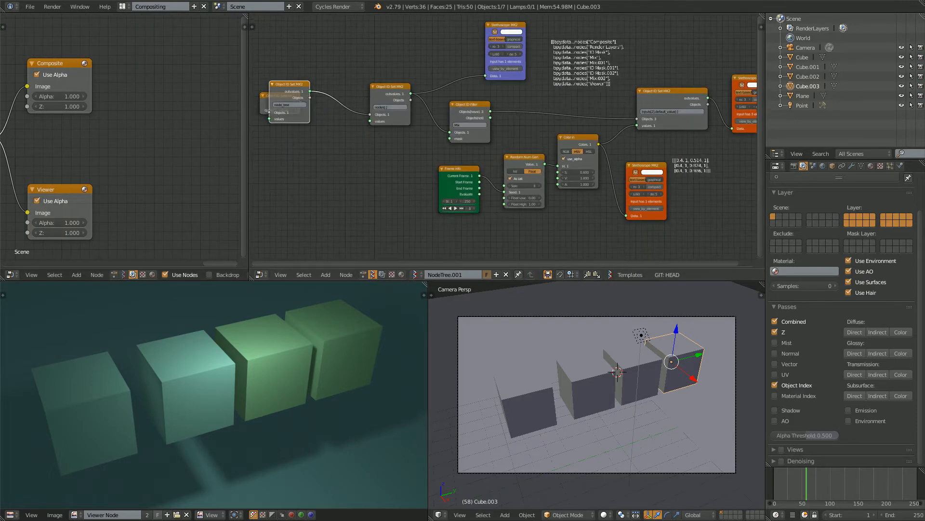
# - Separate the overlapping Object ID Selector and node_tree Object ID Set MK2 nodes by moving them apart
pyautogui.moveTo(291, 94); pyautogui.dragTo(330, 97)
pyautogui.moveTo(367, 97); pyautogui.dragTo(457, 123, button='middle')
pyautogui.scroll(7, 457, 123)
pyautogui.moveTo(309, 122); pyautogui.dragTo(284, 107)
pyautogui.moveTo(283, 107); pyautogui.dragTo(291, 107, button='middle')
# - Widen the compositing node editor again so the Multiply, Composite and Viewer nodes fit beside NodeTree.001
pyautogui.moveTo(58, 140); pyautogui.dragTo(223, 160, button='middle')
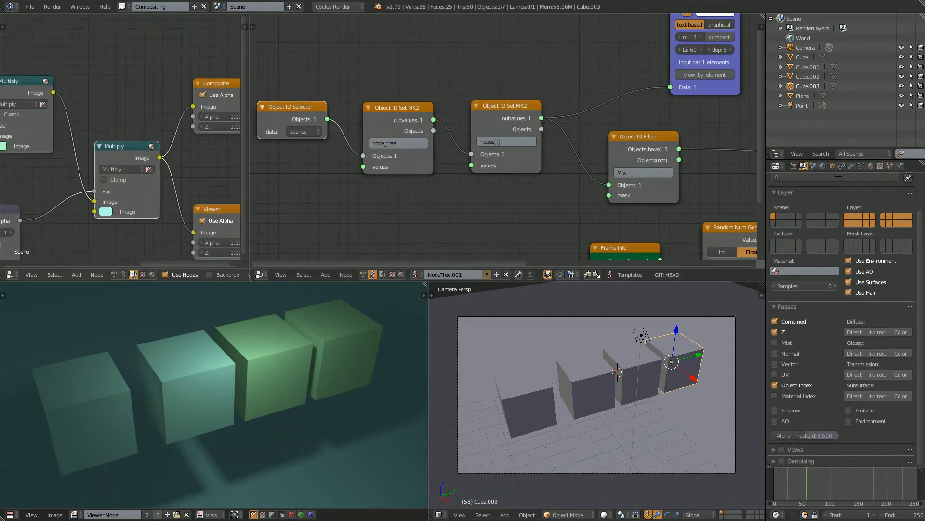
pyautogui.scroll(-2, 119, 135)
pyautogui.moveTo(120, 135); pyautogui.dragTo(163, 132, button='middle')
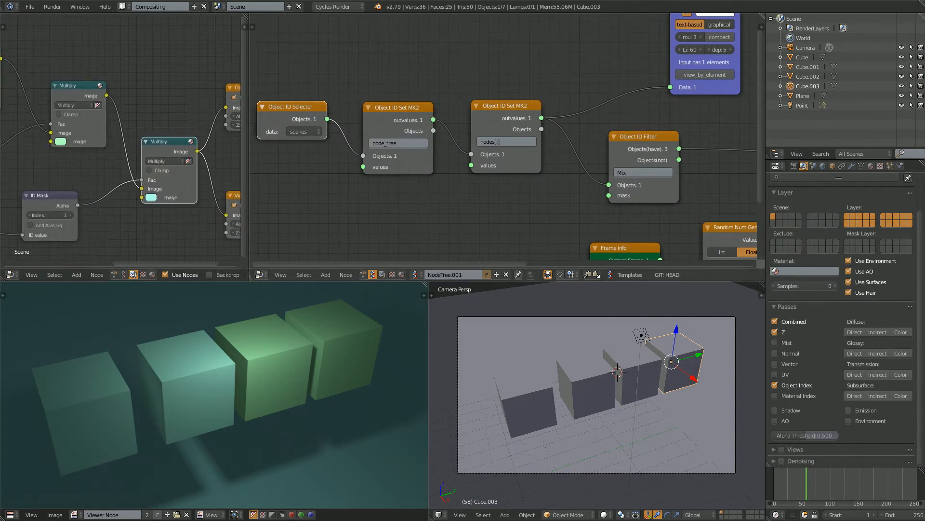
pyautogui.moveTo(248, 145); pyautogui.dragTo(392, 144)
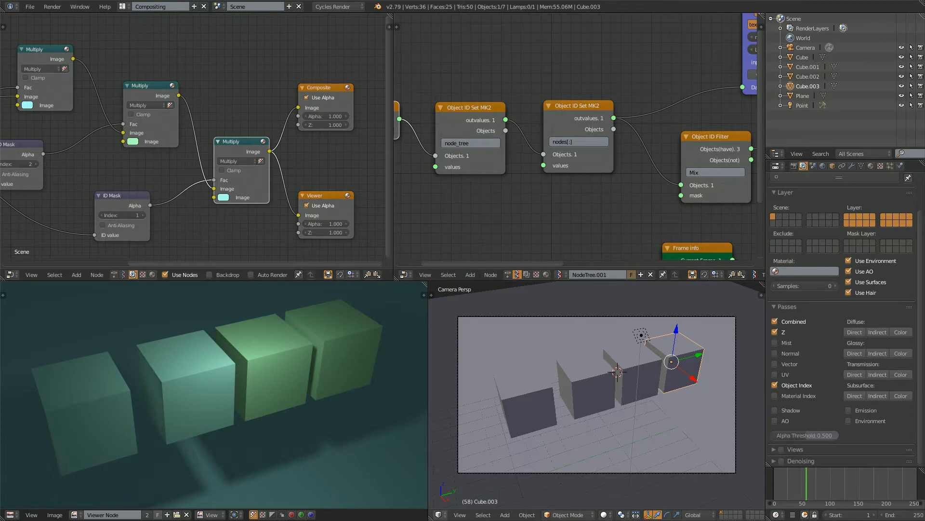
# - Change the 3D view area into a Python Console and recentre the compositing nodes
pyautogui.click(438, 514)
pyautogui.click(470, 306)
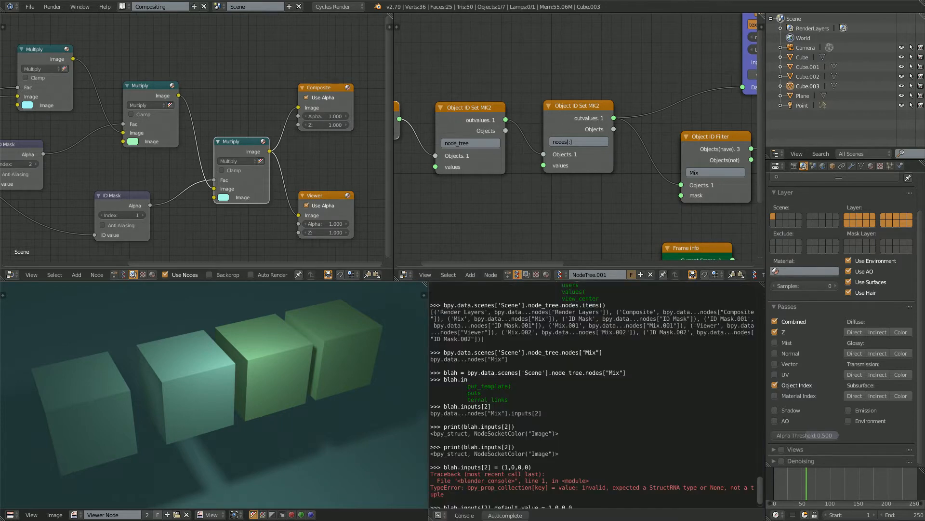
pyautogui.scroll(-1, 593, 395)
pyautogui.moveTo(212, 169); pyautogui.dragTo(243, 186, button='middle')
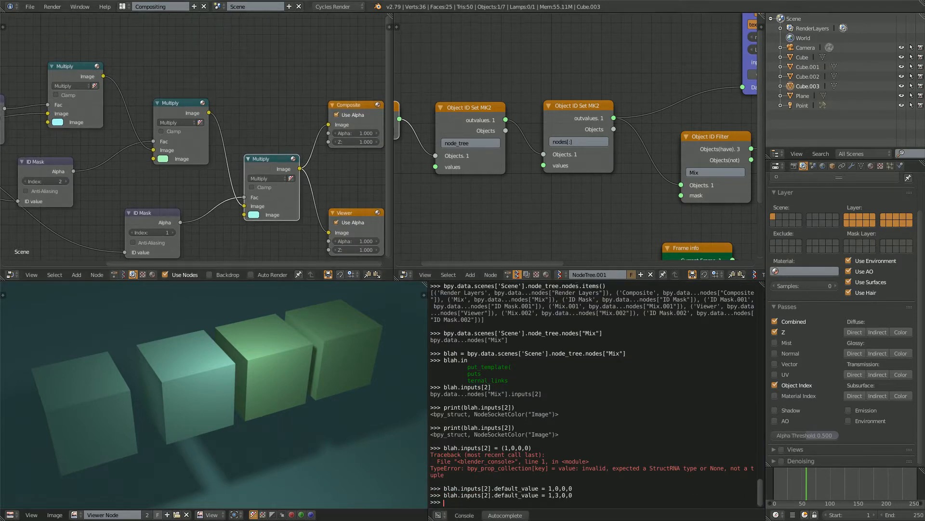
# - Expand the Info area to show its operator log, and frame the Render Layers and first Multiply nodes
pyautogui.moveTo(251, 14); pyautogui.dragTo(250, 65)
pyautogui.moveTo(116, 140); pyautogui.dragTo(284, 191, button='middle')
pyautogui.scroll(2, 285, 191)
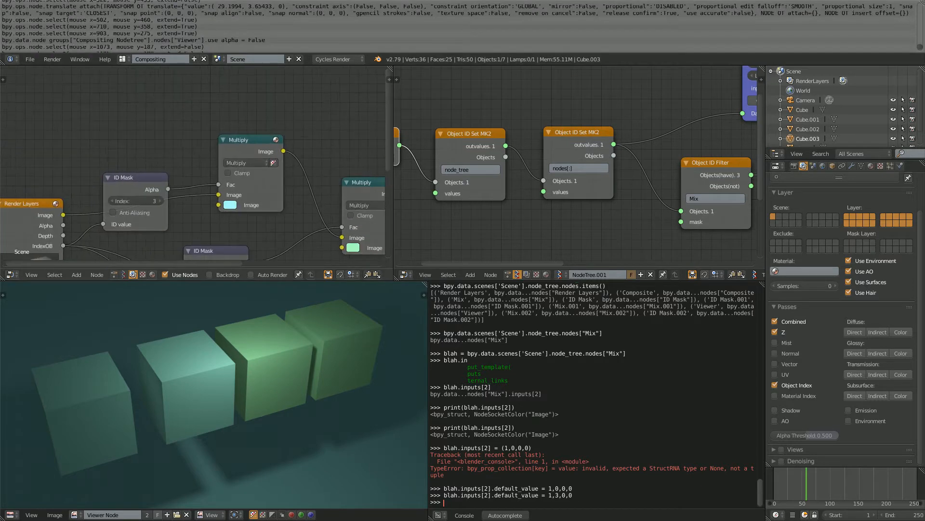
# - Change the colour of the Multiply node fed by the index 3 ID Mask to pale green
pyautogui.click(230, 205)
pyautogui.click(271, 93)
pyautogui.moveTo(333, 126); pyautogui.dragTo(252, 122, button='middle')
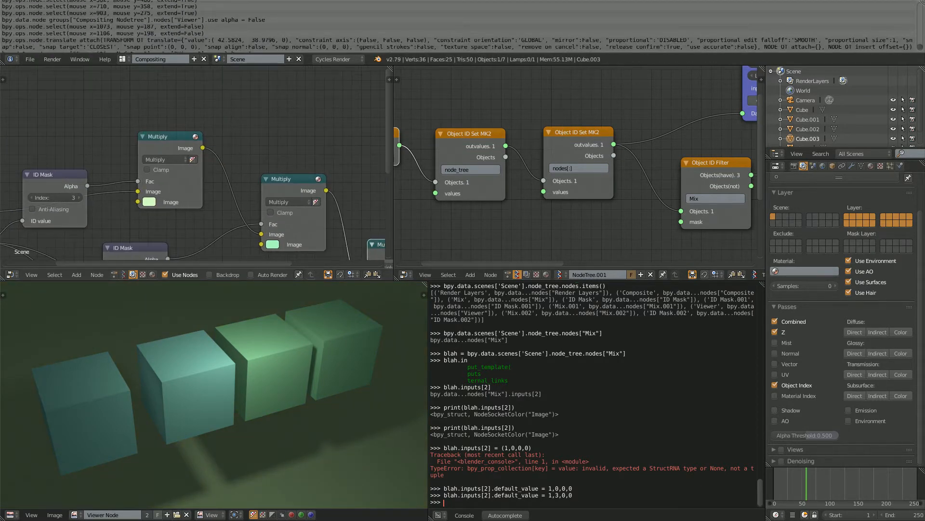
# - Set the second Multiply node's colour to cream (1, 0.923581, 0.715248) and select its Mix.001 default_value line in the Info log
pyautogui.click(273, 245)
pyautogui.moveTo(288, 149); pyautogui.dragTo(300, 147)
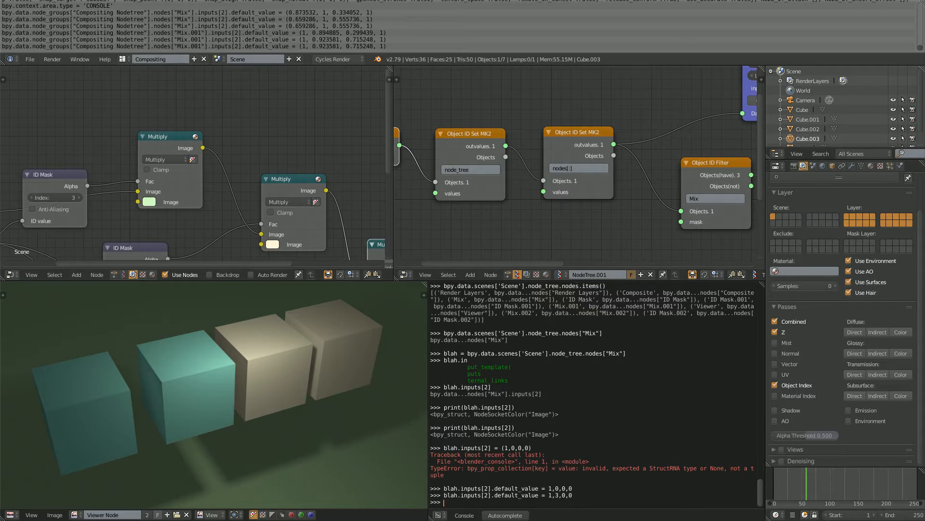
pyautogui.rightClick(289, 40)
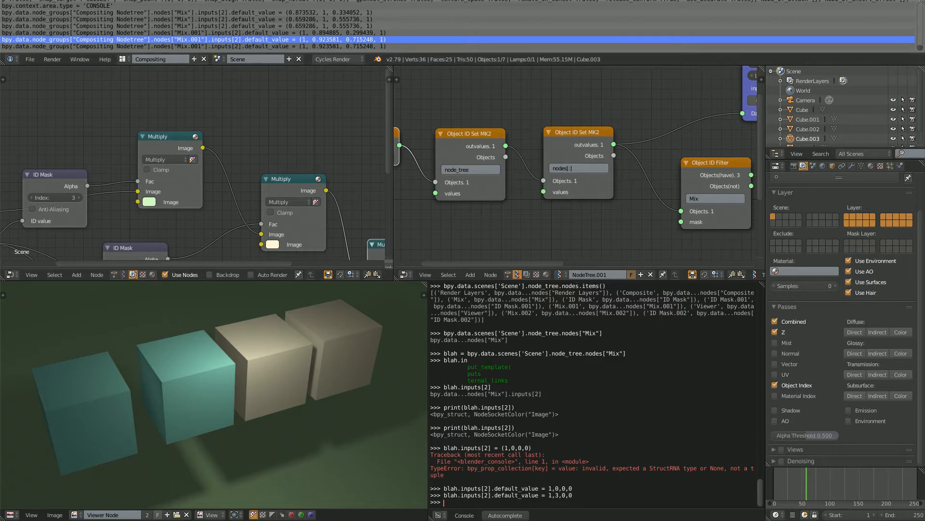
# - Run bpy.data.node_groups.items() in the Python Console and widen the console area
pyautogui.moveTo(554, 217); pyautogui.dragTo(640, 207, button='middle')
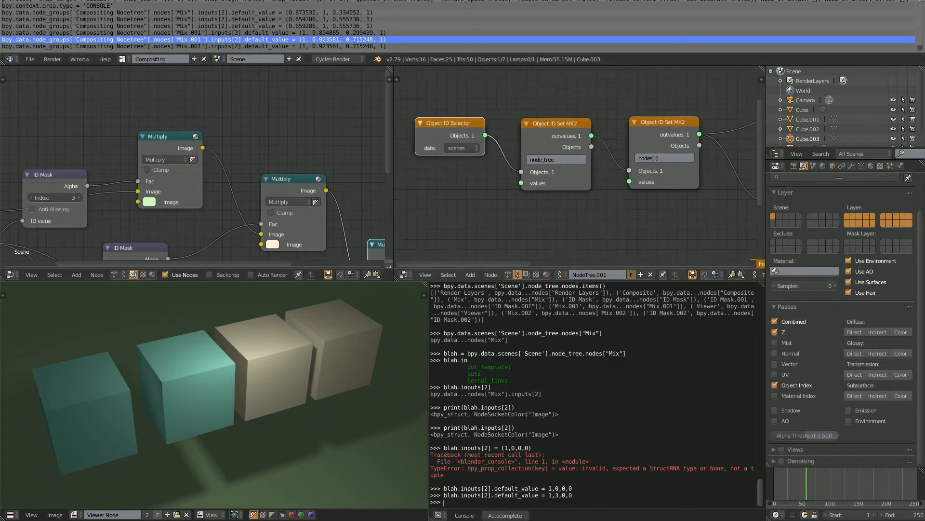
pyautogui.write('bpy.')
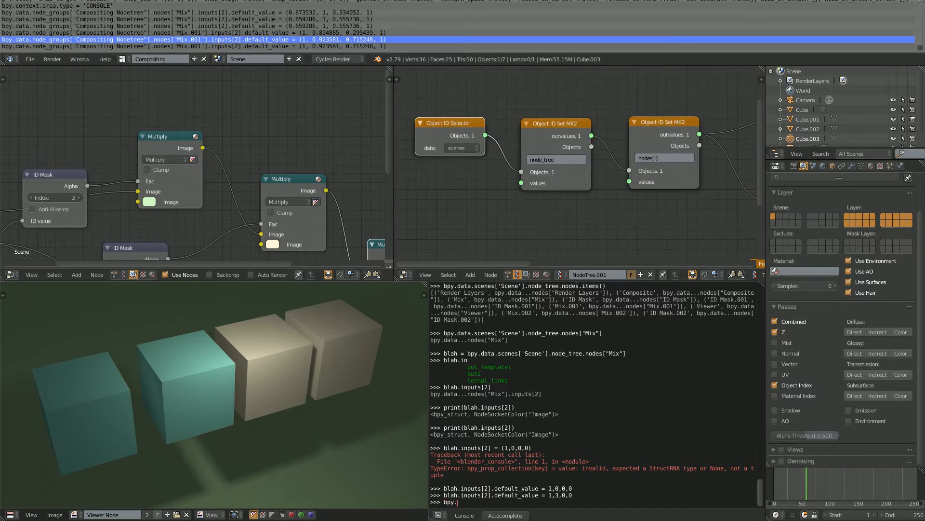
pyautogui.write('data.node_groups[')
pyautogui.press('BackSpace')
pyautogui.write('.items()')
pyautogui.press('Return')
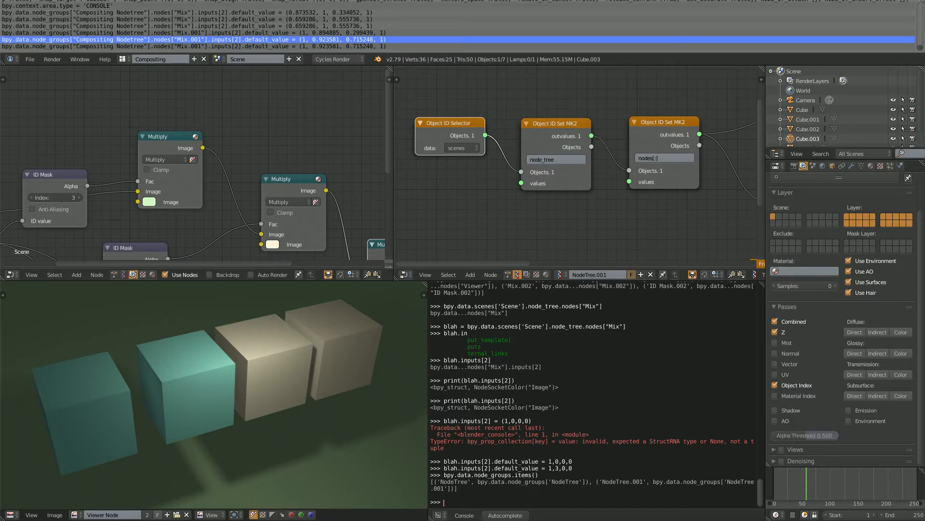
pyautogui.moveTo(429, 385); pyautogui.dragTo(317, 385)
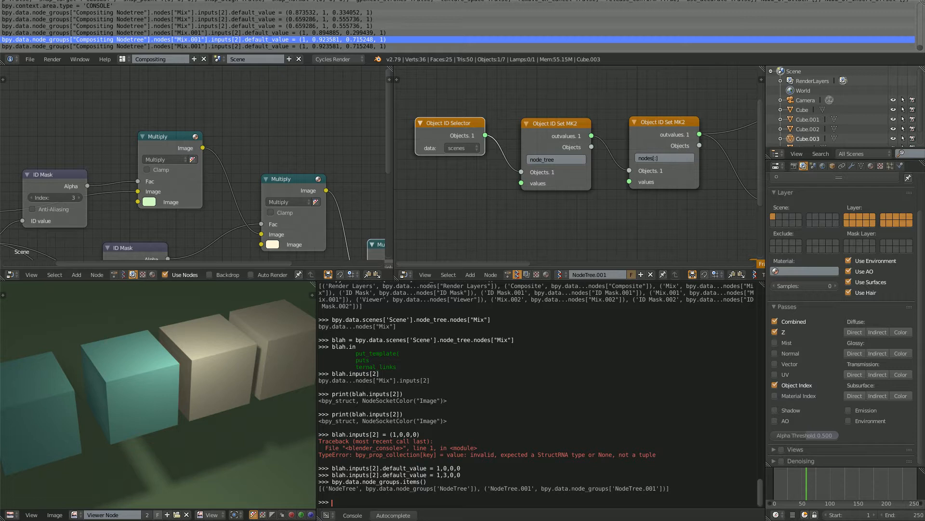
# - Check the Animation Nodes tree type in the second node editor, and return to the Sverchok tree NodeTree.001
pyautogui.scroll(-2, 497, 160)
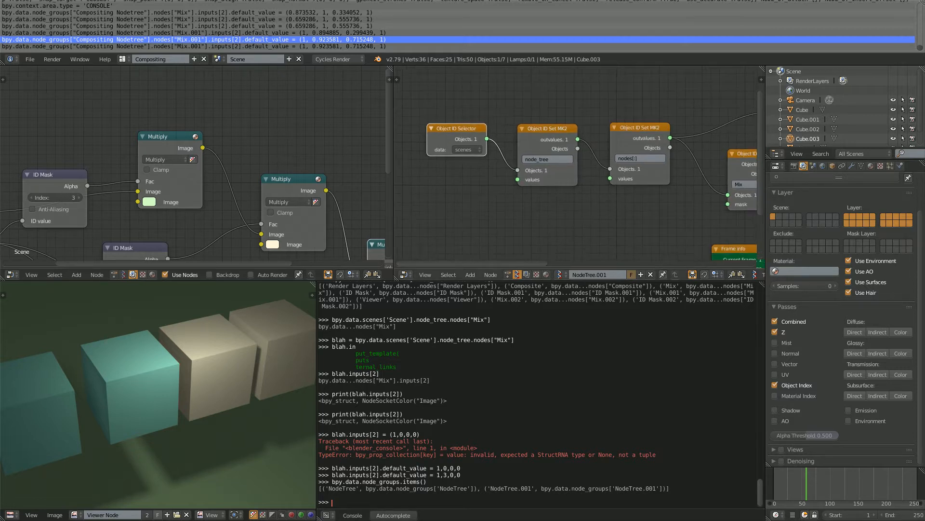
pyautogui.click(508, 274)
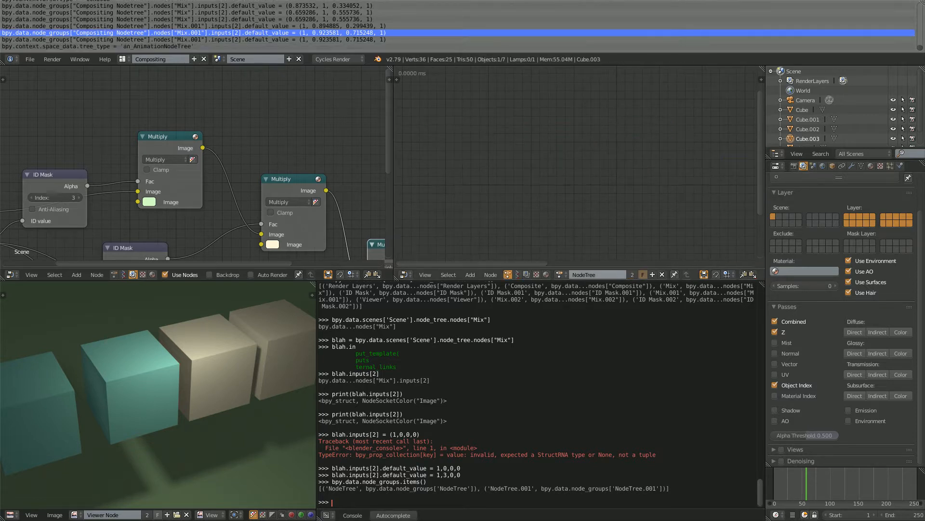
pyautogui.click(518, 275)
pyautogui.click(560, 275)
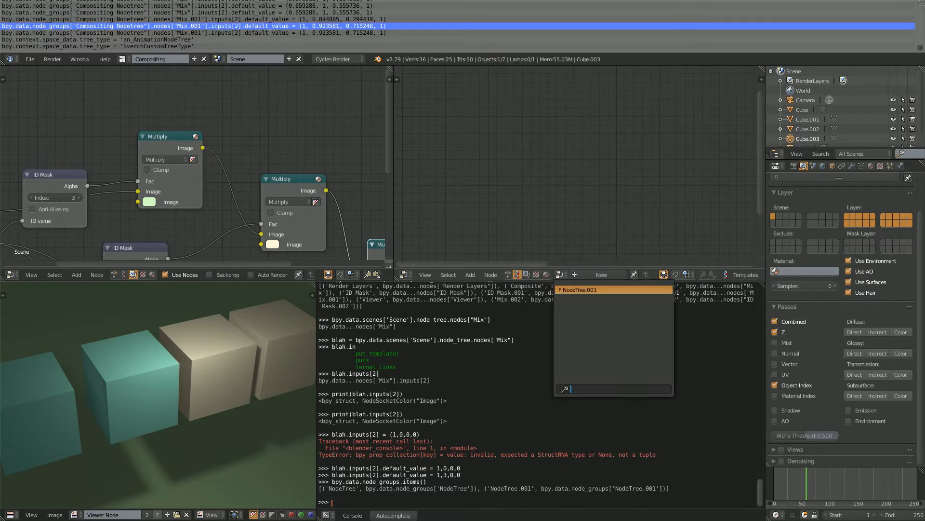
pyautogui.click(579, 290)
# - Examine the compositing tree from Render Layers through the three ID Mask nodes to the Multiply nodes
pyautogui.scroll(-5, 520, 157)
pyautogui.moveTo(183, 159); pyautogui.dragTo(284, 173, button='middle')
pyautogui.scroll(1, 285, 173)
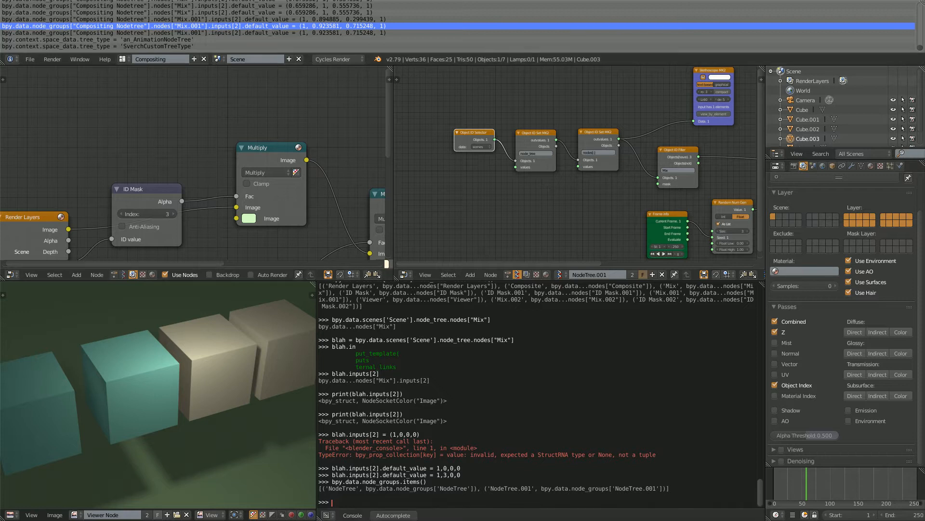
pyautogui.scroll(-3, 216, 130)
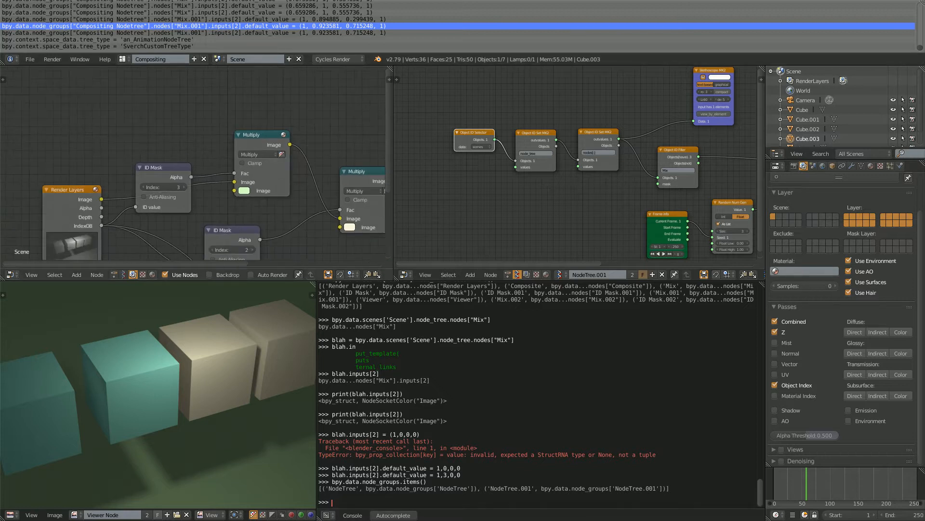
pyautogui.moveTo(217, 164); pyautogui.dragTo(157, 104, button='middle')
pyautogui.scroll(-1, 138, 120)
pyautogui.moveTo(113, 157); pyautogui.dragTo(122, 132, button='middle')
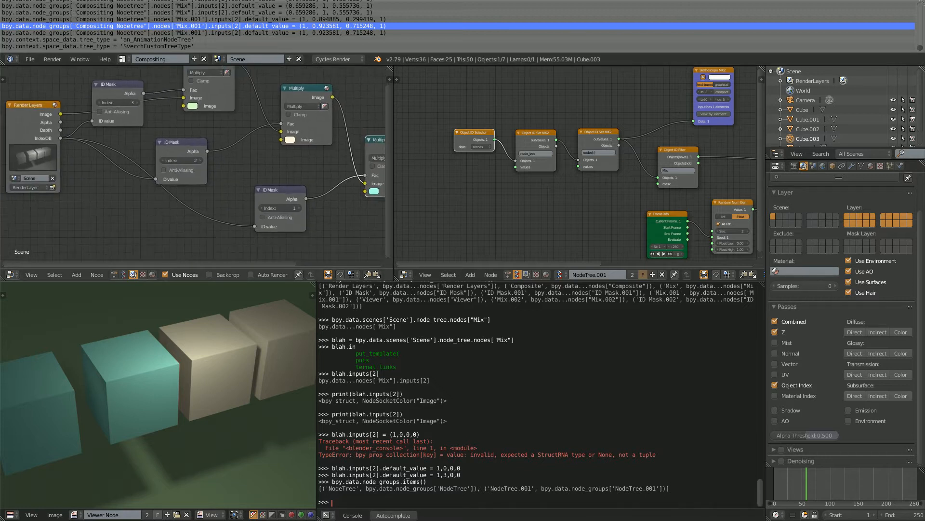
# - Replace the recalled console command with bpy.data.scenes['Scene'].node_tree, using autocomplete to list the scene's attributes, and run it twice
pyautogui.press('Up')
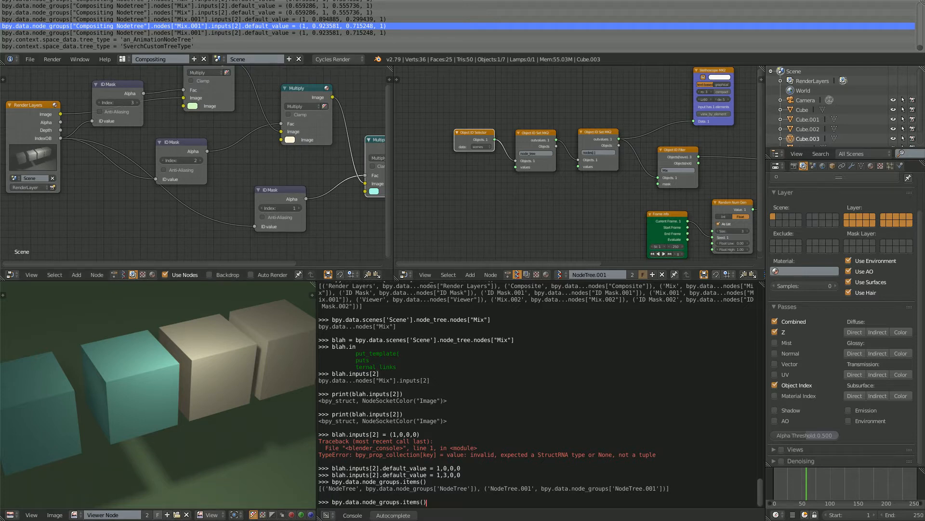
pyautogui.press('BackSpace')
pyautogui.press('BackSpace')
pyautogui.press('BackSpace')
pyautogui.press('BackSpace')
pyautogui.press('BackSpace')
pyautogui.press('BackSpace')
pyautogui.press('BackSpace')
pyautogui.press('BackSpace')
pyautogui.press('BackSpace')
pyautogui.press('BackSpace')
pyautogui.press('BackSpace')
pyautogui.press('BackSpace')
pyautogui.press('BackSpace')
pyautogui.press('BackSpace')
pyautogui.press('BackSpace')
pyautogui.press('BackSpace')
pyautogui.press('BackSpace')
pyautogui.press('BackSpace')
pyautogui.write('s')
pyautogui.press('BackSpace')
pyautogui.press('BackSpace')
pyautogui.write("scenes['Scene'].")
pyautogui.hotkey('ctrl', 'space')
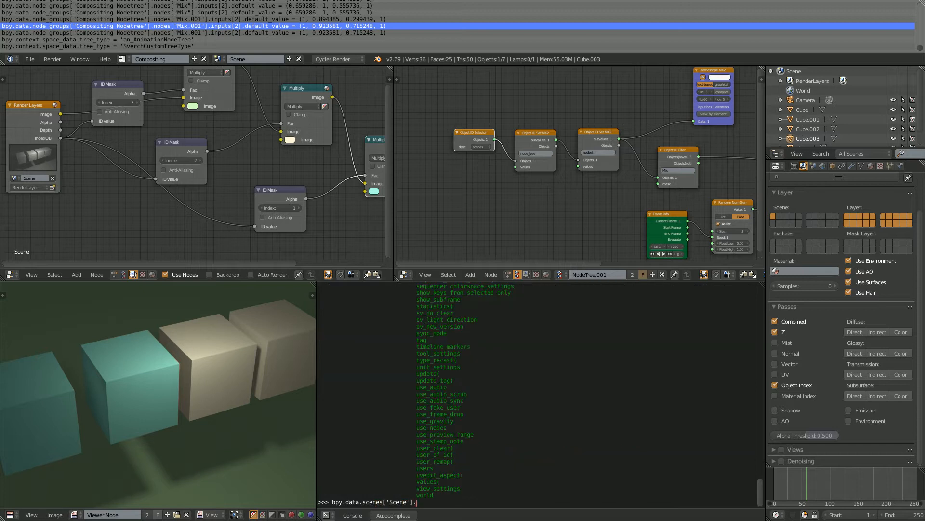
pyautogui.write('node_tree')
pyautogui.press('Return')
pyautogui.press('Up')
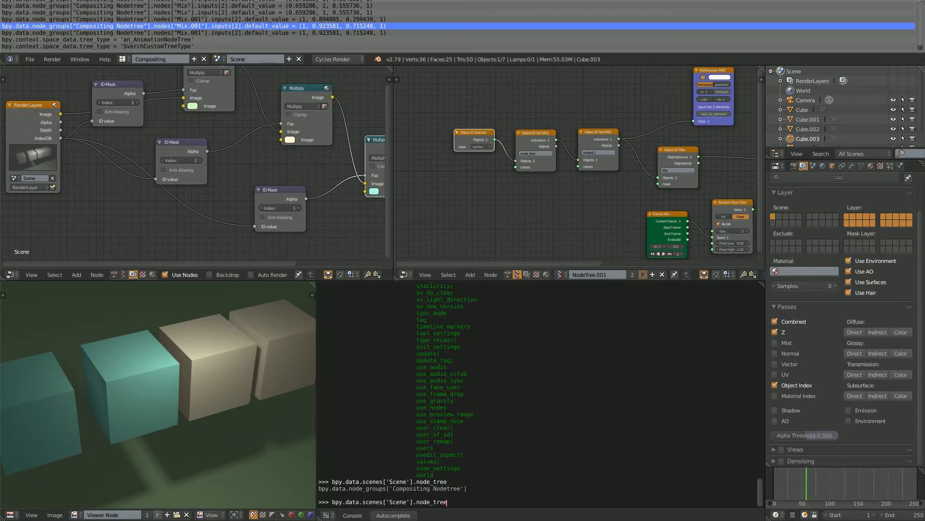
pyautogui.press('Return')
# - Extend the console query to .nodes and run it, and list the compositing nodes with .nodes.items()
pyautogui.press('Up')
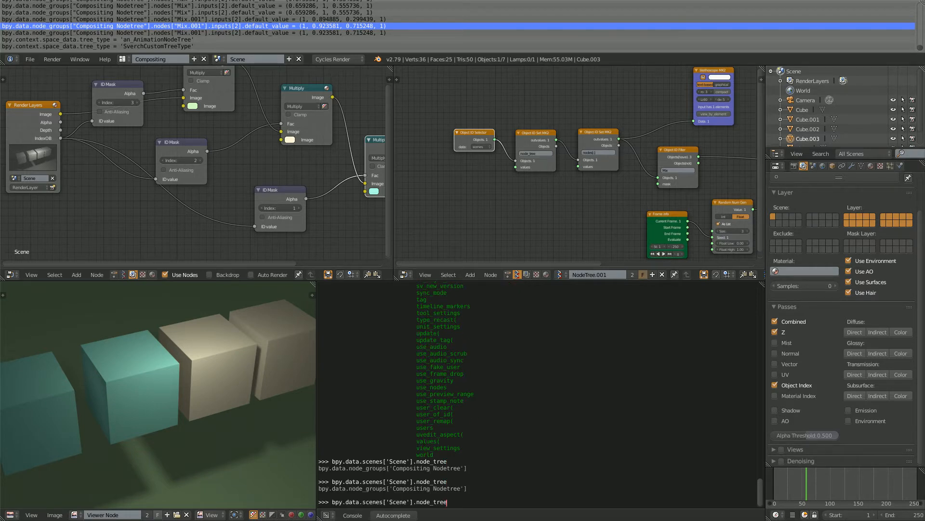
pyautogui.write('.nodes')
pyautogui.press('Return')
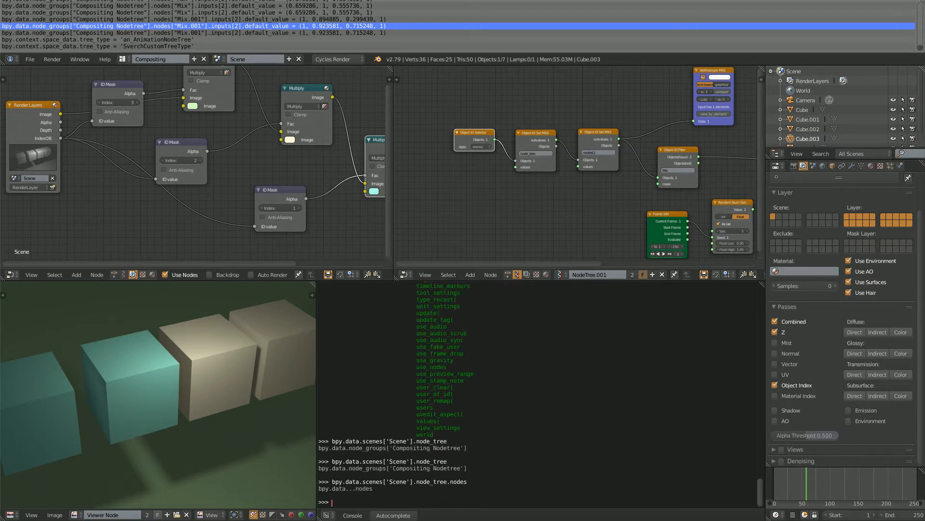
pyautogui.press('Up')
pyautogui.write('.')
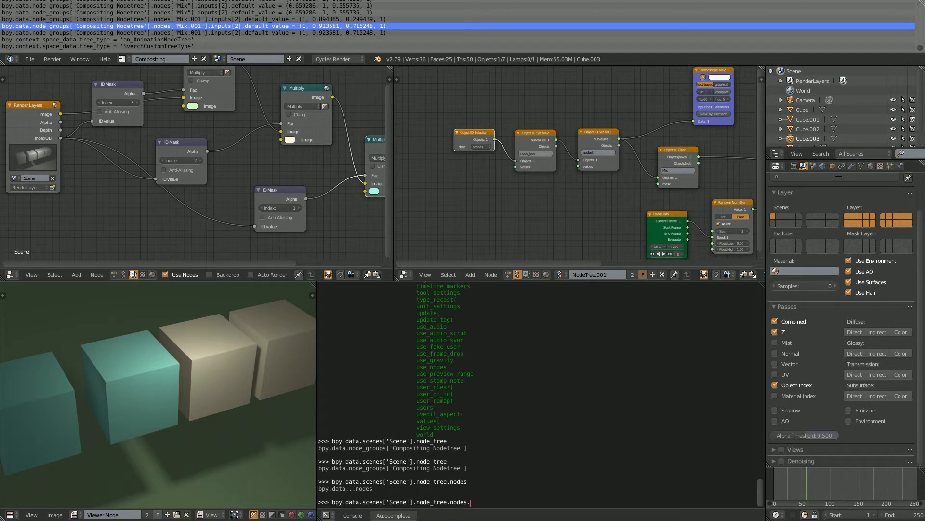
pyautogui.write('items()')
pyautogui.press('Return')
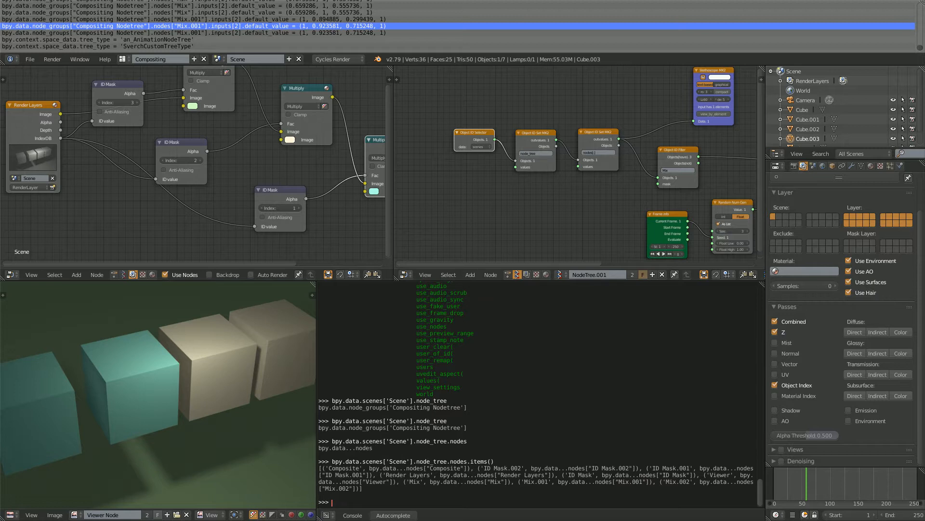
# - Enlarge the console text, highlight the Mix entries in the node listing, and bring the last Multiply node fully into the compositing editor
pyautogui.moveTo(319, 468)
pyautogui.mouseDown()
pyautogui.moveTo(364, 489)
pyautogui.moveTo(409, 482)
pyautogui.moveTo(320, 482)
pyautogui.moveTo(319, 468)
pyautogui.mouseUp()
pyautogui.click(347, 482)
pyautogui.keyDown('ctrl'); pyautogui.scroll(5, 537, 396); pyautogui.keyUp('ctrl')
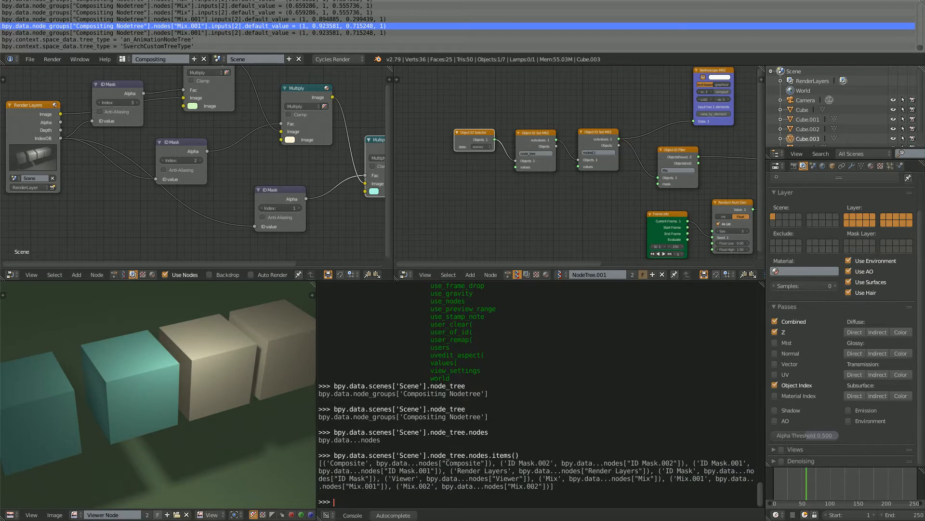
pyautogui.moveTo(382, 472); pyautogui.dragTo(513, 481)
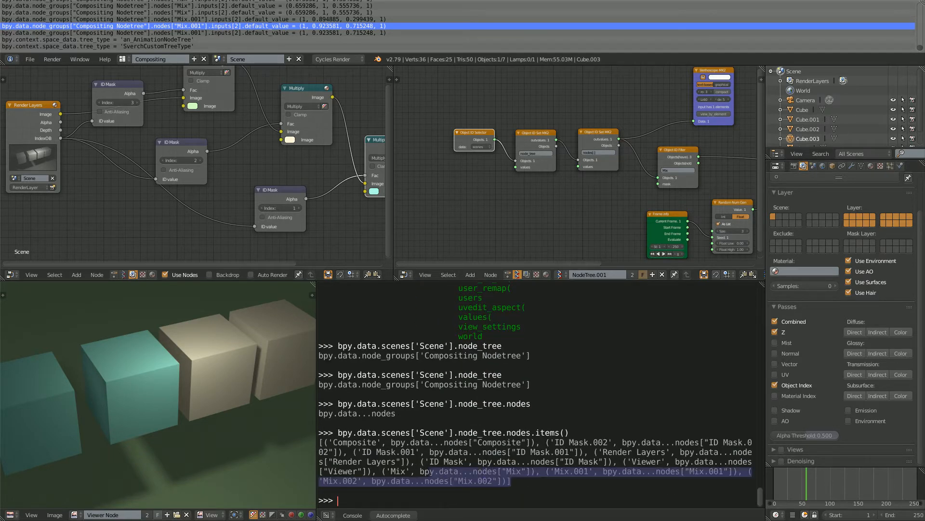
pyautogui.click(513, 481)
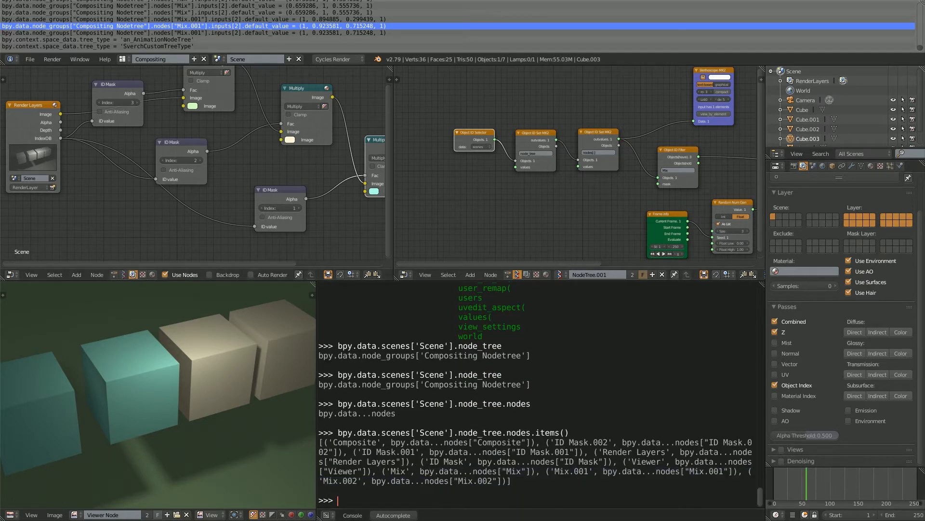
pyautogui.moveTo(393, 193); pyautogui.dragTo(386, 193)
pyautogui.moveTo(328, 212); pyautogui.dragTo(250, 214, button='middle')
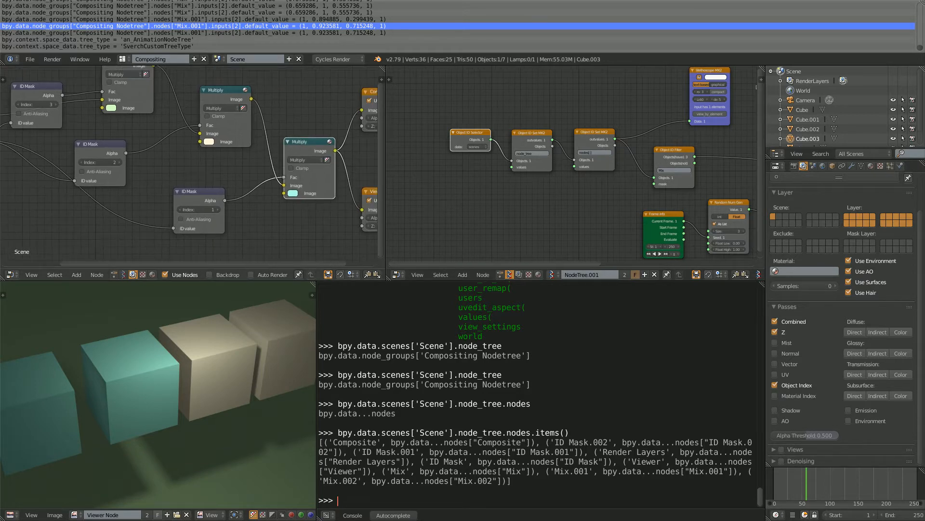
# - Inspect the scenes Object ID Selector node up close and highlight the matching bpy.data.scenes['Scene'] text in the console
pyautogui.scroll(-1, 511, 207)
pyautogui.scroll(9, 569, 162)
pyautogui.moveTo(569, 163); pyautogui.dragTo(651, 160, button='middle')
pyautogui.scroll(2, 403, 130)
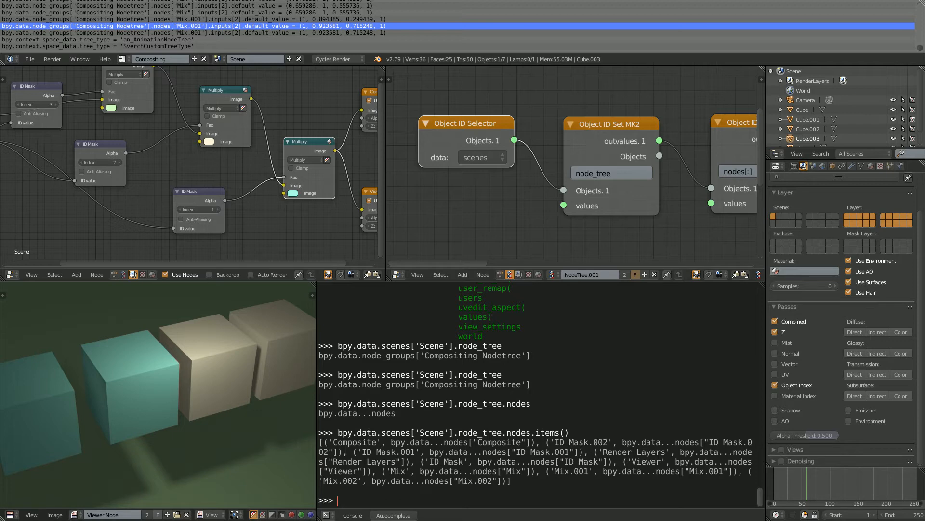
pyautogui.moveTo(338, 432); pyautogui.dragTo(454, 432)
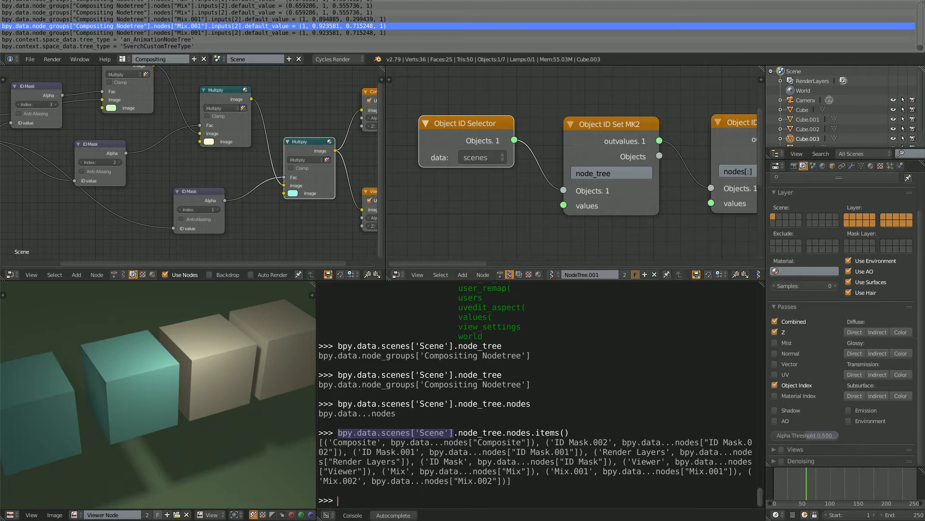
# - Reposition the Object ID Selector node and shift the node_tree Object ID Set MK2 node slightly closer to it
pyautogui.moveTo(466, 126); pyautogui.dragTo(473, 132)
pyautogui.scroll(2, 455, 122)
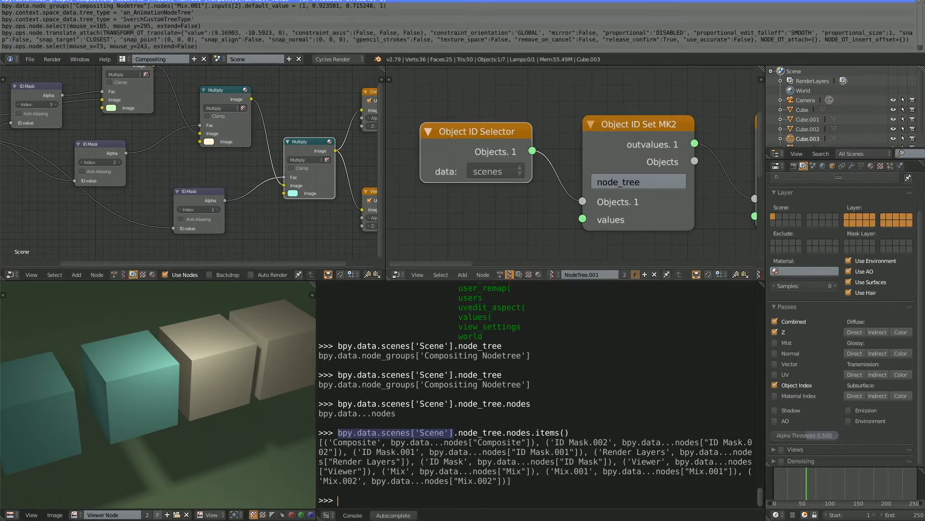
pyautogui.moveTo(421, 151); pyautogui.dragTo(387, 139)
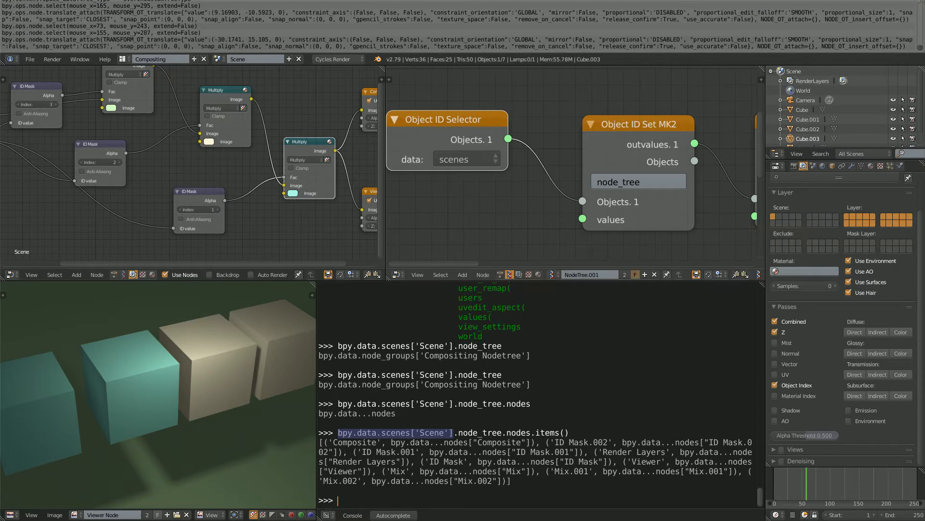
pyautogui.scroll(-2, 574, 164)
pyautogui.moveTo(619, 150); pyautogui.dragTo(595, 138)
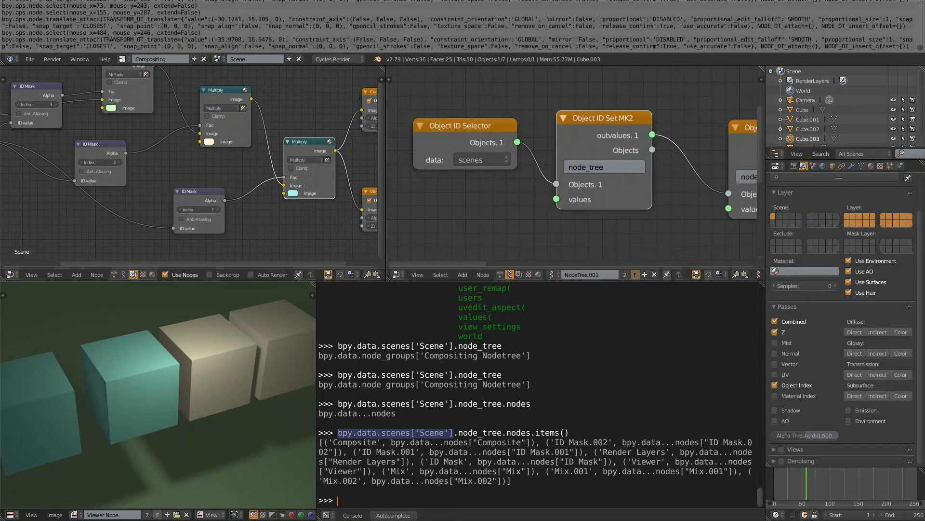
pyautogui.moveTo(595, 133); pyautogui.dragTo(589, 133)
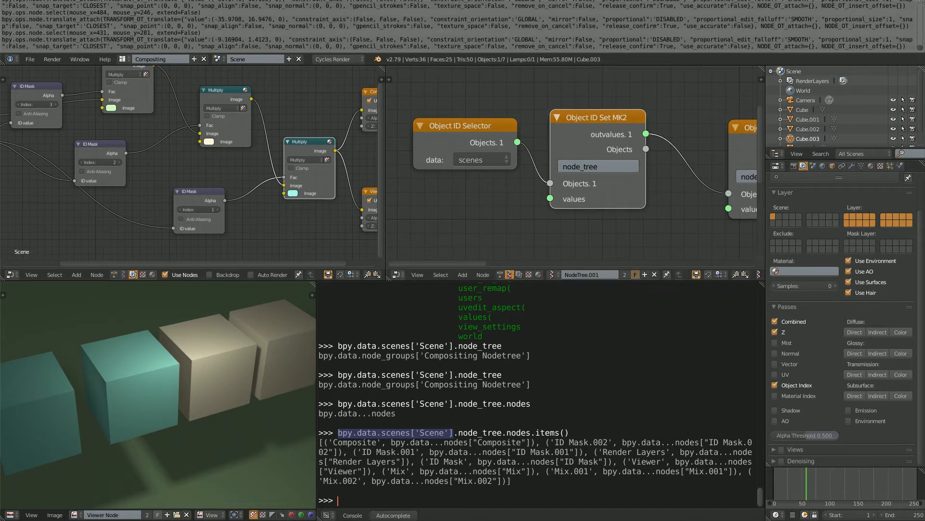
# - Move the nodes[:] Object ID Set MK2 node closer to the node_tree Object ID Set MK2 node
pyautogui.scroll(-1, 231, 167)
pyautogui.moveTo(232, 166); pyautogui.dragTo(161, 176, button='middle')
pyautogui.moveTo(579, 167); pyautogui.dragTo(549, 171, button='middle')
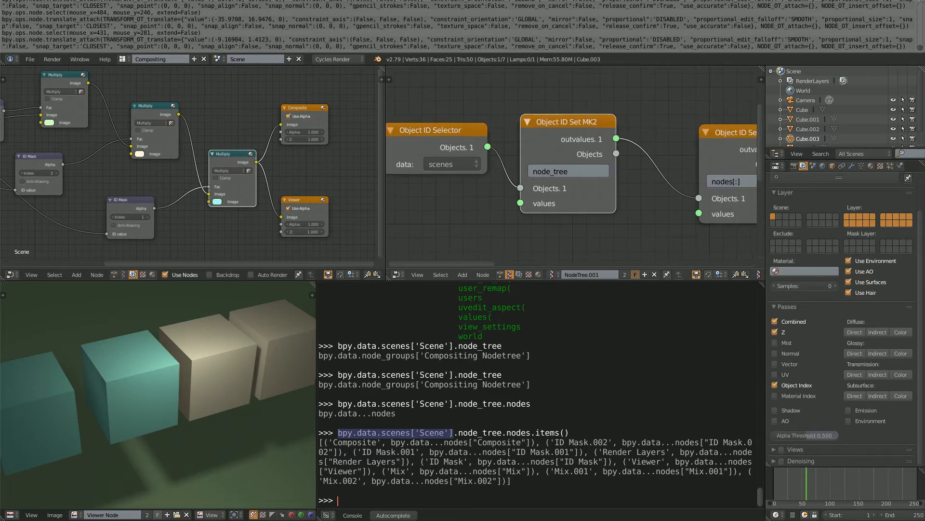
pyautogui.moveTo(227, 169); pyautogui.dragTo(233, 168, button='middle')
pyautogui.moveTo(745, 139); pyautogui.dragTo(583, 138, button='middle')
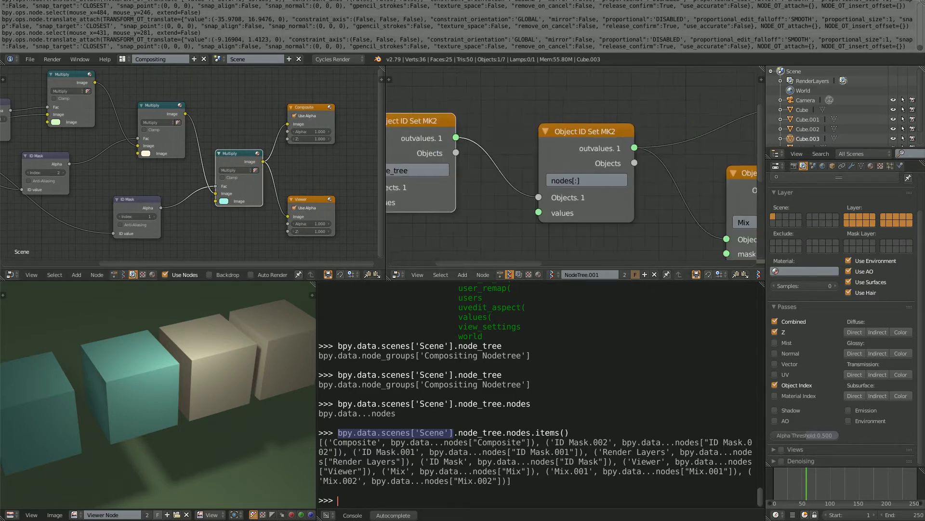
pyautogui.moveTo(584, 138); pyautogui.dragTo(531, 140)
pyautogui.scroll(-3, 574, 163)
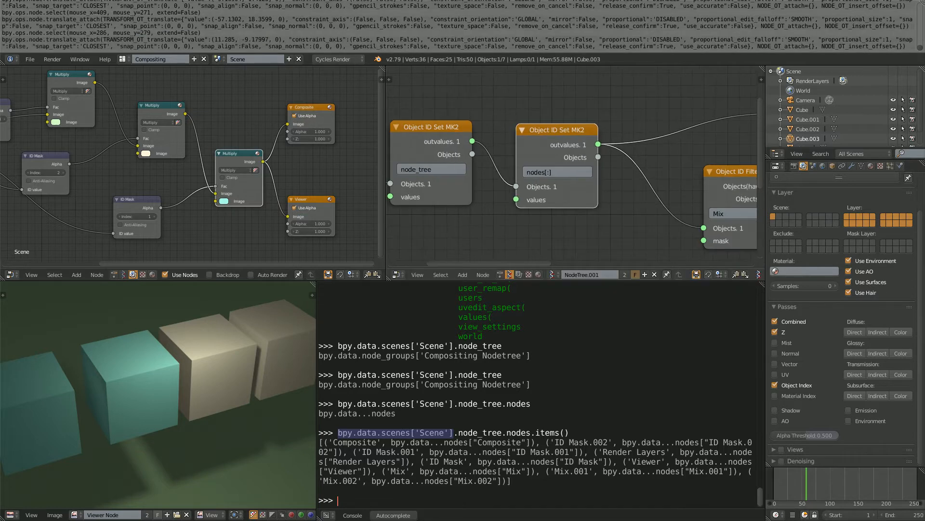
# - Move the Object ID Filter node filtering by Mix closer to the nodes[:] Object ID Set MK2 node
pyautogui.moveTo(573, 164); pyautogui.dragTo(498, 174, button='middle')
pyautogui.moveTo(648, 184); pyautogui.dragTo(586, 178, button='middle')
pyautogui.moveTo(587, 179); pyautogui.dragTo(555, 172)
pyautogui.scroll(1, 532, 153)
pyautogui.moveTo(555, 172); pyautogui.dragTo(727, 177, button='middle')
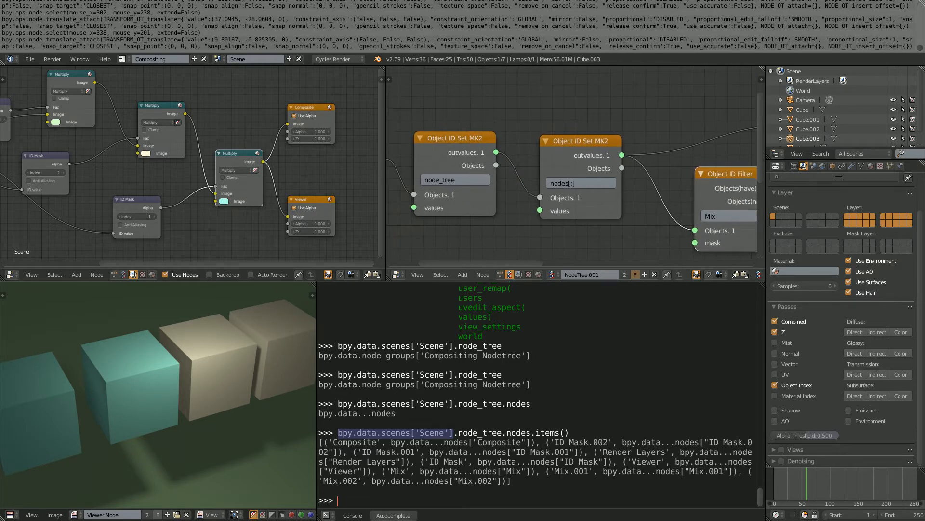
# - Shift the node_tree and nodes[:] Object ID Set MK2 nodes away from the Object ID Filter, placing the node_tree one higher
pyautogui.moveTo(444, 141); pyautogui.dragTo(436, 144)
pyautogui.moveTo(582, 149); pyautogui.dragTo(572, 149)
pyautogui.moveTo(451, 145); pyautogui.dragTo(445, 133)
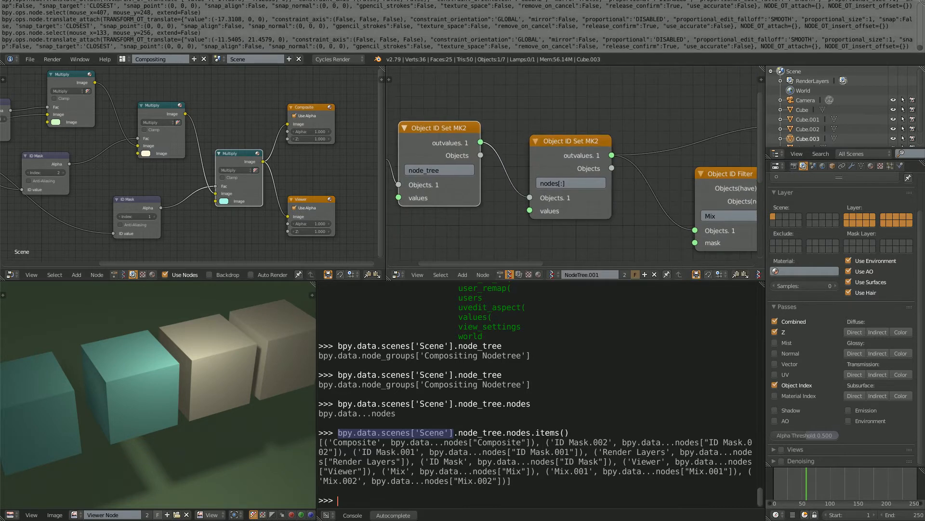
# - Nudge the nodes[:] Object ID Set MK2 node up and left, and shift the Object ID Filter node slightly left
pyautogui.moveTo(556, 142); pyautogui.dragTo(540, 128)
pyautogui.moveTo(541, 127); pyautogui.dragTo(425, 118, button='middle')
pyautogui.moveTo(621, 165)
pyautogui.mouseDown()
pyautogui.moveTo(606, 170)
pyautogui.moveTo(613, 164)
pyautogui.mouseUp()
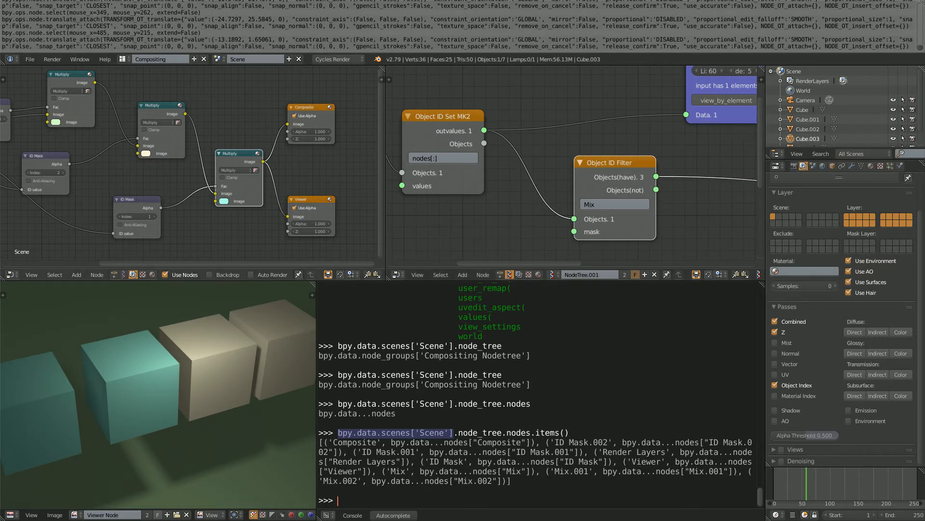
pyautogui.moveTo(613, 183); pyautogui.dragTo(616, 184, button='middle')
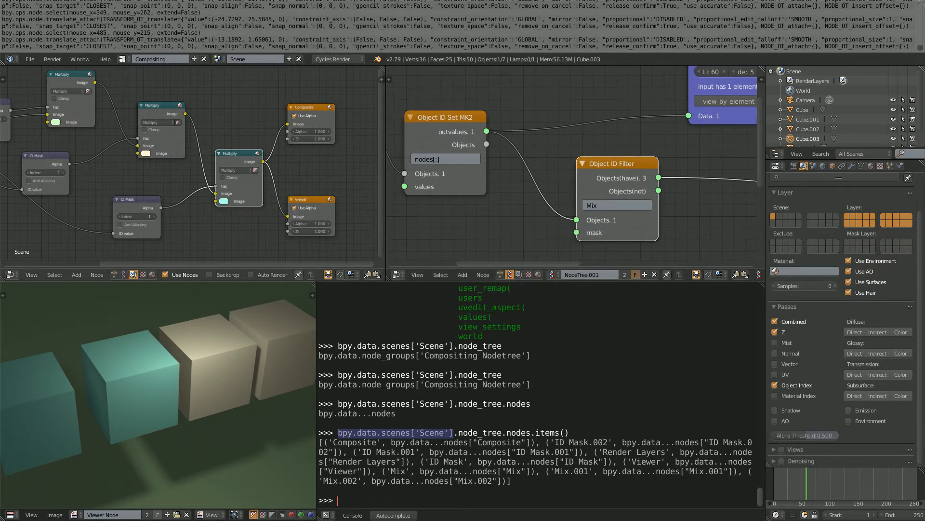
# - Nudge each of the three chained Multiply nodes in the compositor slightly up and to the left
pyautogui.scroll(3, 193, 166)
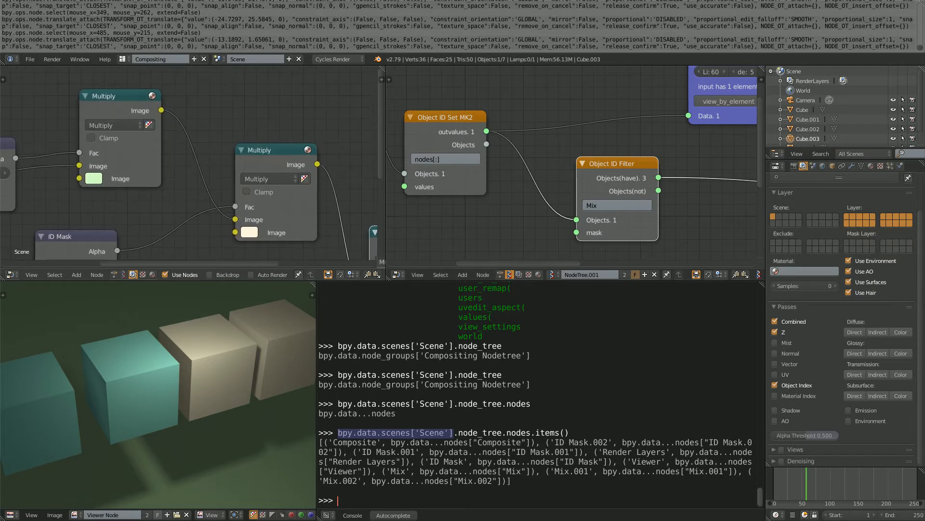
pyautogui.moveTo(118, 98); pyautogui.dragTo(111, 93)
pyautogui.moveTo(273, 153); pyautogui.dragTo(252, 144)
pyautogui.moveTo(338, 197); pyautogui.dragTo(198, 170, button='middle')
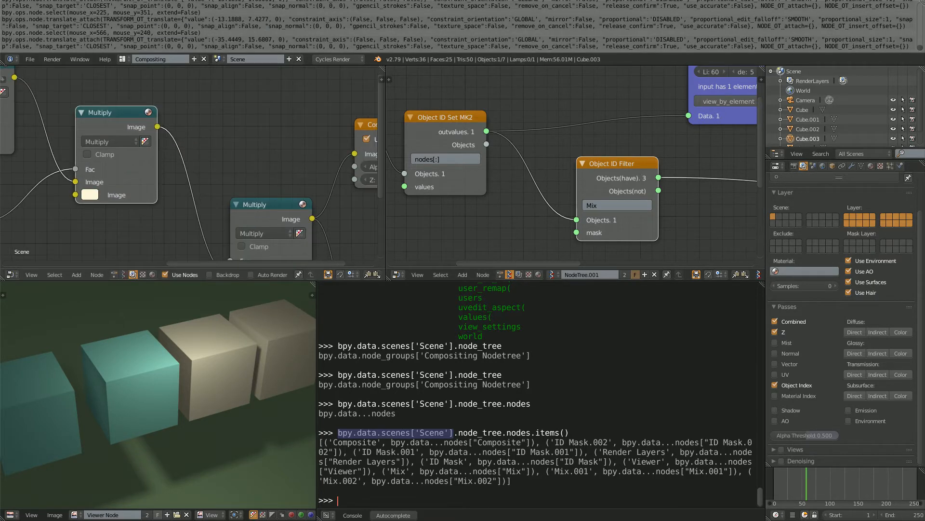
pyautogui.moveTo(268, 207); pyautogui.dragTo(258, 195)
# - Show the compositor's node properties and check the internal name of each of the three Multiply nodes
pyautogui.press('n')
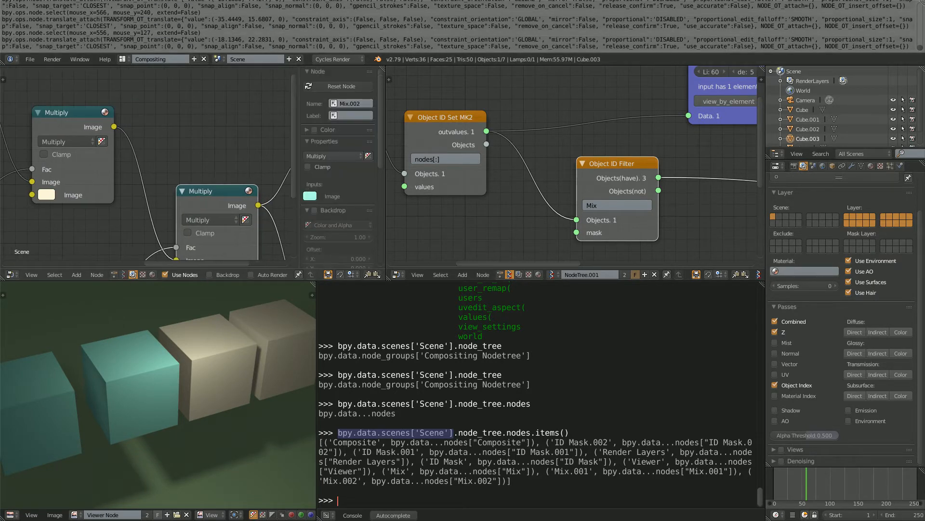
pyautogui.moveTo(96, 140); pyautogui.dragTo(246, 178, button='middle')
pyautogui.click(77, 102)
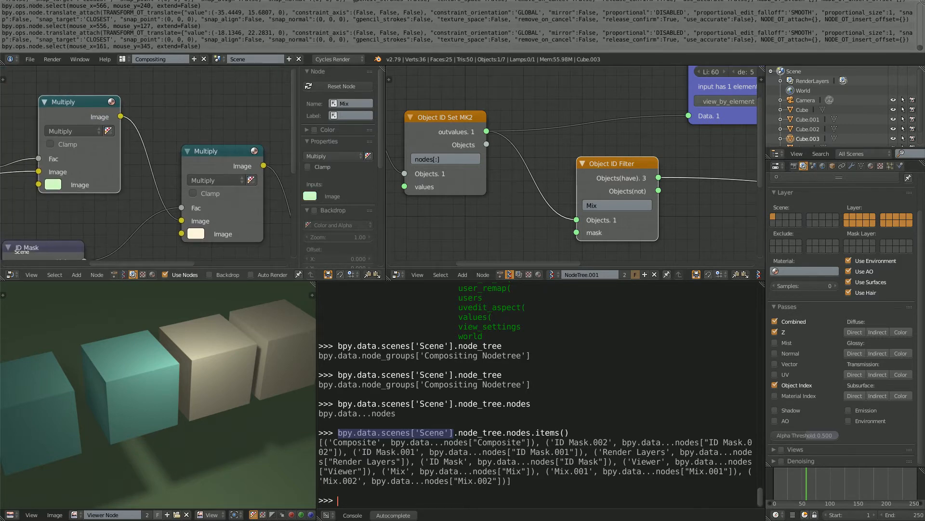
pyautogui.click(204, 159)
pyautogui.click(72, 98)
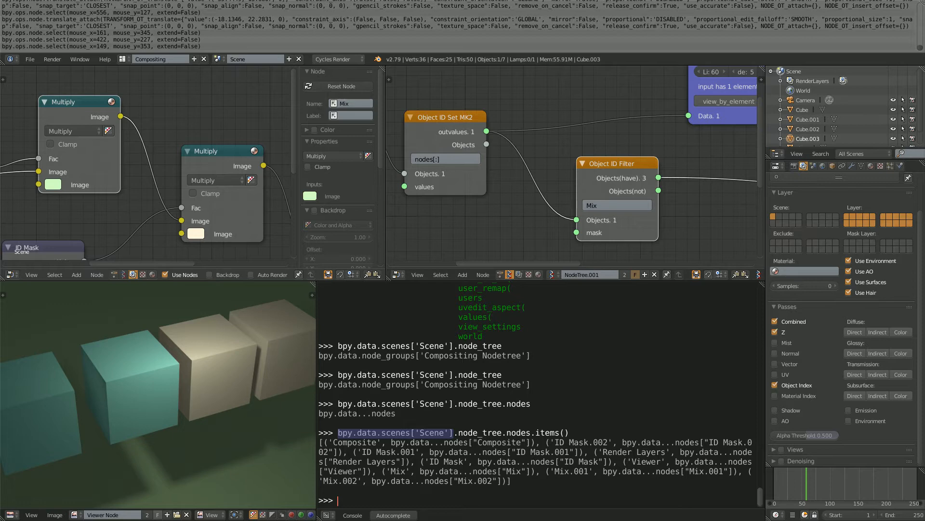
pyautogui.moveTo(231, 151); pyautogui.dragTo(79, 125, button='middle')
pyautogui.click(202, 145)
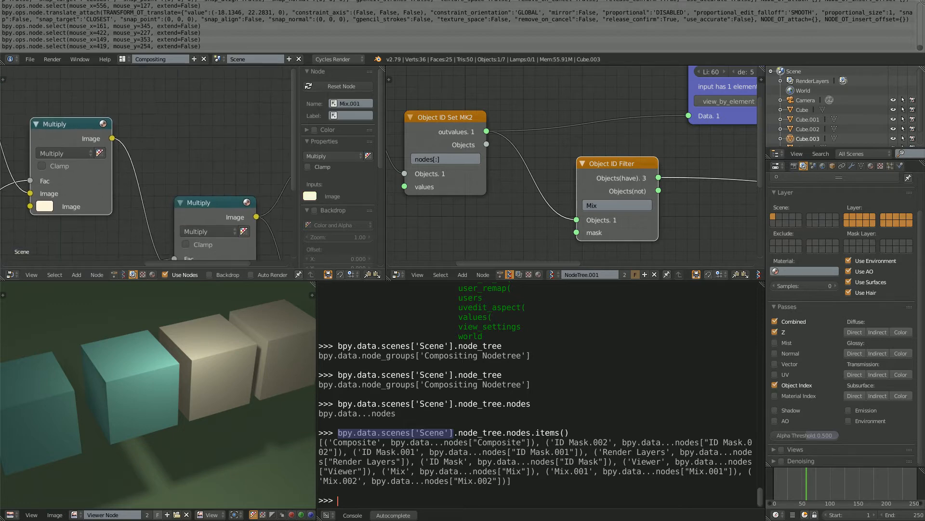
pyautogui.click(213, 203)
pyautogui.moveTo(213, 202); pyautogui.dragTo(128, 166, button='middle')
# - Move the Object ID Filter node slightly closer to the nodes[:] Object ID Set MK2 node
pyautogui.moveTo(555, 159)
pyautogui.mouseDown(button='middle')
pyautogui.moveTo(486, 143)
pyautogui.moveTo(573, 158)
pyautogui.mouseUp(button='middle')
pyautogui.moveTo(573, 159); pyautogui.dragTo(554, 154)
pyautogui.moveTo(554, 154); pyautogui.dragTo(506, 146, button='middle')
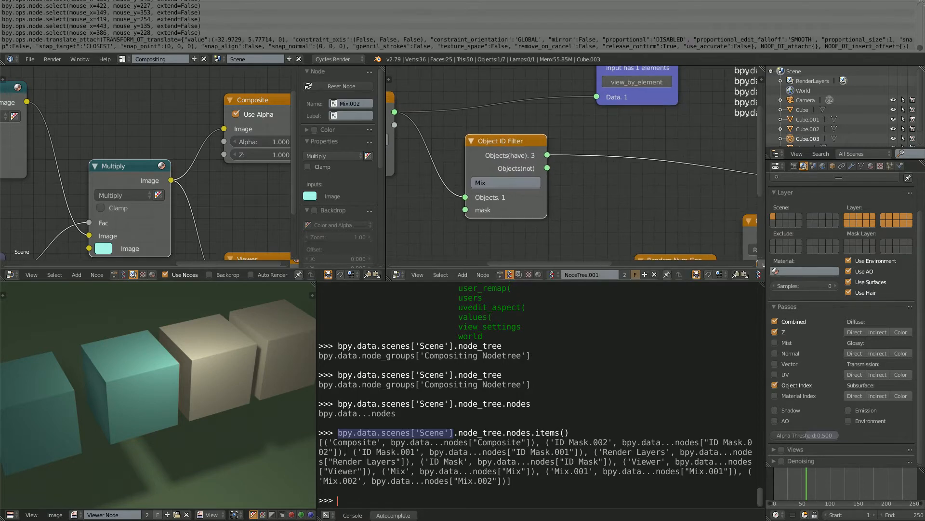
# - Connect the Object ID Filter's Objects(have) output to the Stethoscope MK2 node and shift the Stethoscope slightly to the right
pyautogui.scroll(-6, 542, 169)
pyautogui.moveTo(644, 170); pyautogui.dragTo(562, 195, button='middle')
pyautogui.scroll(2, 562, 195)
pyautogui.moveTo(489, 180); pyautogui.dragTo(513, 189, button='middle')
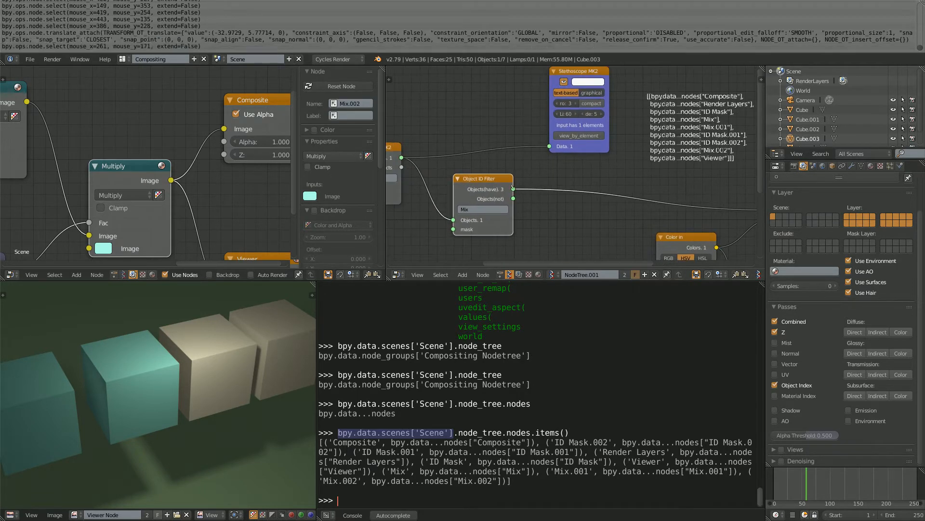
pyautogui.moveTo(513, 188); pyautogui.dragTo(549, 147)
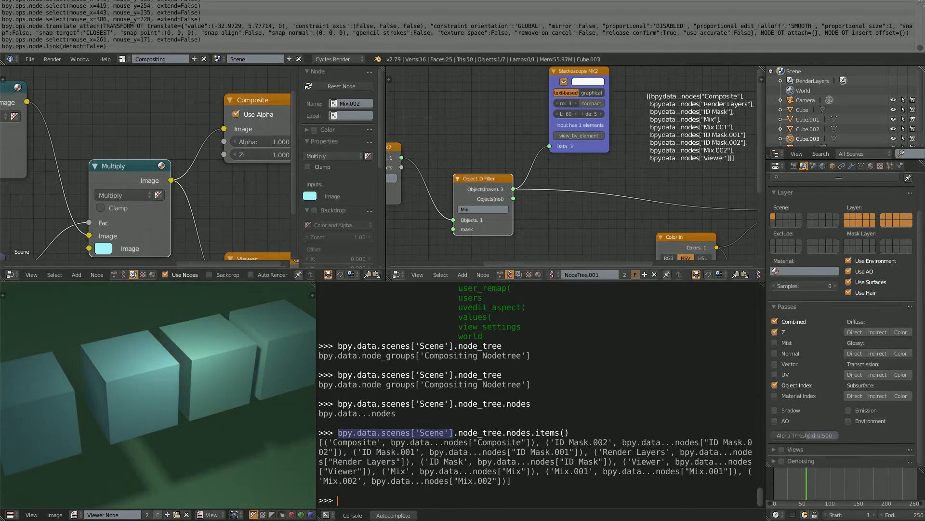
pyautogui.moveTo(549, 146); pyautogui.dragTo(485, 161, button='middle')
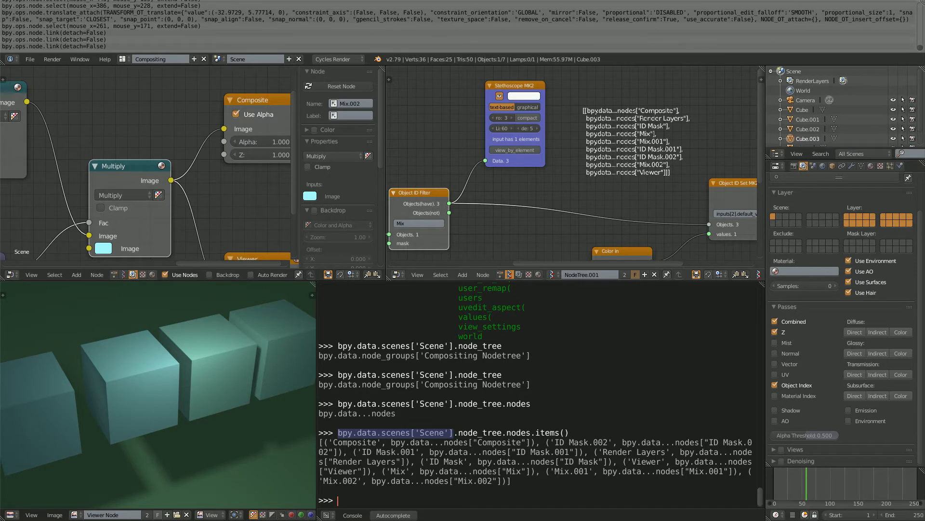
pyautogui.moveTo(503, 89); pyautogui.dragTo(514, 88)
pyautogui.moveTo(516, 106); pyautogui.dragTo(600, 104, button='middle')
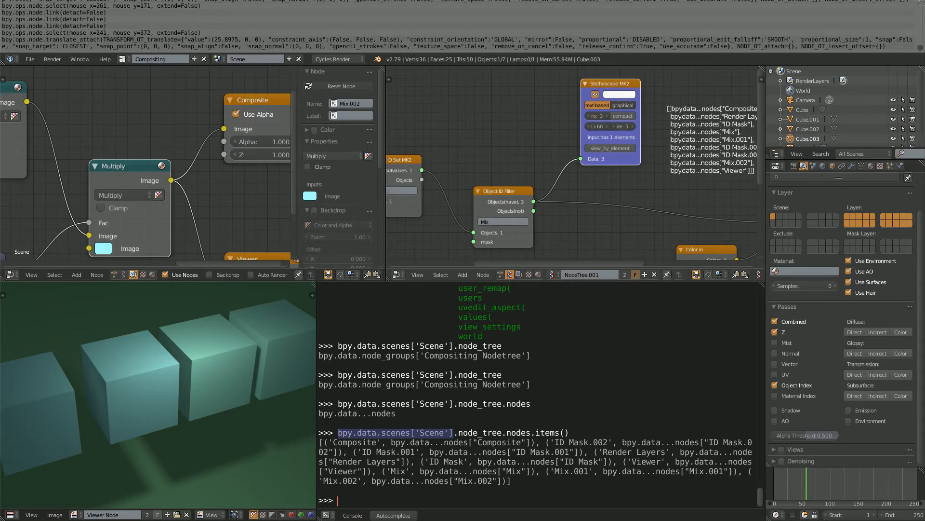
# - Reconnect the nodes[:] Object ID Set MK2 outvalues output to the Stethoscope MK2 node, and delete the Stethoscope
pyautogui.moveTo(422, 170); pyautogui.dragTo(581, 159)
pyautogui.moveTo(581, 159)
pyautogui.mouseDown(button='middle')
pyautogui.moveTo(557, 157)
pyautogui.moveTo(536, 129)
pyautogui.moveTo(571, 166)
pyautogui.mouseUp(button='middle')
pyautogui.scroll(2, 549, 135)
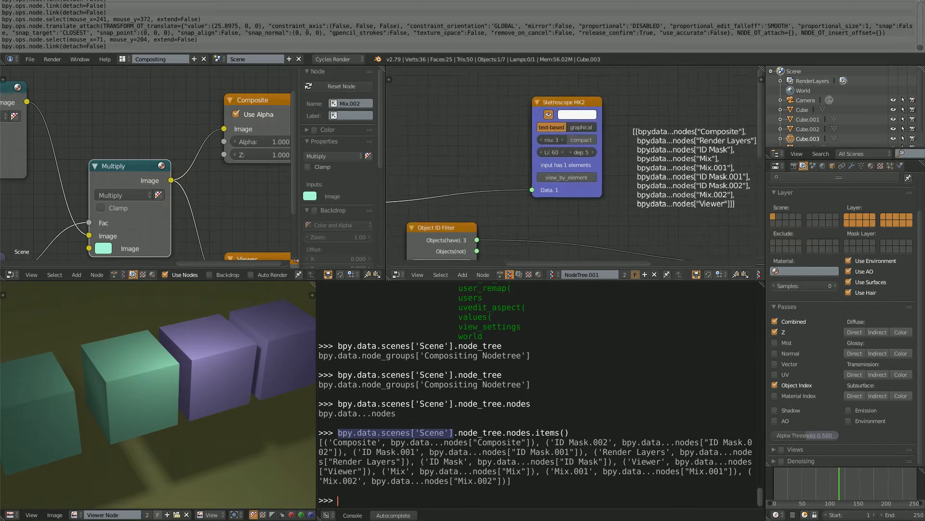
pyautogui.moveTo(573, 100); pyautogui.dragTo(575, 102, button='middle')
pyautogui.click(575, 101)
pyautogui.press('x')
# - Move the Object ID Filter node up and farther to the right of the nodes[:] Object ID Set MK2 node
pyautogui.moveTo(494, 233); pyautogui.dragTo(550, 144, button='middle')
pyautogui.scroll(1, 550, 143)
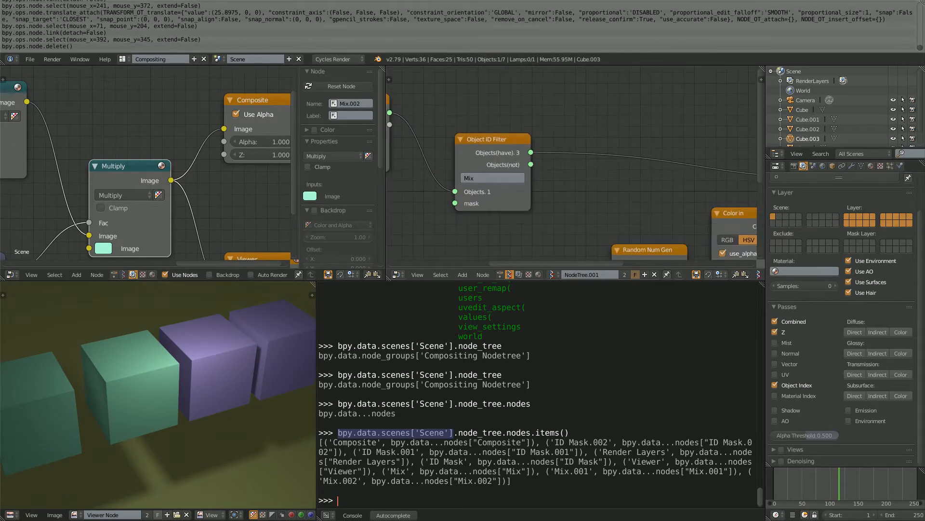
pyautogui.moveTo(497, 152); pyautogui.dragTo(517, 141)
pyautogui.scroll(1, 517, 141)
pyautogui.scroll(-2, 517, 141)
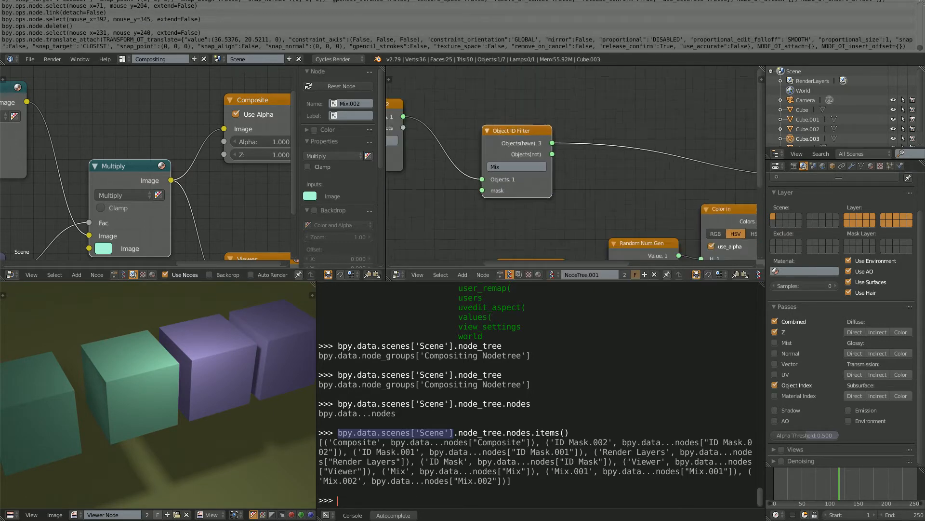
pyautogui.scroll(1, 525, 141)
pyautogui.moveTo(517, 141); pyautogui.dragTo(582, 142, button='middle')
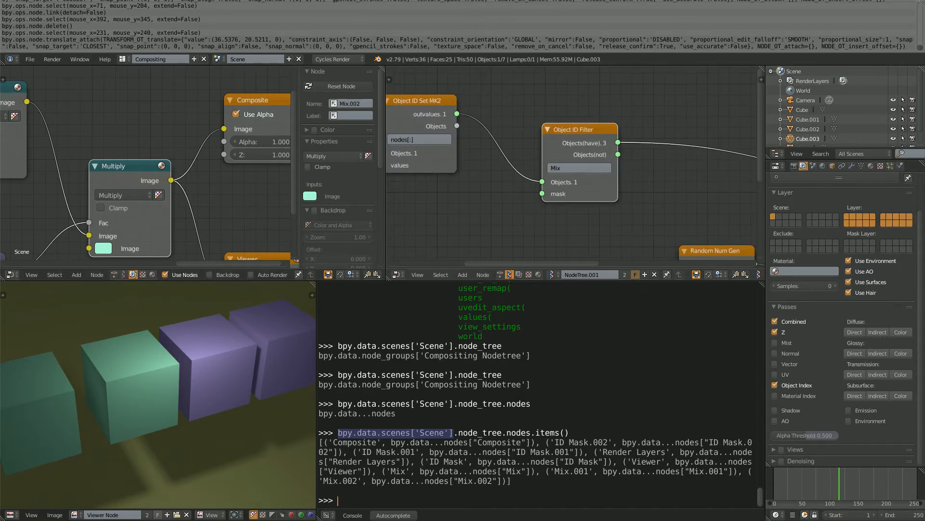
# - Move the Mix.002 Multiply node slightly up and left, and select the Mix.001 Multiply node that feeds it
pyautogui.moveTo(122, 170); pyautogui.dragTo(123, 156, button='middle')
pyautogui.moveTo(123, 156); pyautogui.dragTo(113, 132)
pyautogui.scroll(-1, 113, 132)
pyautogui.scroll(-1, 112, 132)
pyautogui.moveTo(112, 132); pyautogui.dragTo(252, 137, button='middle')
pyautogui.click(142, 94)
pyautogui.moveTo(142, 94); pyautogui.dragTo(278, 125, button='middle')
pyautogui.scroll(2, 147, 166)
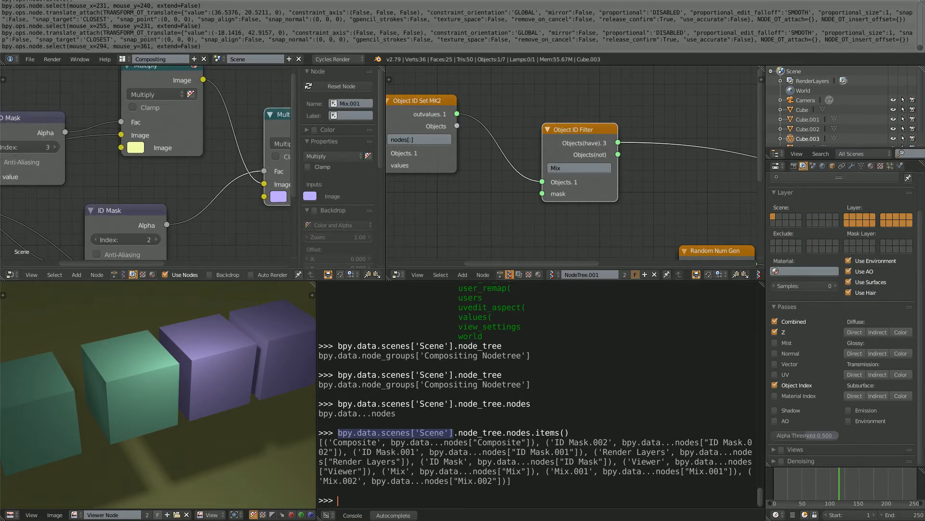
pyautogui.moveTo(179, 166); pyautogui.dragTo(147, 162, button='middle')
pyautogui.moveTo(510, 173); pyautogui.dragTo(492, 166, button='middle')
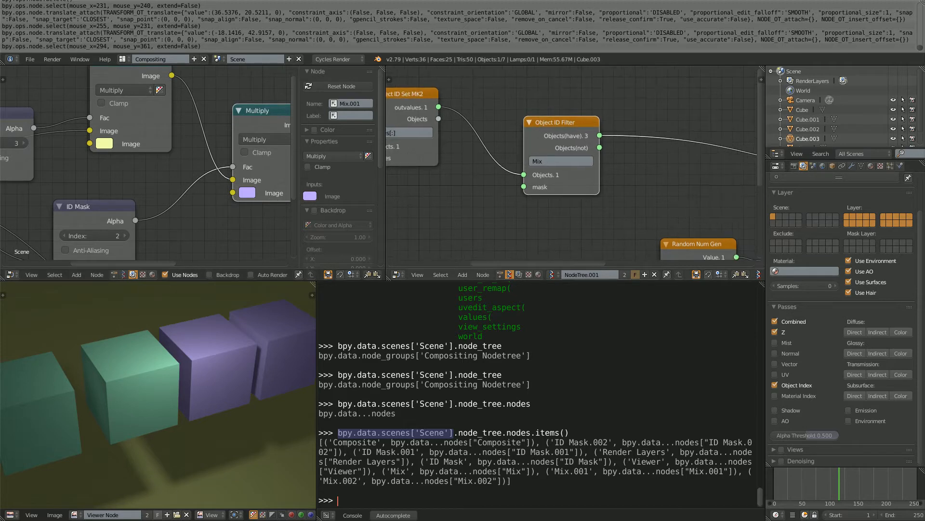
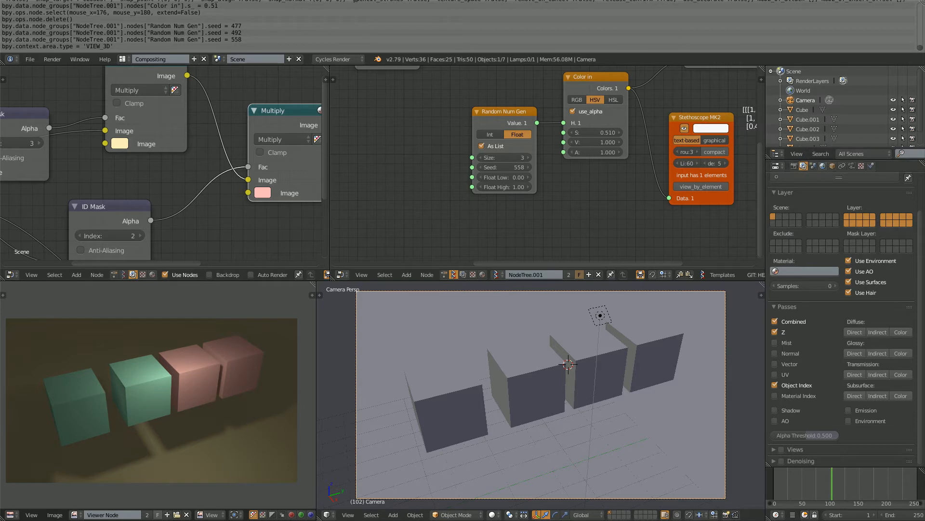
# - Show the object properties and compare the pass index of the cubes and the plane by selecting them
pyautogui.click(833, 166)
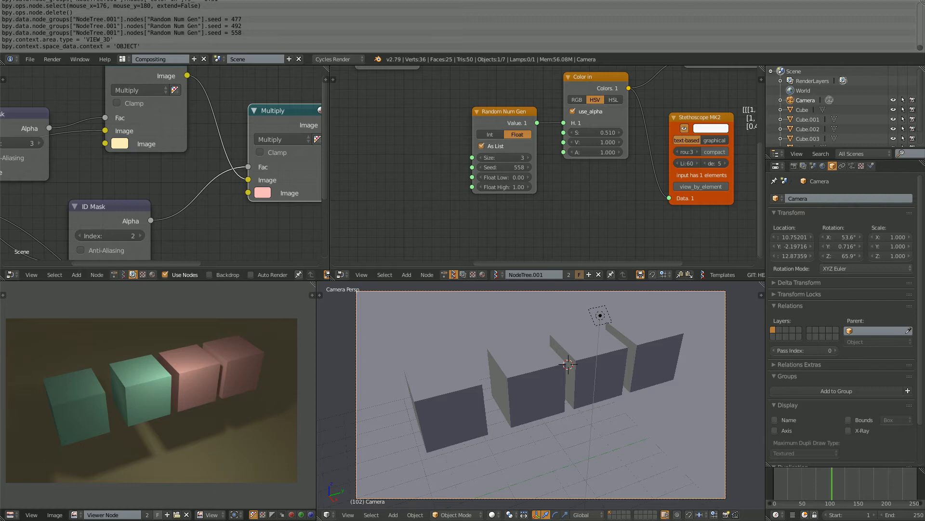
pyautogui.rightClick(452, 414)
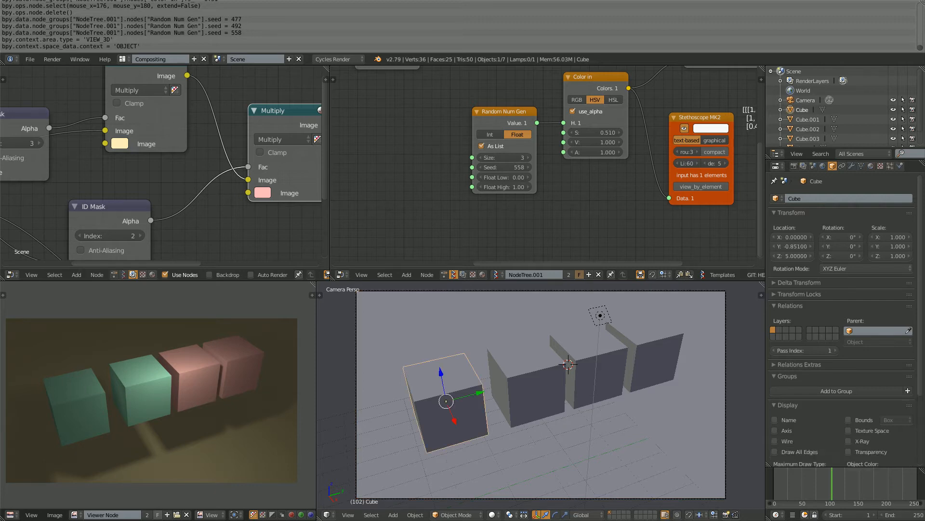
pyautogui.rightClick(525, 396)
pyautogui.rightClick(452, 414)
pyautogui.rightClick(524, 396)
pyautogui.keyDown('shift'); pyautogui.rightClick(446, 410); pyautogui.keyUp('shift')
pyautogui.keyDown('shift'); pyautogui.rightClick(600, 315); pyautogui.keyUp('shift')
pyautogui.keyDown('shift'); pyautogui.rightClick(646, 357); pyautogui.keyUp('shift')
pyautogui.rightClick(627, 419)
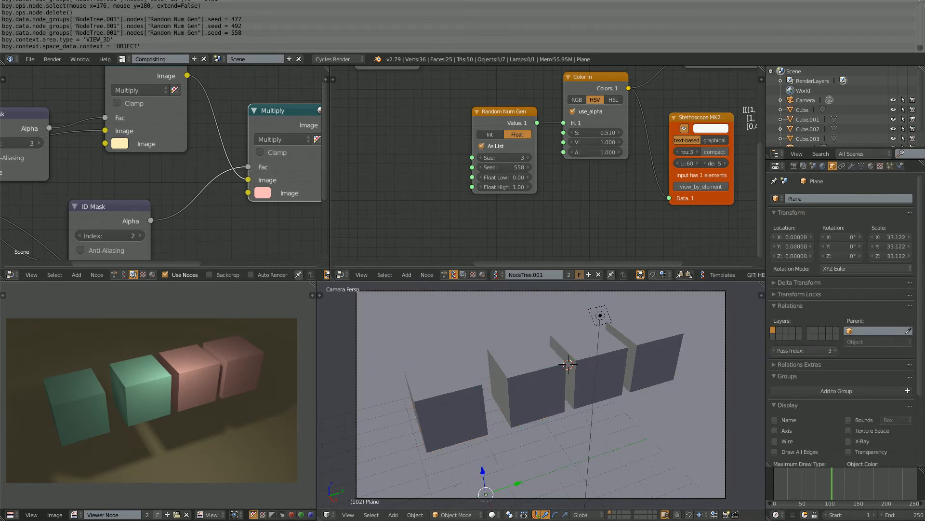
pyautogui.rightClick(597, 375)
pyautogui.rightClick(530, 391)
pyautogui.keyDown('shift'); pyautogui.rightClick(450, 410); pyautogui.keyUp('shift')
# - Select all four cubes and set their shared location to X 0.44 and Z 5.31 in one edit per axis
pyautogui.moveTo(453, 410); pyautogui.dragTo(392, 391, button='middle')
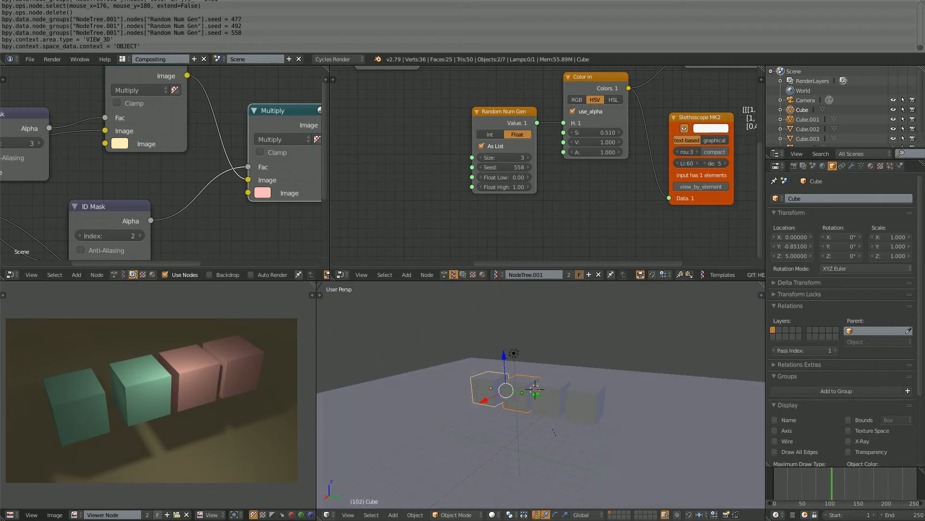
pyautogui.press('n')
pyautogui.scroll(2, 496, 395)
pyautogui.moveTo(497, 405); pyautogui.dragTo(527, 377, button='middle')
pyautogui.scroll(2, 494, 386)
pyautogui.rightClick(455, 386)
pyautogui.keyDown('shift'); pyautogui.rightClick(504, 386); pyautogui.keyUp('shift')
pyautogui.keyDown('shift'); pyautogui.rightClick(553, 388); pyautogui.keyUp('shift')
pyautogui.keyDown('shift'); pyautogui.rightClick(609, 389); pyautogui.keyUp('shift')
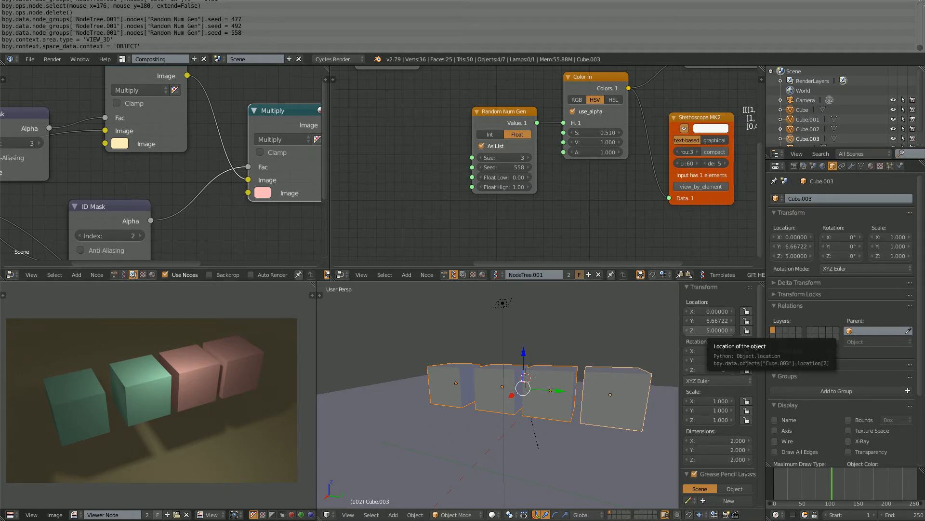
pyautogui.click(718, 330)
pyautogui.press('Return')
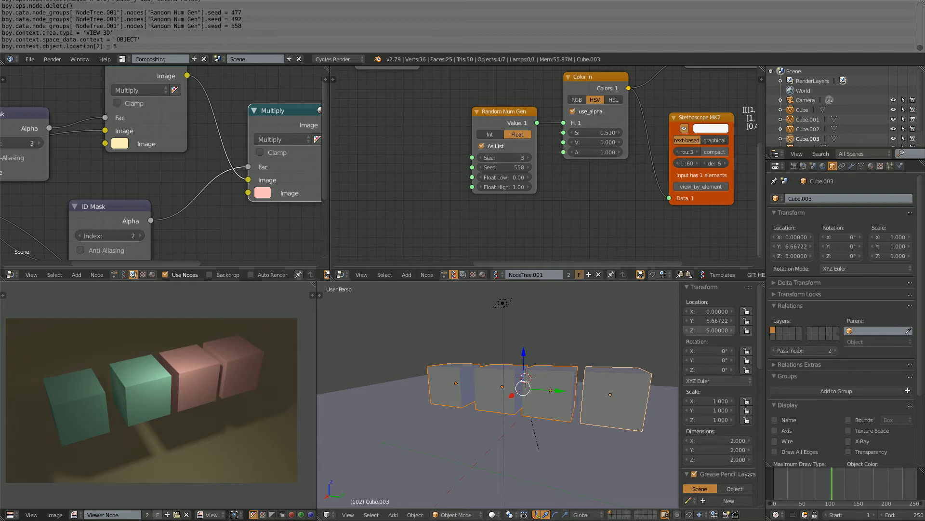
pyautogui.keyDown('alt'); pyautogui.moveTo(713, 331); pyautogui.dragTo(730, 312); pyautogui.keyUp('alt')
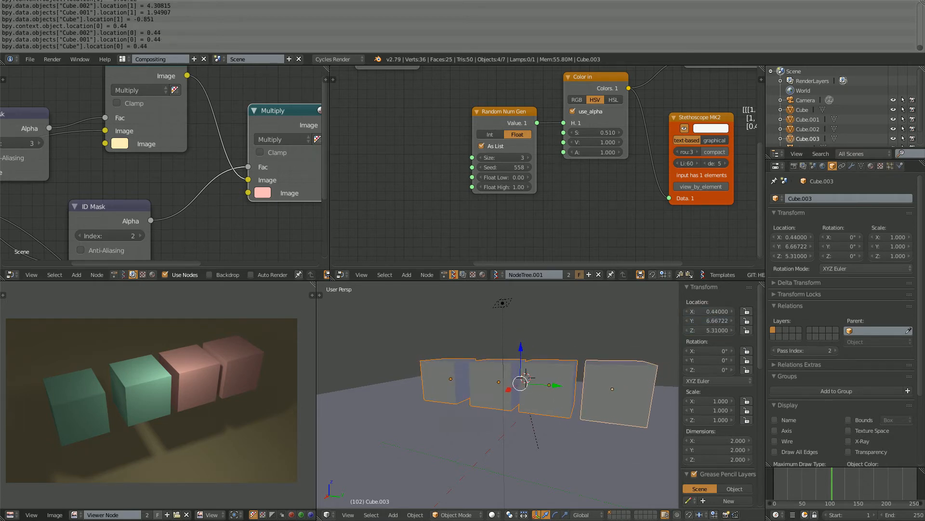
# - Reselect all four cubes together with Cube.003 as the active object
pyautogui.rightClick(612, 388)
pyautogui.rightClick(547, 386)
pyautogui.keyDown('shift'); pyautogui.rightClick(493, 384); pyautogui.keyUp('shift')
pyautogui.keyDown('shift'); pyautogui.rightClick(441, 382); pyautogui.keyUp('shift')
pyautogui.keyDown('shift'); pyautogui.rightClick(613, 390); pyautogui.keyUp('shift')
pyautogui.moveTo(610, 393); pyautogui.dragTo(617, 420, button='middle')
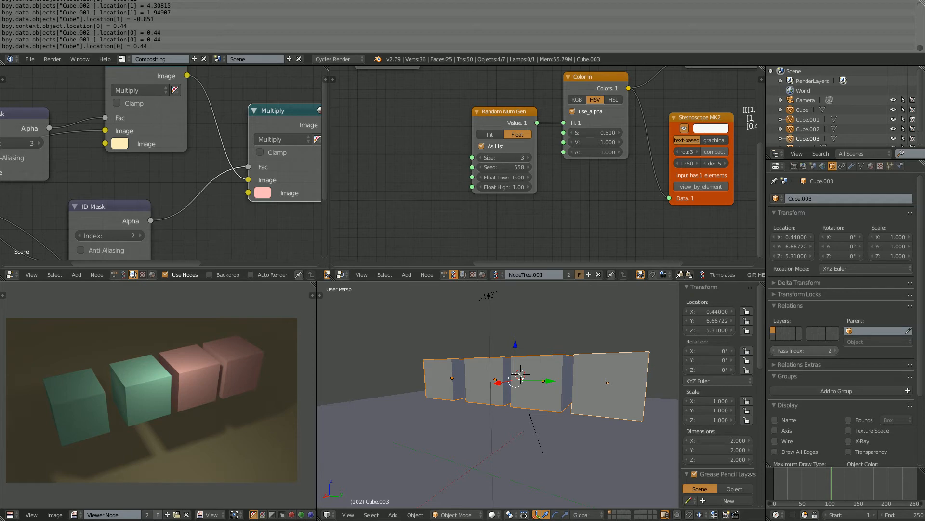
# - Compare the pass index of the four cubes by selecting them one at a time
pyautogui.rightClick(609, 384)
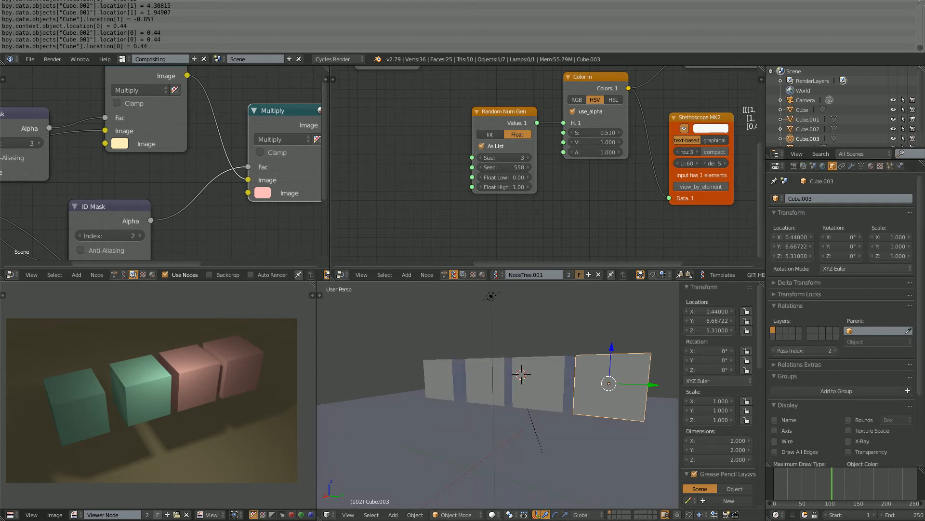
pyautogui.rightClick(440, 380)
pyautogui.moveTo(442, 386); pyautogui.dragTo(446, 376, button='middle')
pyautogui.rightClick(491, 379)
pyautogui.rightClick(441, 380)
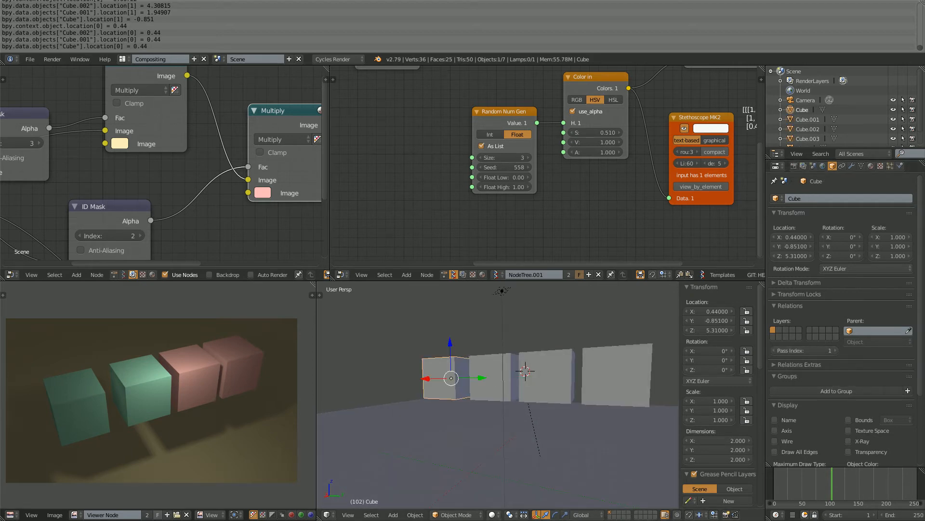
pyautogui.rightClick(490, 379)
pyautogui.rightClick(441, 380)
pyautogui.rightClick(491, 379)
pyautogui.rightClick(544, 379)
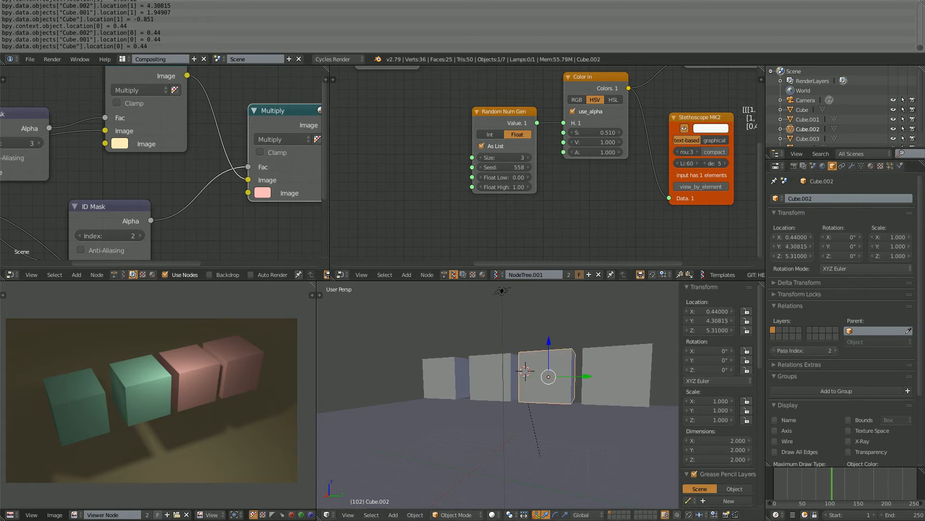
pyautogui.rightClick(612, 380)
pyautogui.rightClick(545, 379)
pyautogui.rightClick(612, 380)
pyautogui.moveTo(612, 381); pyautogui.dragTo(614, 386, button='middle')
# - Select all four cubes and raise their pass indexes together, to 184 for Cube and Cube.001 and 185 for Cube.002 and Cube.003
pyautogui.rightClick(440, 380)
pyautogui.keyDown('shift'); pyautogui.rightClick(491, 380); pyautogui.keyUp('shift')
pyautogui.keyDown('shift'); pyautogui.rightClick(545, 380); pyautogui.keyUp('shift')
pyautogui.keyDown('shift'); pyautogui.rightClick(612, 380); pyautogui.keyUp('shift')
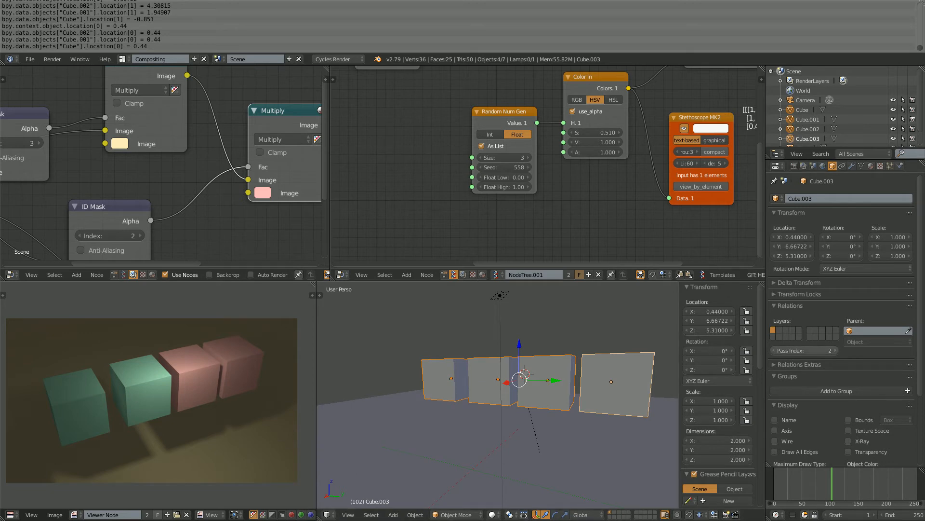
pyautogui.keyDown('alt'); pyautogui.moveTo(805, 351); pyautogui.dragTo(825, 350); pyautogui.keyUp('alt')
# - Check the pass index of each cube after the shared edit by selecting the cubes individually
pyautogui.rightClick(612, 381)
pyautogui.rightClick(548, 380)
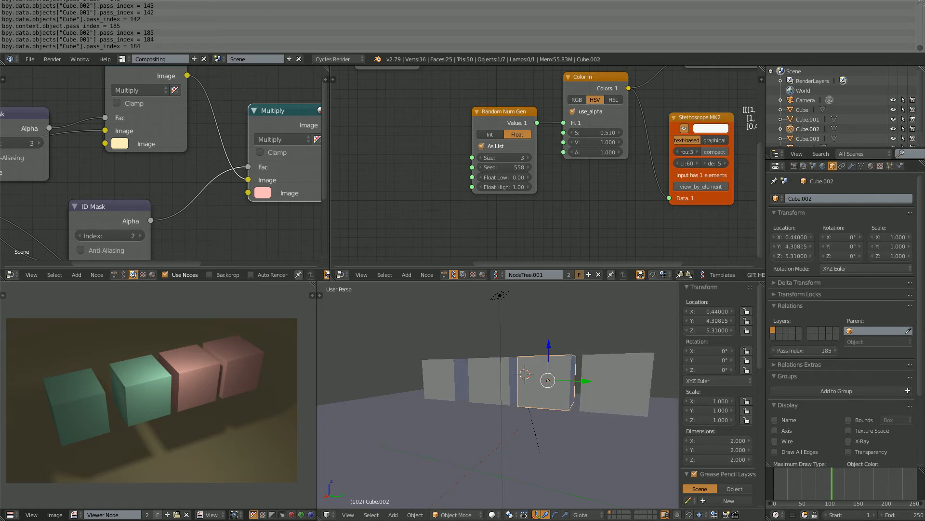
pyautogui.rightClick(489, 381)
pyautogui.rightClick(438, 381)
pyautogui.rightClick(489, 381)
pyautogui.rightClick(548, 381)
pyautogui.rightClick(617, 381)
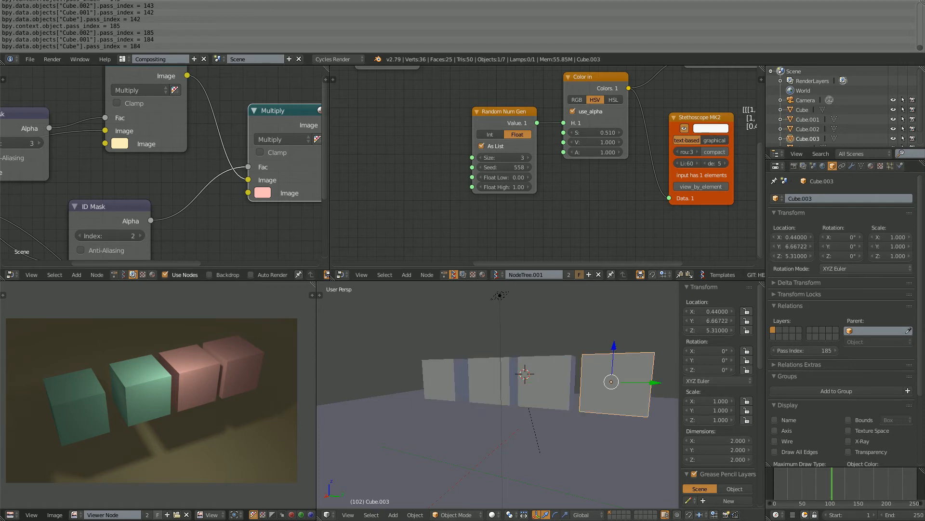
pyautogui.rightClick(547, 380)
pyautogui.moveTo(547, 381)
pyautogui.mouseDown(button='middle')
pyautogui.moveTo(544, 389)
pyautogui.moveTo(539, 380)
pyautogui.mouseUp(button='middle')
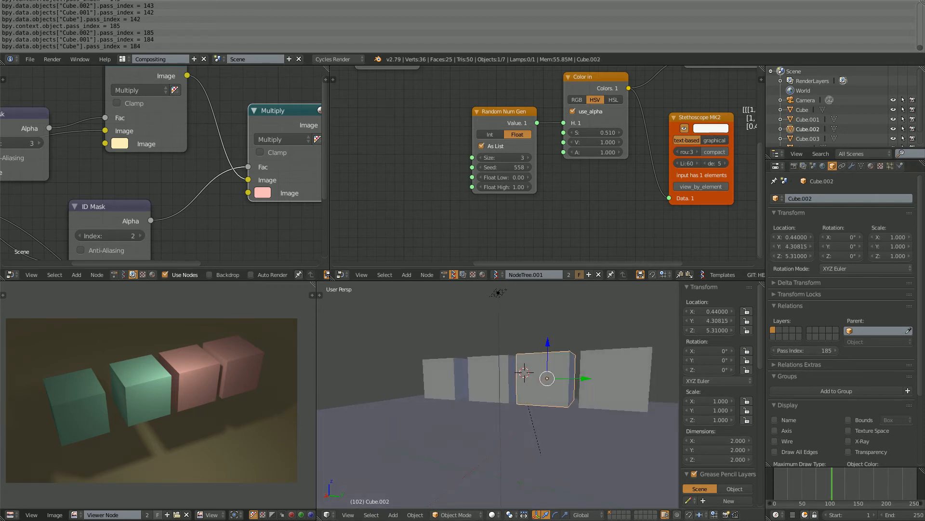
# - Select all four cubes with Cube.003 active and set the pass index to 777
pyautogui.rightClick(444, 378)
pyautogui.keyDown('shift'); pyautogui.rightClick(487, 379); pyautogui.keyUp('shift')
pyautogui.keyDown('shift'); pyautogui.rightClick(543, 378); pyautogui.keyUp('shift')
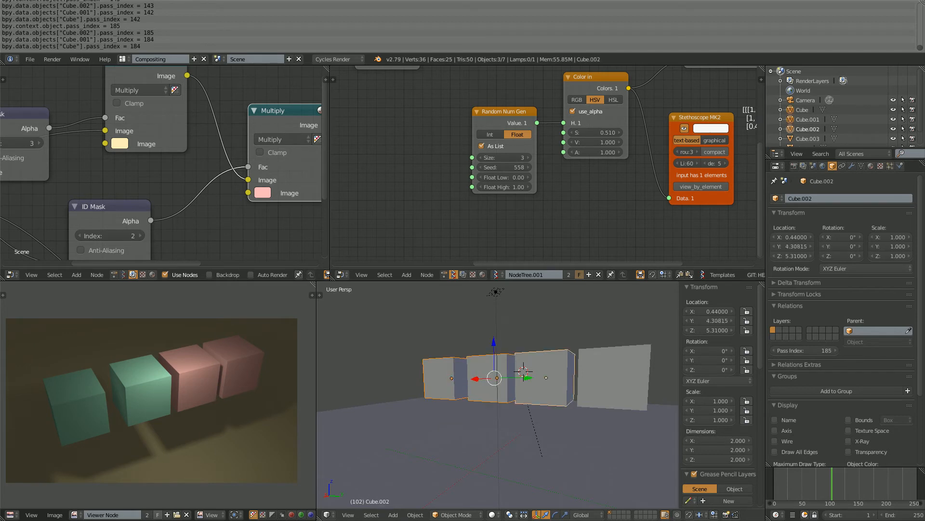
pyautogui.keyDown('shift'); pyautogui.rightClick(614, 379); pyautogui.keyUp('shift')
pyautogui.moveTo(615, 379); pyautogui.dragTo(549, 386, button='middle')
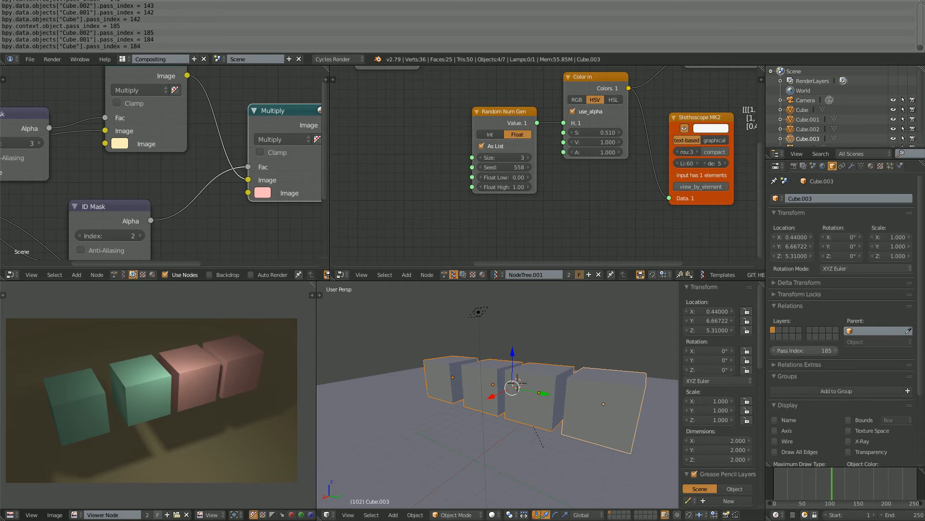
pyautogui.click(804, 351)
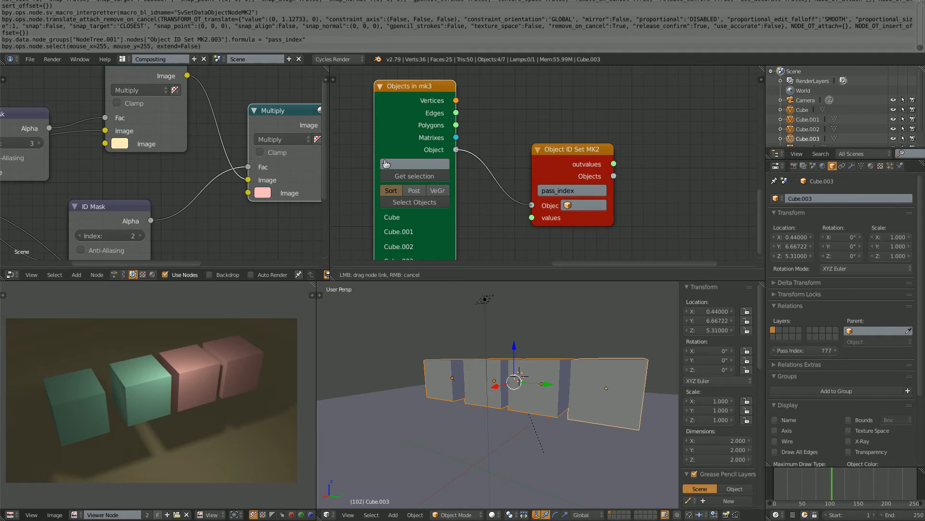
# - Add an Integer node, connect it to the values input of Object ID Set MK2, and set it to 53
pyautogui.moveTo(382, 172); pyautogui.dragTo(378, 144)
pyautogui.hotkey('alt', 'space')
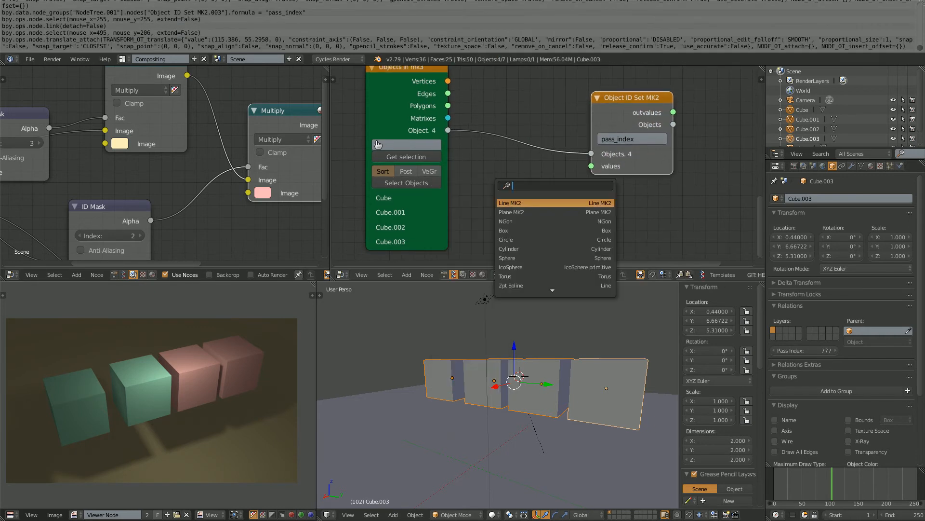
pyautogui.write('int')
pyautogui.press('Down')
pyautogui.press('Down')
pyautogui.press('Down')
pyautogui.press('Down')
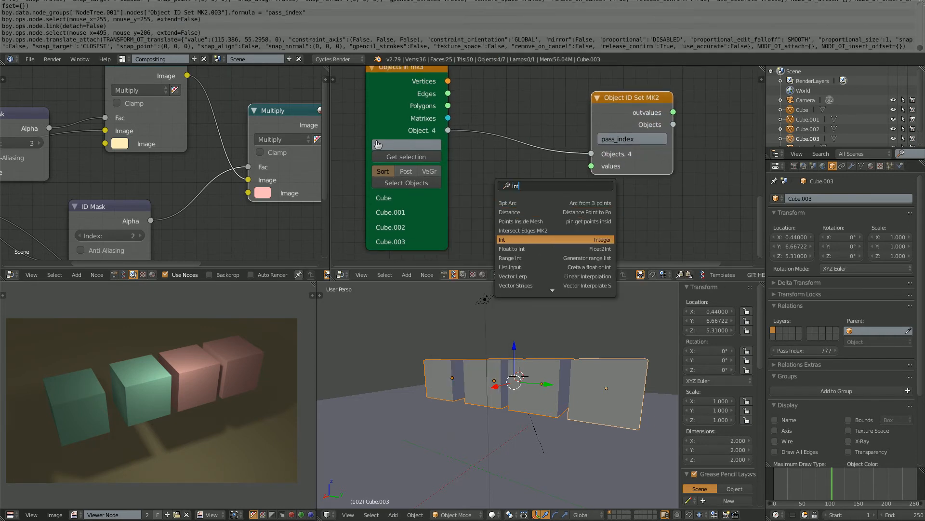
pyautogui.press('Return')
pyautogui.click(484, 181)
pyautogui.moveTo(565, 202); pyautogui.dragTo(592, 166)
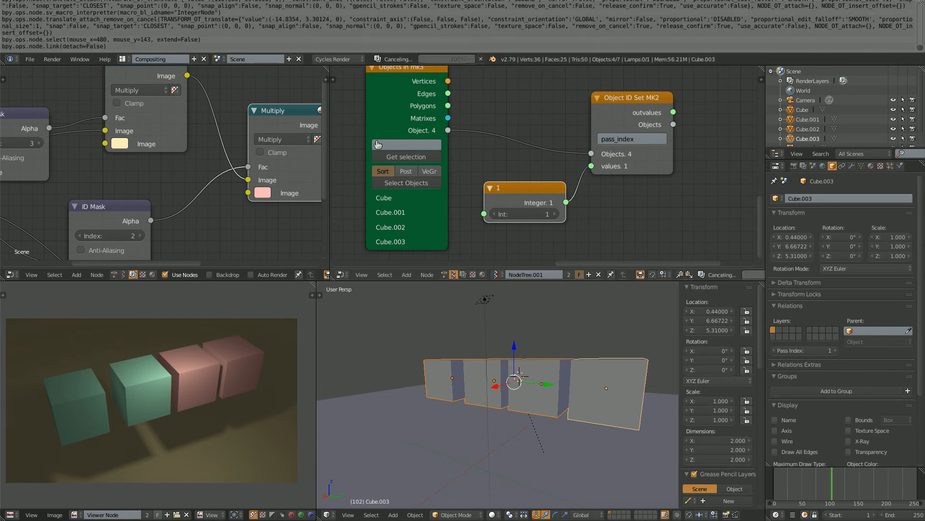
pyautogui.moveTo(525, 214); pyautogui.dragTo(546, 214)
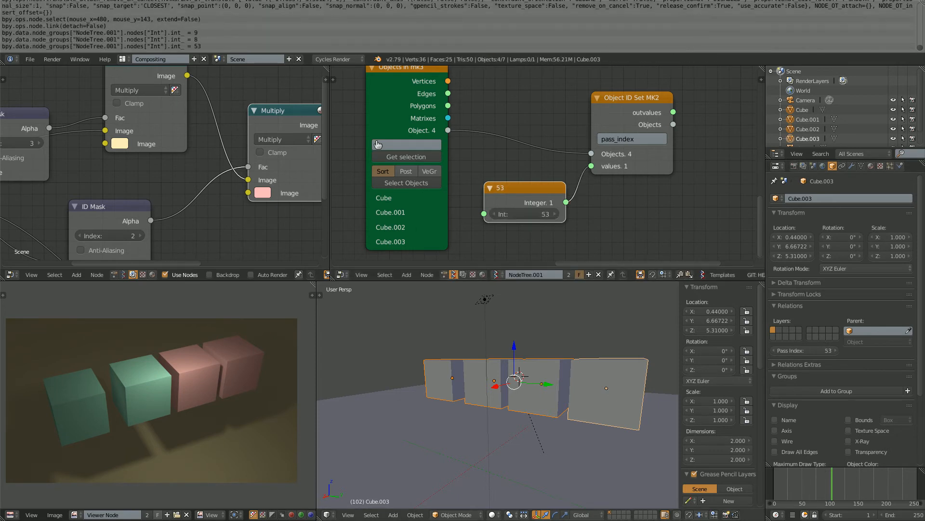
# - Move the Object ID Set MK2 node aside, delete the Integer node and add a Random Num Gen node in its place
pyautogui.moveTo(648, 118); pyautogui.dragTo(713, 116)
pyautogui.moveTo(569, 203); pyautogui.dragTo(578, 152, button='middle')
pyautogui.moveTo(514, 151); pyautogui.dragTo(527, 147)
pyautogui.press('x')
pyautogui.hotkey('alt', 'space')
pyautogui.write('random n')
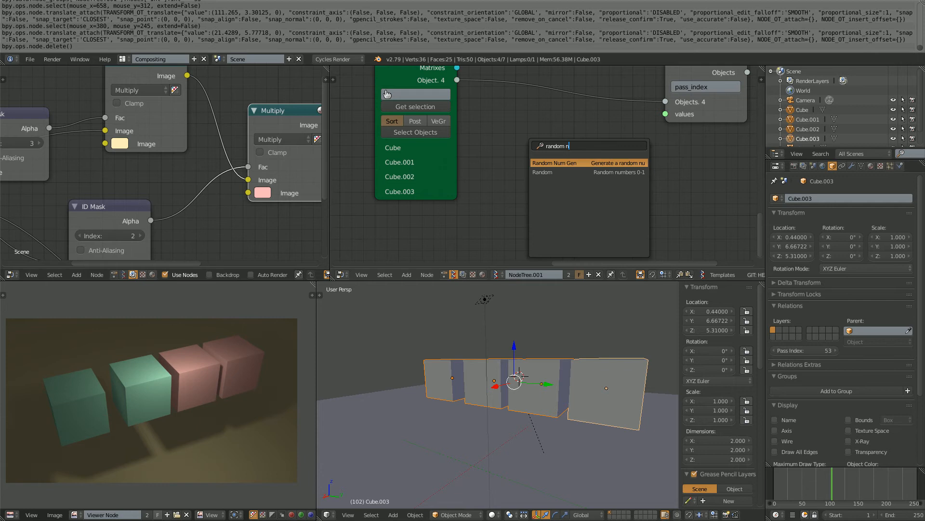
pyautogui.hotkey('ctrl', 'a')
pyautogui.write('random n')
pyautogui.press('Return')
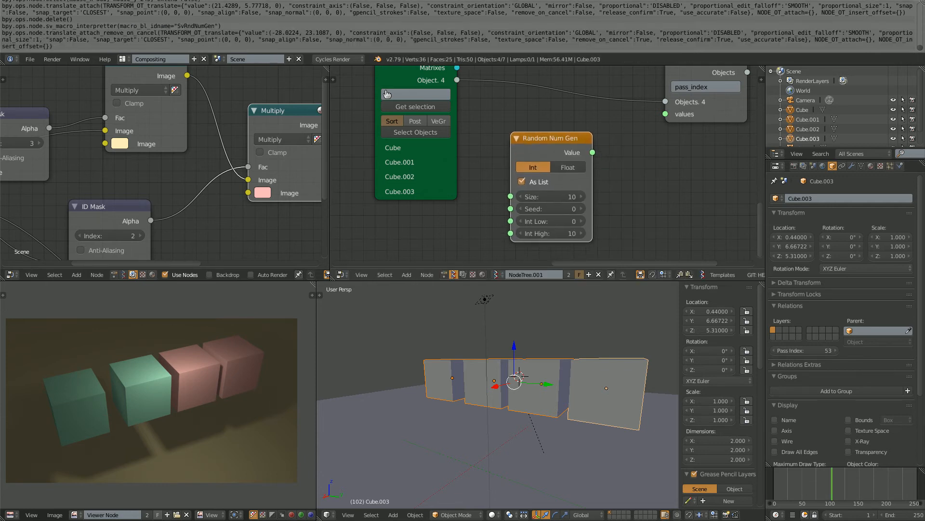
# - Feed the Random Num Gen value into the Object ID Set values input, with size 4 and seed 41
pyautogui.moveTo(589, 153); pyautogui.dragTo(665, 114)
pyautogui.click(551, 196)
pyautogui.write('4')
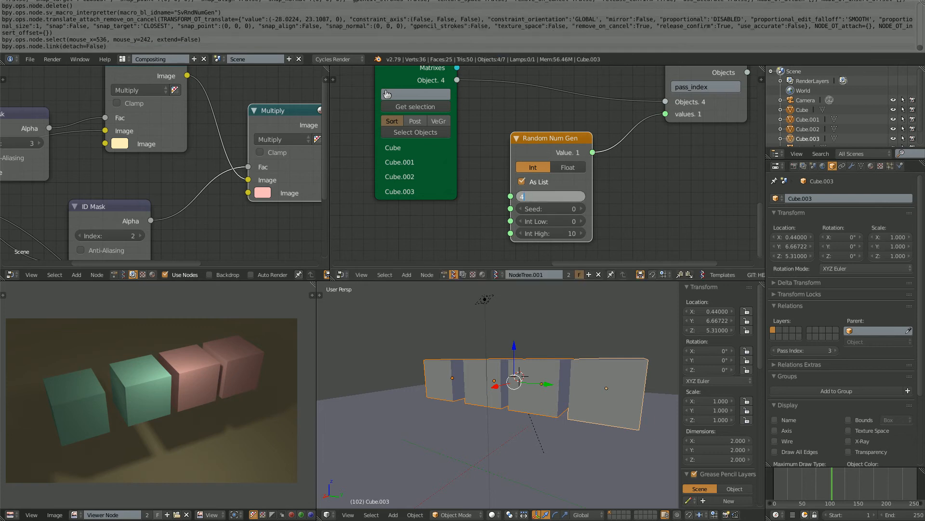
pyautogui.press('Return')
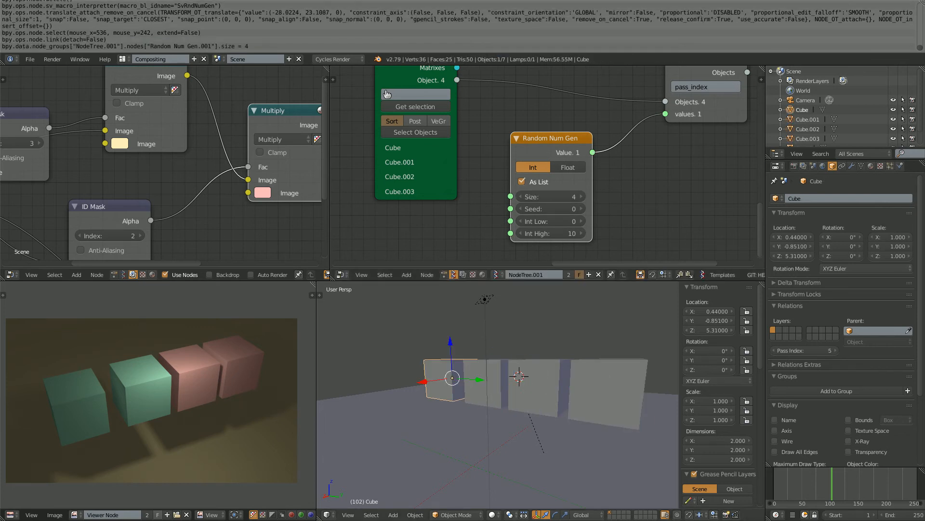
pyautogui.moveTo(542, 209); pyautogui.dragTo(563, 209)
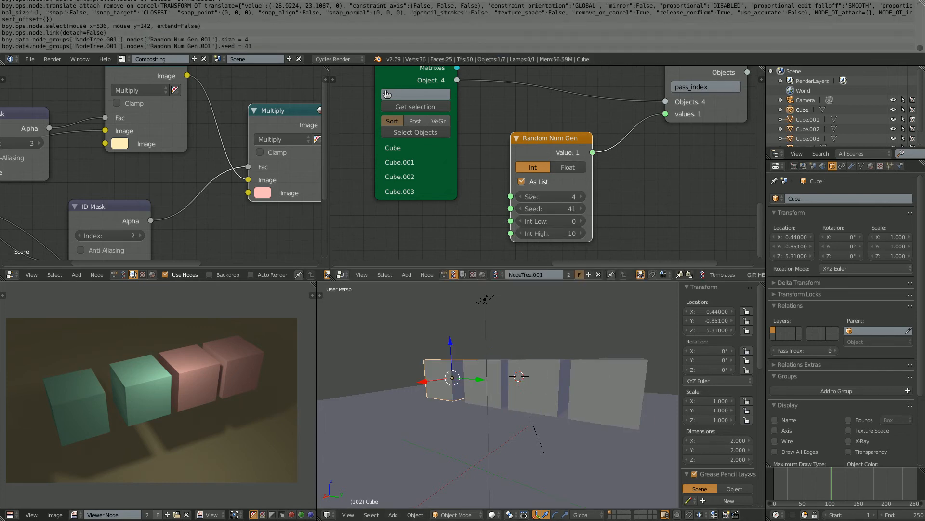
# - Insert a List Join node with join level 2 between the Objects in node's object output and Object ID Set MK2
pyautogui.moveTo(557, 147); pyautogui.dragTo(540, 148)
pyautogui.moveTo(540, 148); pyautogui.dragTo(530, 157, button='middle')
pyautogui.moveTo(574, 120); pyautogui.dragTo(550, 136, button='middle')
pyautogui.hotkey('alt', 'space')
pyautogui.write('list j')
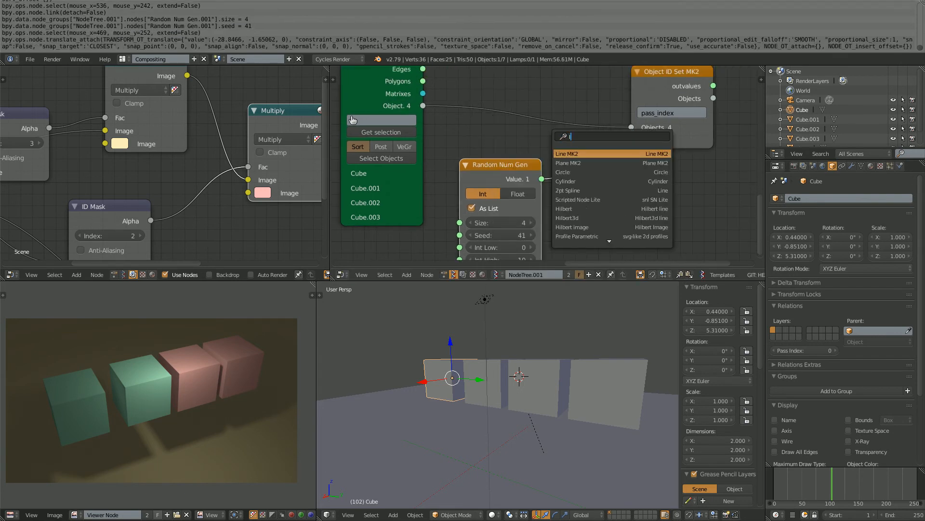
pyautogui.press('Return')
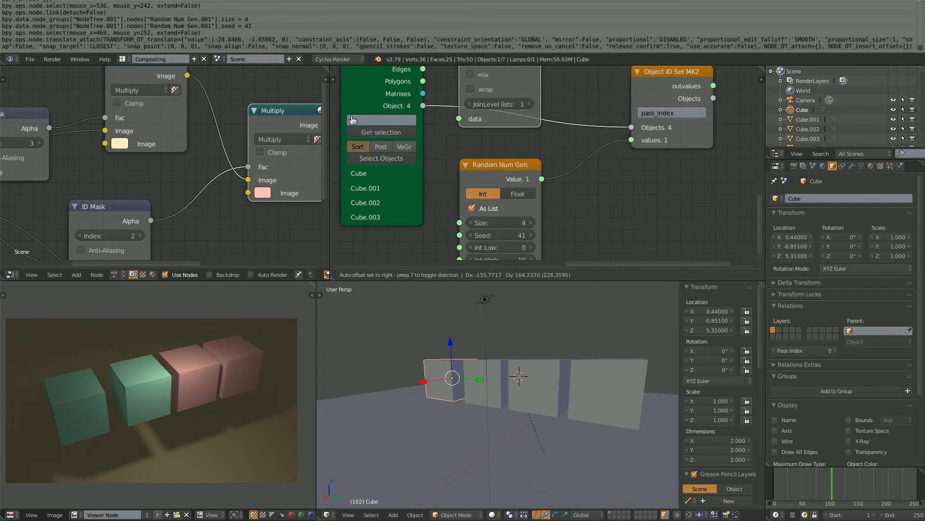
pyautogui.click(471, 66)
pyautogui.click(540, 118)
pyautogui.moveTo(541, 118); pyautogui.dragTo(544, 124, button='middle')
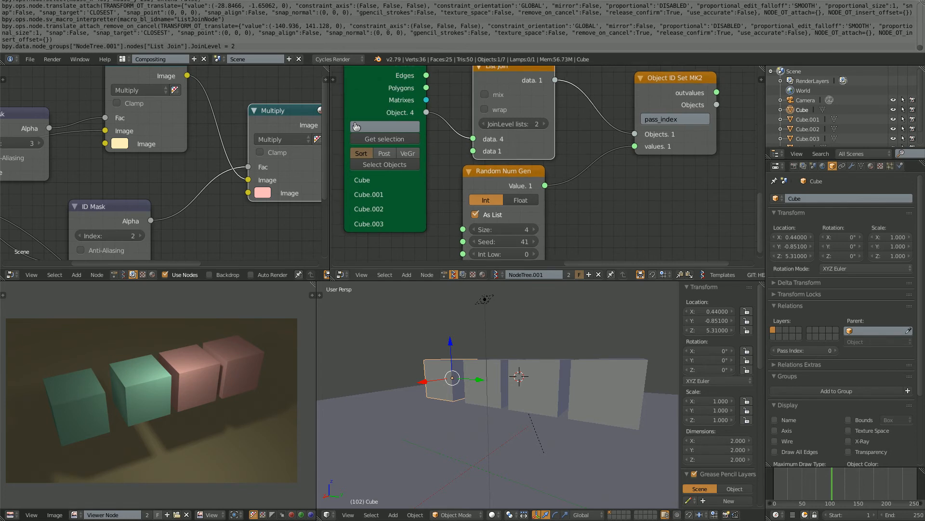
# - Set the random seed to 55 and attach a Stethoscope MK2 node to the Random Num Gen output
pyautogui.moveTo(504, 242); pyautogui.dragTo(512, 242)
pyautogui.moveTo(613, 195); pyautogui.dragTo(585, 128, button='middle')
pyautogui.hotkey('shift', 'a')
pyautogui.click(600, 180)
pyautogui.write('ste')
pyautogui.press('Return')
pyautogui.click(608, 163)
pyautogui.moveTo(510, 137); pyautogui.dragTo(597, 244)
pyautogui.moveTo(597, 245); pyautogui.dragTo(571, 259, button='middle')
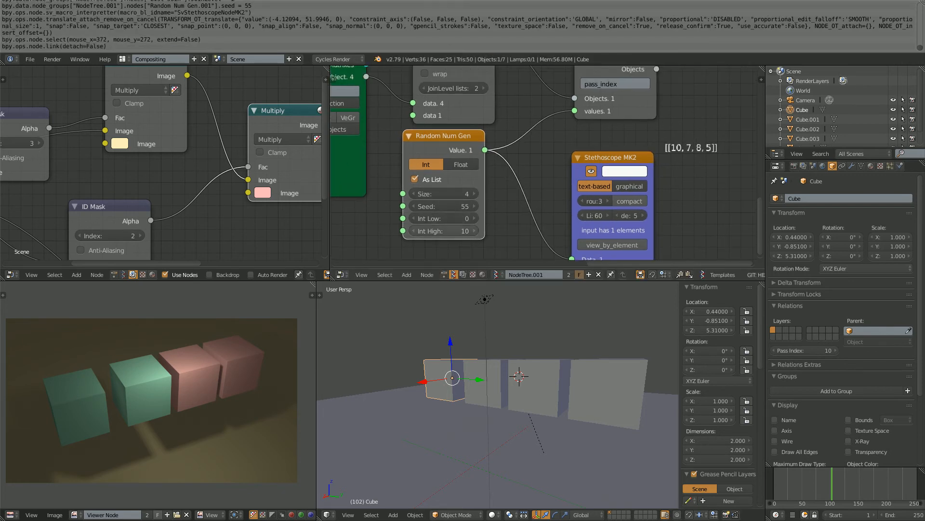
# - Set the Random Num Gen's Int High to 57 and reposition the node below List Join
pyautogui.moveTo(444, 231); pyautogui.dragTo(465, 231)
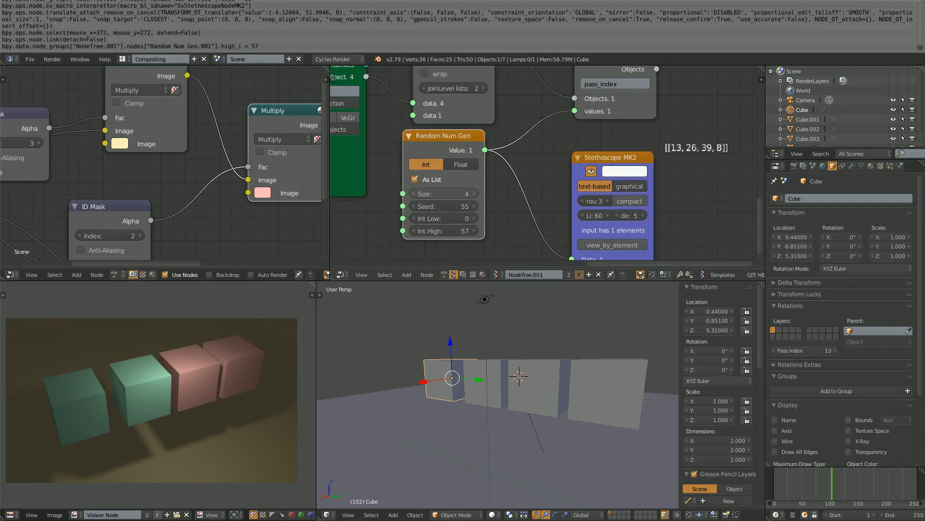
pyautogui.moveTo(523, 193); pyautogui.dragTo(538, 225, button='middle')
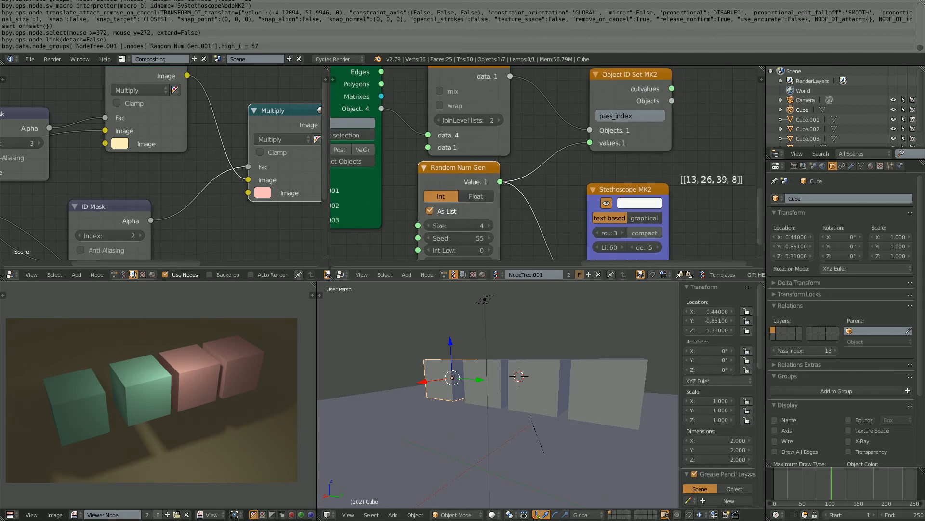
pyautogui.moveTo(483, 172); pyautogui.dragTo(493, 182)
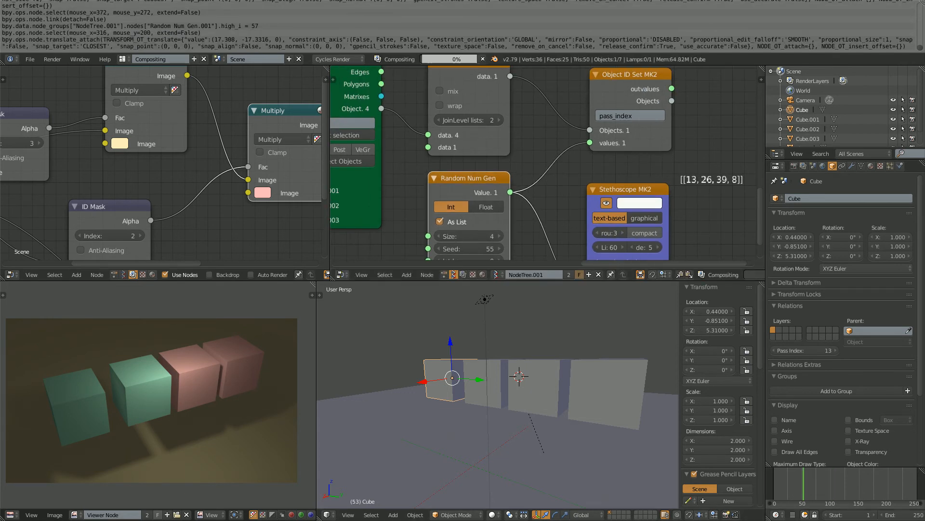
# - Select the cubes one at a time to compare their pass indexes with the Stethoscope list
pyautogui.rightClick(608, 390)
pyautogui.rightClick(536, 386)
pyautogui.rightClick(441, 380)
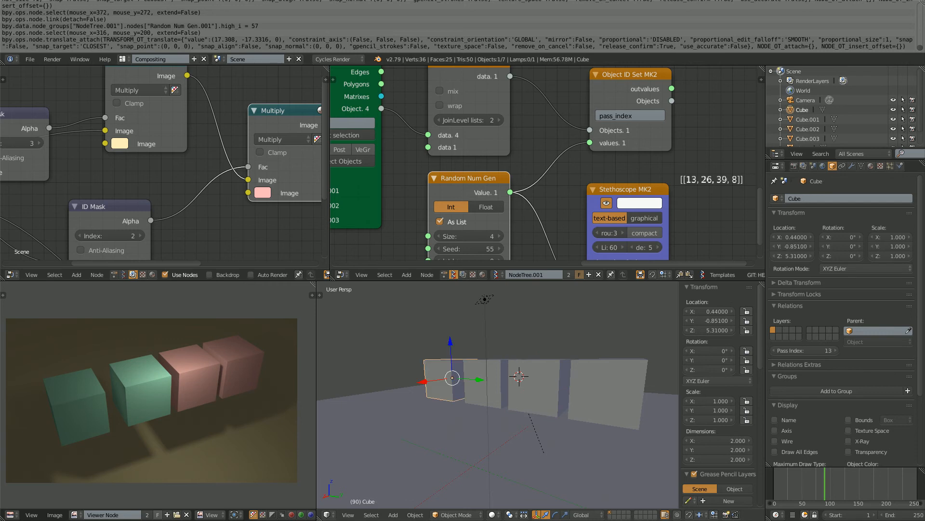
pyautogui.rightClick(484, 383)
pyautogui.rightClick(536, 386)
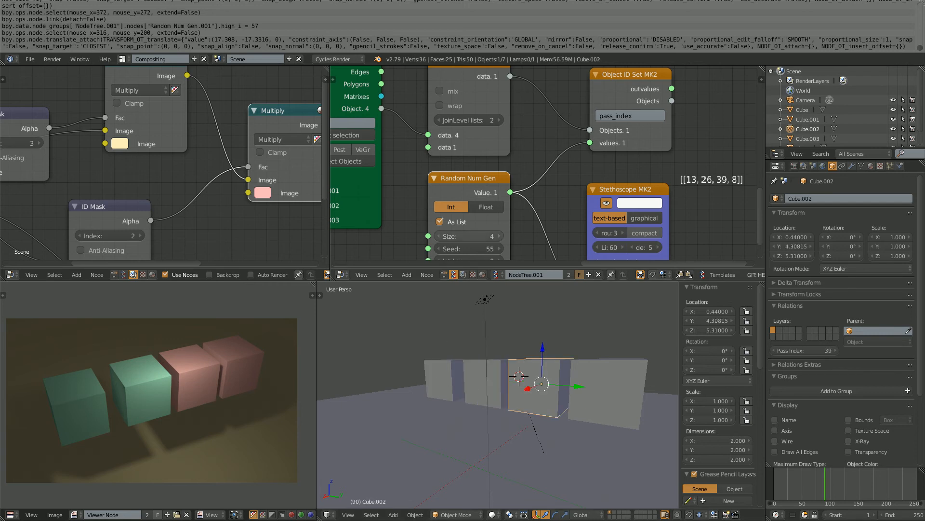
# - Set the random seed to 80 and check the new pass index on each cube
pyautogui.moveTo(468, 249); pyautogui.dragTo(499, 249)
pyautogui.rightClick(609, 390)
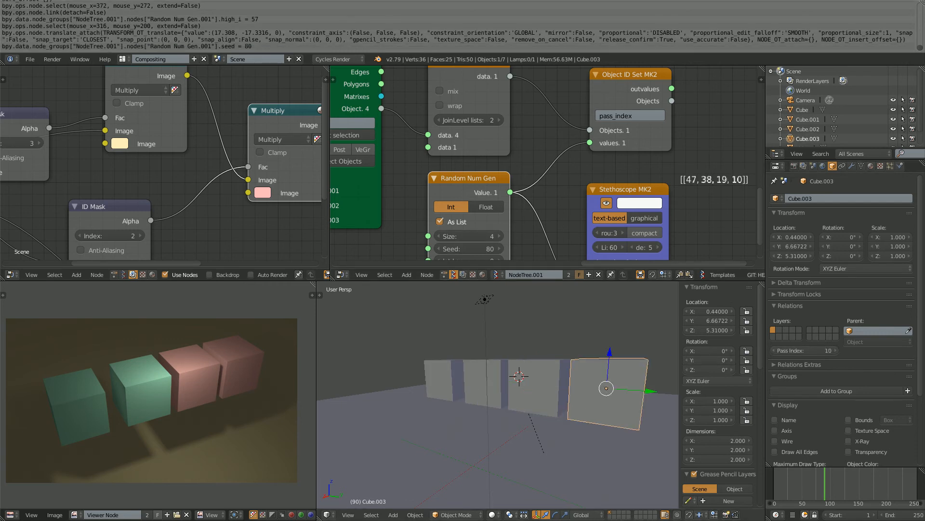
pyautogui.rightClick(536, 386)
pyautogui.rightClick(483, 384)
pyautogui.rightClick(440, 381)
# - Play the animation briefly and stop it at frame 94
pyautogui.moveTo(441, 381); pyautogui.dragTo(463, 402, button='middle')
pyautogui.hotkey('alt', 'a')
pyautogui.hotkey('alt', 'a')
pyautogui.hotkey('alt', 'shift', 'a')
pyautogui.hotkey('alt', 'shift', 'a')
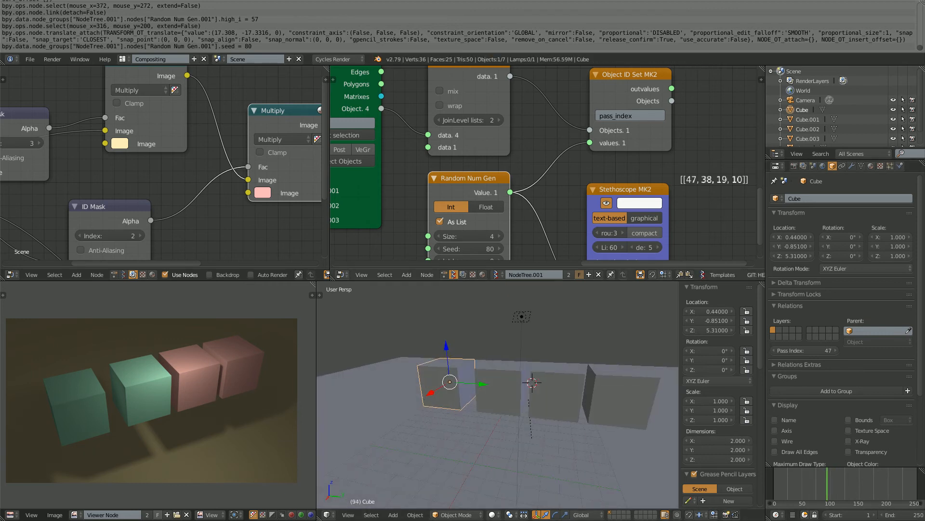
# - Examine the pass index node group beside the random colour group, and check the pass indexes of Cube.001 through Cube.003
pyautogui.scroll(-2, 369, 132)
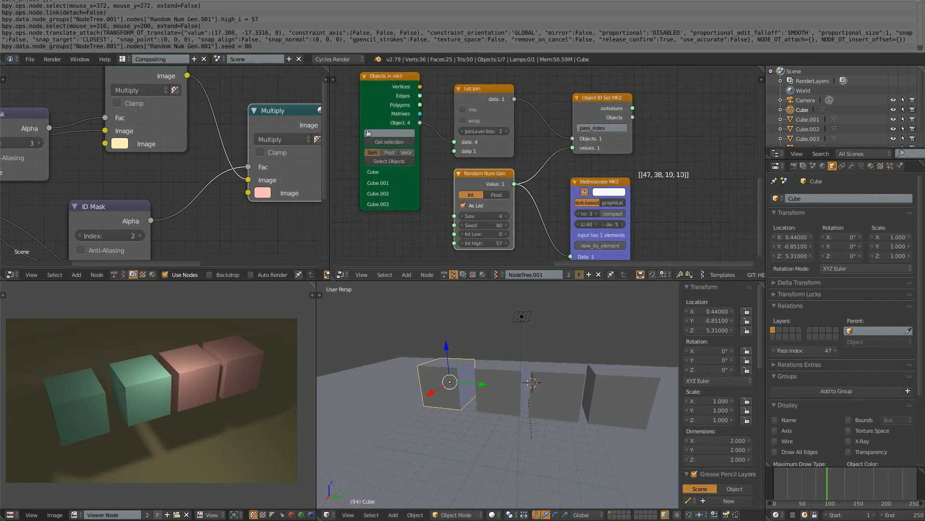
pyautogui.scroll(-3, 369, 132)
pyautogui.moveTo(407, 140); pyautogui.dragTo(465, 228, button='middle')
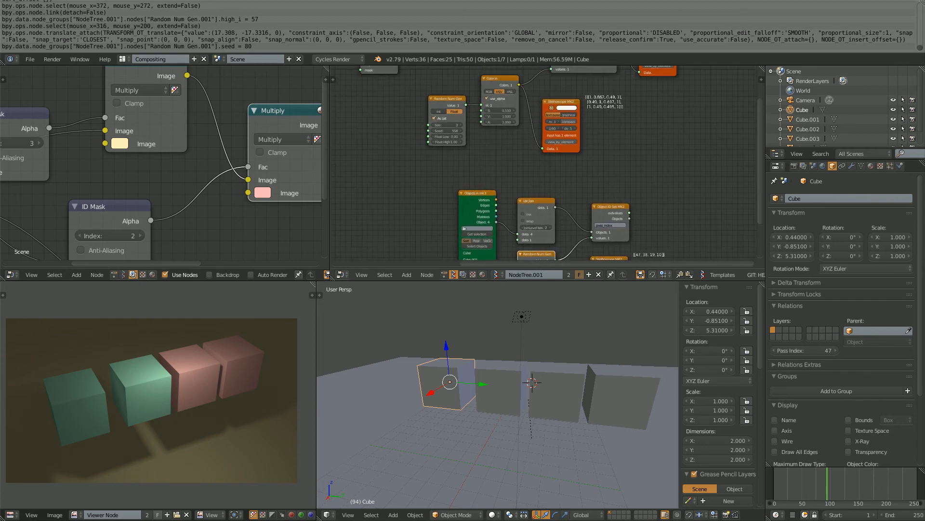
pyautogui.scroll(1, 545, 166)
pyautogui.moveTo(545, 207); pyautogui.dragTo(482, 127, button='middle')
pyautogui.scroll(2, 482, 127)
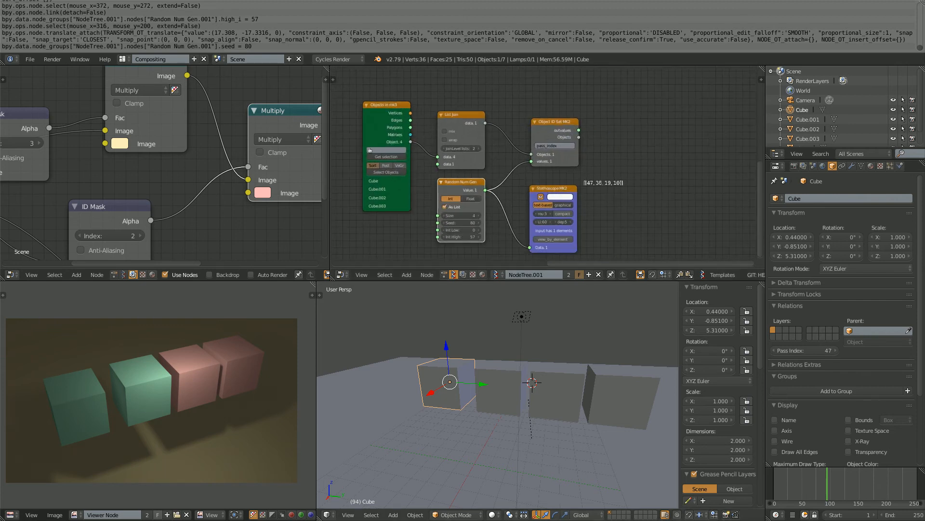
pyautogui.moveTo(501, 400)
pyautogui.mouseDown(button='middle')
pyautogui.moveTo(489, 419)
pyautogui.moveTo(491, 403)
pyautogui.mouseUp(button='middle')
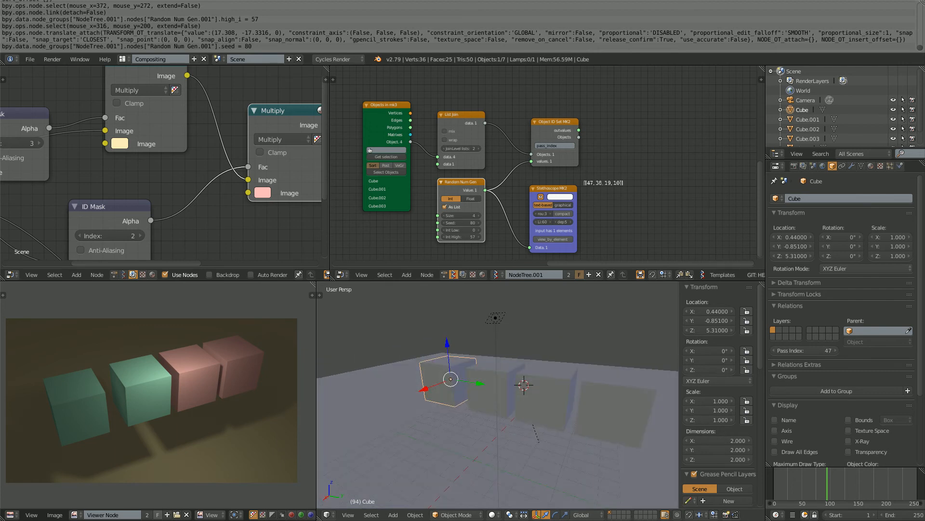
pyautogui.rightClick(490, 392)
pyautogui.rightClick(545, 396)
pyautogui.rightClick(613, 409)
# - Expand the Sverchok node editor over the compositor area and bring the pass index node group into view
pyautogui.scroll(1, 612, 405)
pyautogui.moveTo(540, 164); pyautogui.dragTo(695, 258, button='middle')
pyautogui.scroll(2, 548, 165)
pyautogui.scroll(-6, 571, 146)
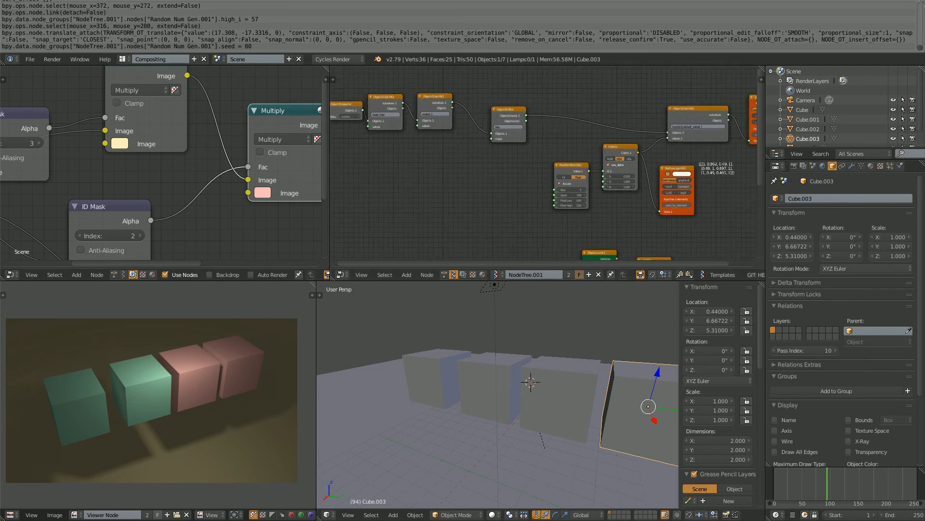
pyautogui.moveTo(327, 68); pyautogui.dragTo(309, 140)
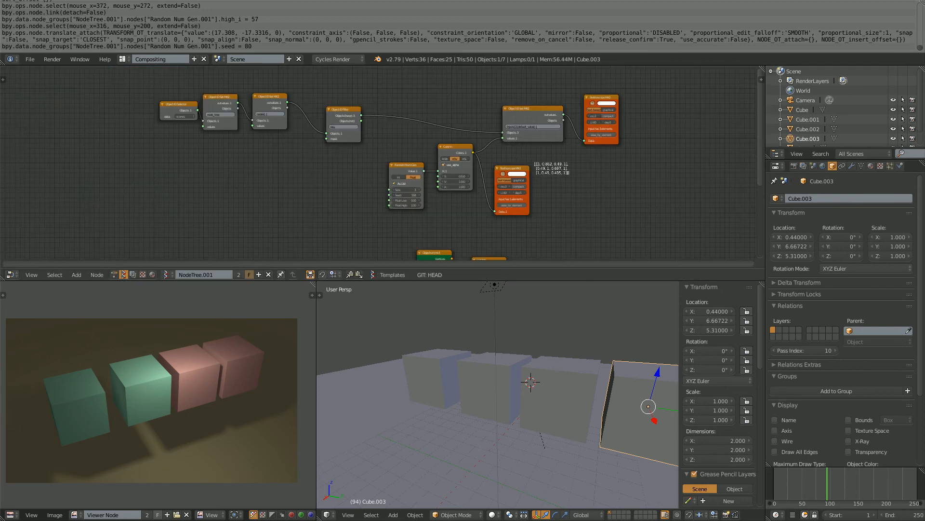
pyautogui.scroll(-1, 308, 140)
pyautogui.moveTo(308, 140); pyautogui.dragTo(256, 114, button='middle')
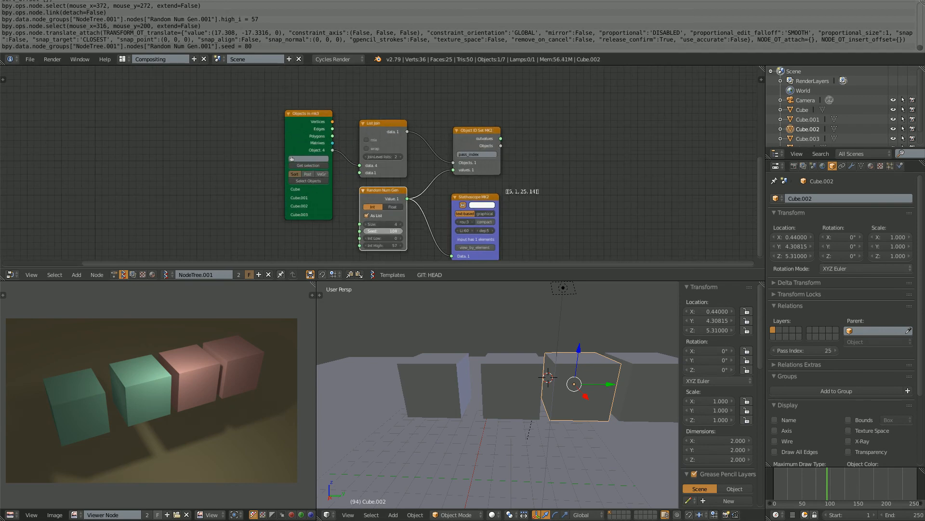
# - Vary the Random Num Gen seed through 230 and 306, ending at 378
pyautogui.moveTo(386, 231); pyautogui.dragTo(421, 230)
pyautogui.moveTo(391, 230); pyautogui.dragTo(430, 231)
pyautogui.moveTo(391, 230); pyautogui.dragTo(375, 174, button='middle')
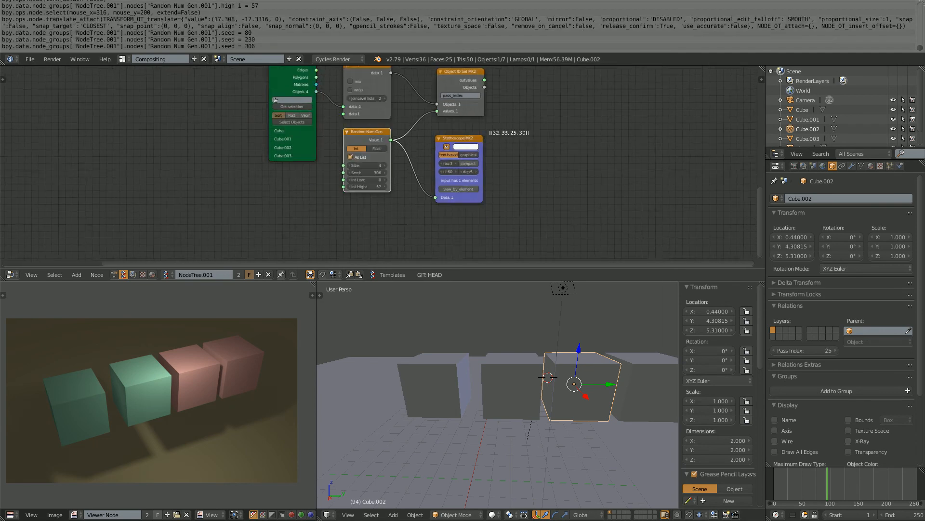
pyautogui.scroll(3, 375, 174)
pyautogui.moveTo(375, 177); pyautogui.dragTo(414, 177)
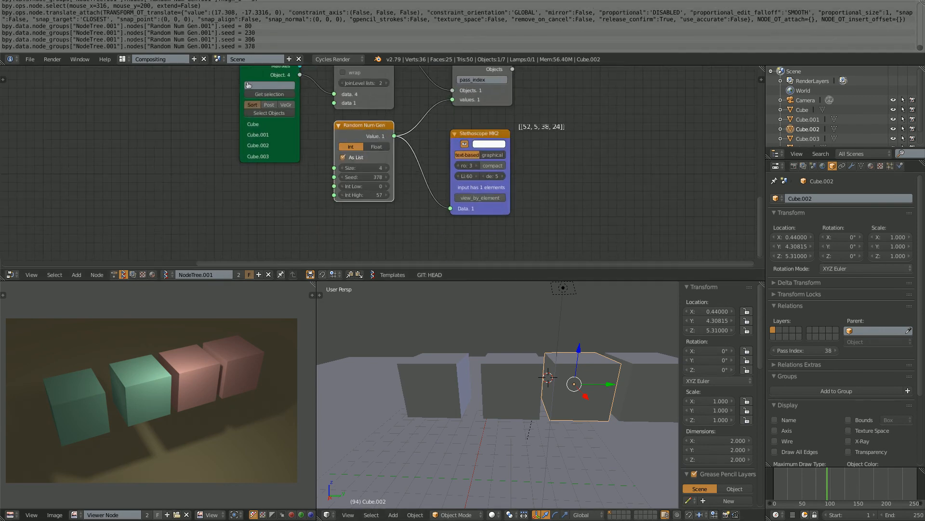
# - Widen the 3D view and show the scene's compositing node tree in the enlarged node editor
pyautogui.moveTo(317, 375); pyautogui.dragTo(290, 376)
pyautogui.moveTo(434, 386)
pyautogui.mouseDown(button='middle')
pyautogui.moveTo(419, 389)
pyautogui.moveTo(420, 380)
pyautogui.mouseUp(button='middle')
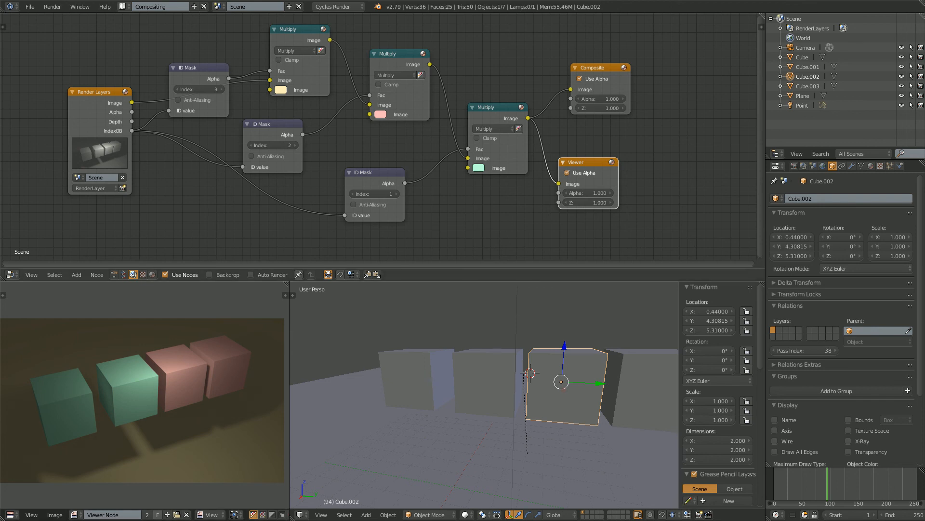
pyautogui.click(143, 275)
pyautogui.click(133, 274)
# - Review the ID Mask compositing tree and inspect the Viewer Node image full-screen
pyautogui.moveTo(366, 154); pyautogui.dragTo(387, 165, button='middle')
pyautogui.scroll(1, 378, 164)
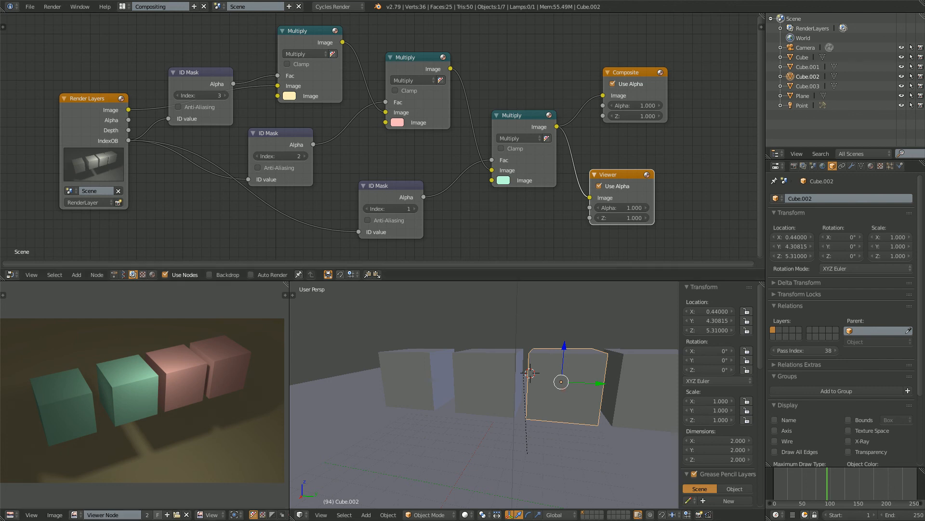
pyautogui.hotkey('ctrl', 'space')
pyautogui.scroll(5, 475, 262)
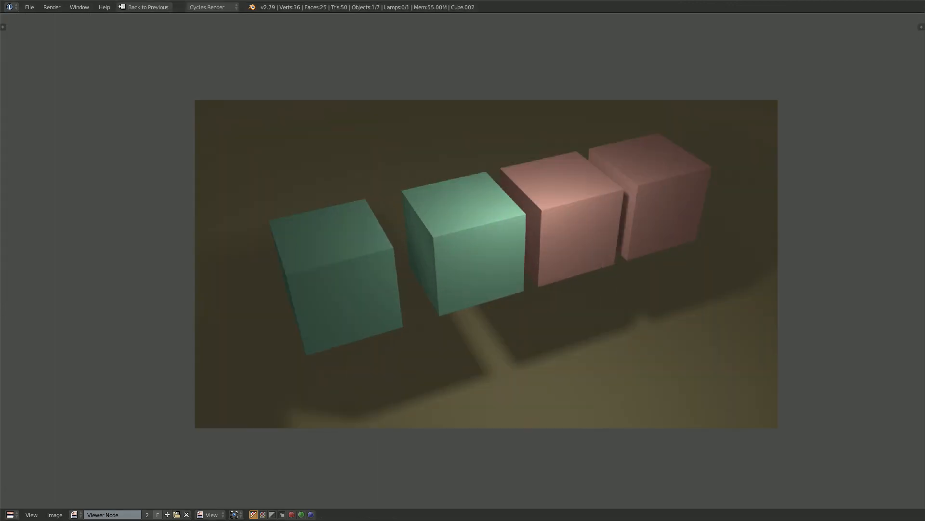
# - Examine the tinted cubes' edges up close in the full-screen Viewer Node image, and return to the compositing layout
pyautogui.scroll(6, 531, 169)
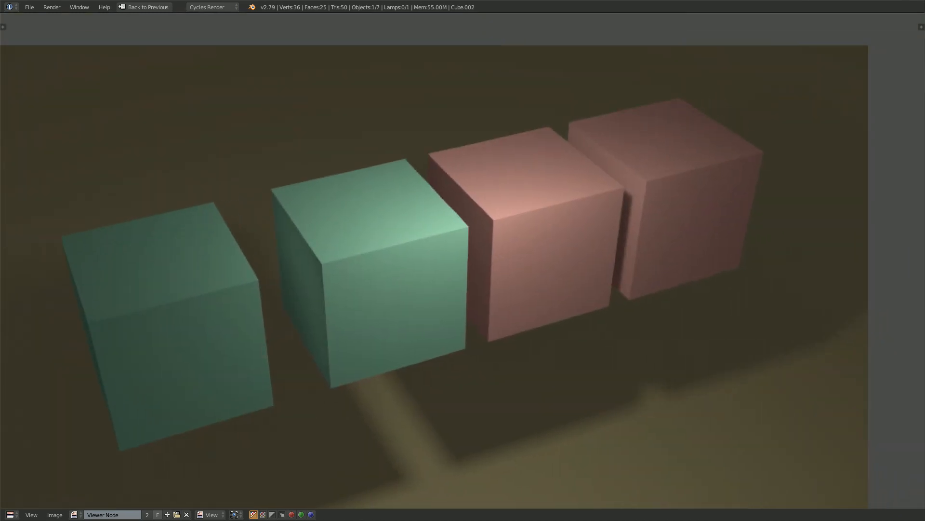
pyautogui.scroll(-2, 463, 260)
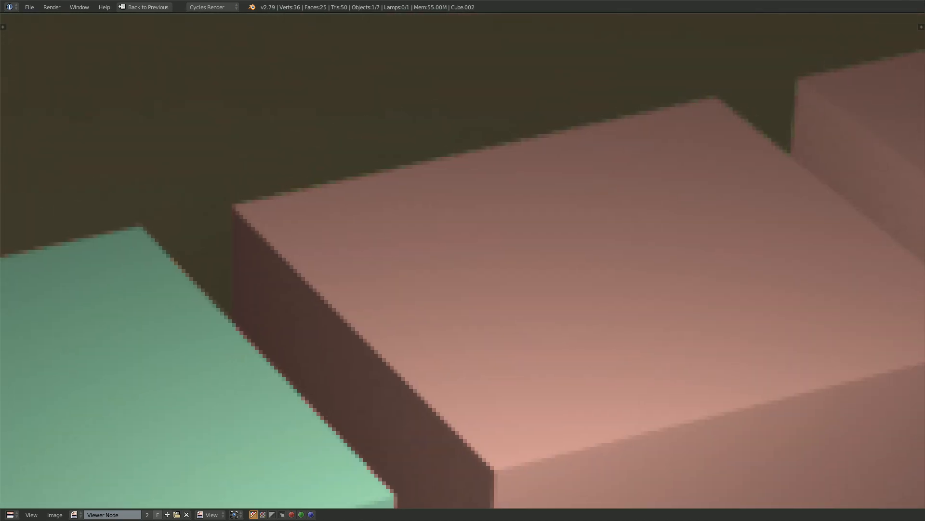
pyautogui.scroll(-3, 462, 261)
pyautogui.moveTo(530, 260); pyautogui.dragTo(376, 264, button='middle')
pyautogui.scroll(2, 463, 260)
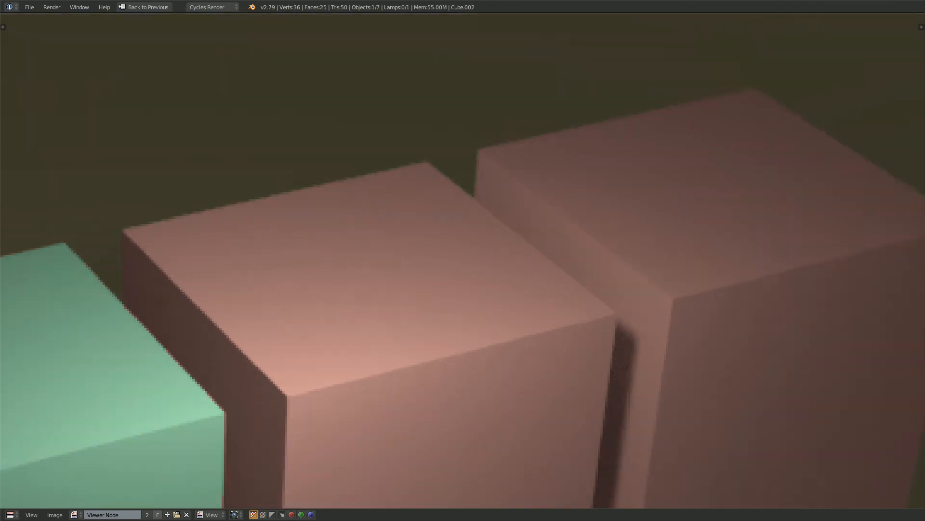
pyautogui.scroll(-2, 463, 260)
pyautogui.scroll(-2, 492, 144)
pyautogui.moveTo(463, 260); pyautogui.dragTo(485, 236, button='middle')
pyautogui.scroll(1, 463, 260)
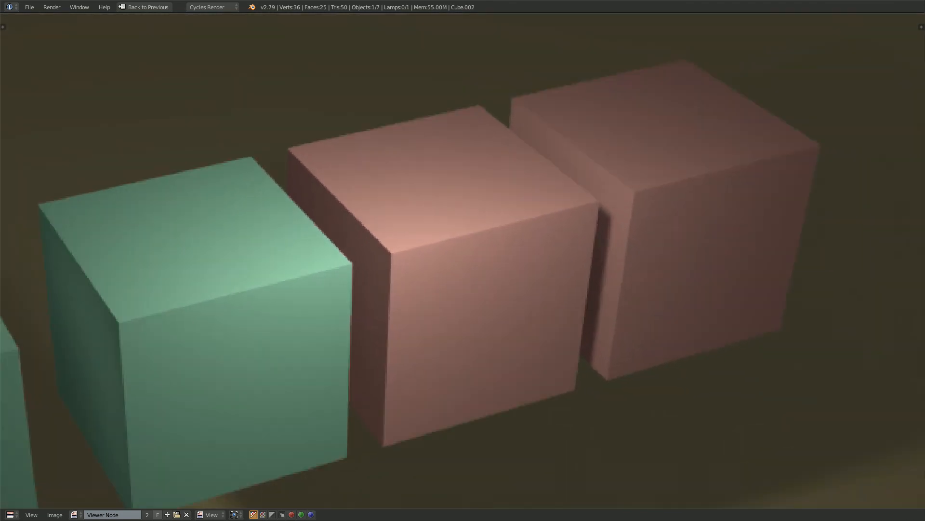
pyautogui.scroll(-1, 511, 203)
pyautogui.moveTo(511, 202); pyautogui.dragTo(525, 193, button='middle')
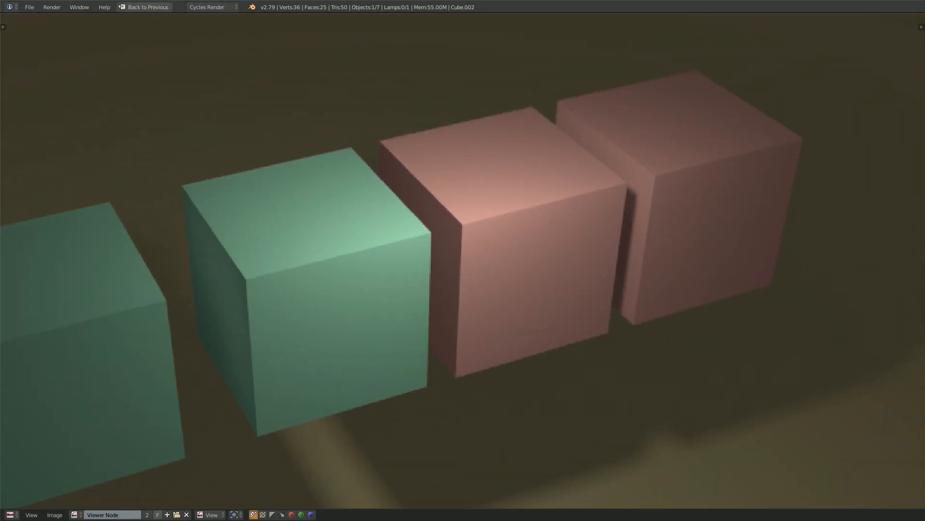
pyautogui.click(144, 7)
# - Enable Anti-Aliasing on the ID Mask nodes for indexes 2, 1 and 3
pyautogui.scroll(1, 435, 198)
pyautogui.click(263, 165)
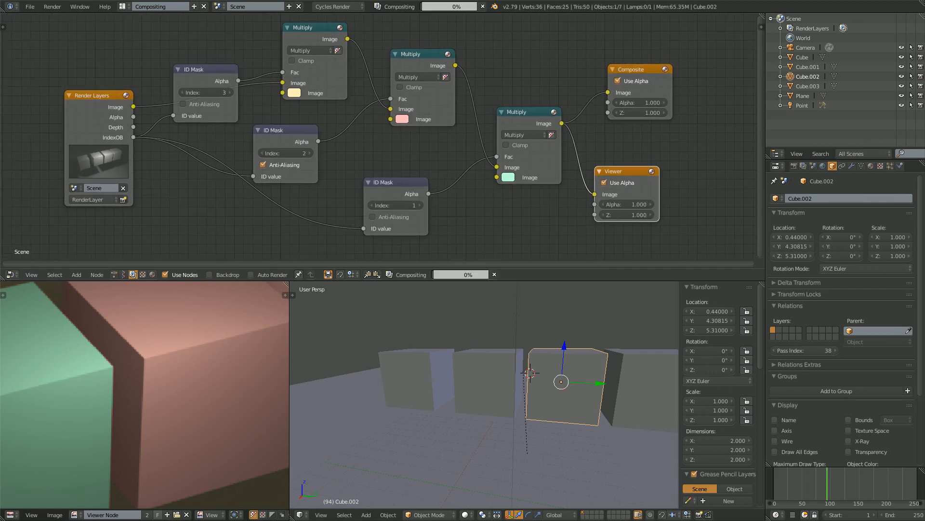
pyautogui.click(372, 217)
pyautogui.click(183, 104)
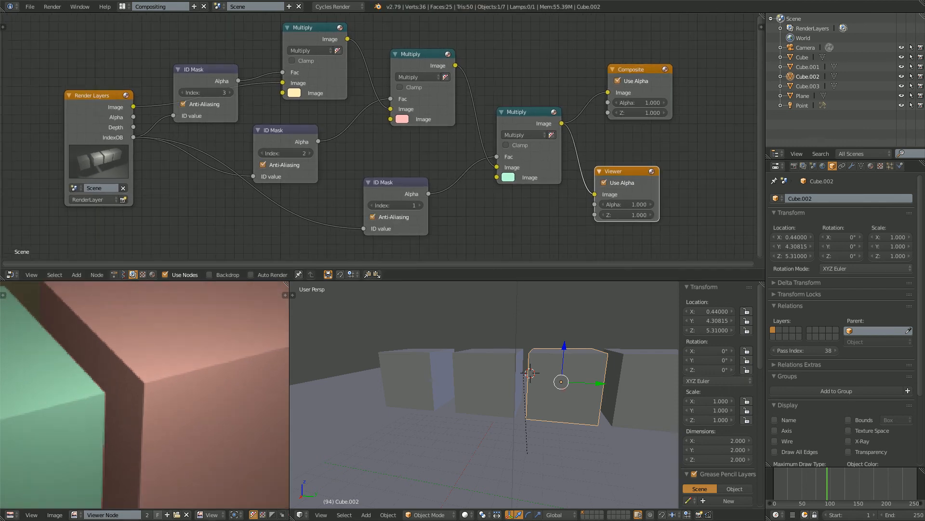
# - Disable Anti-Aliasing on all three ID Mask nodes again
pyautogui.click(183, 104)
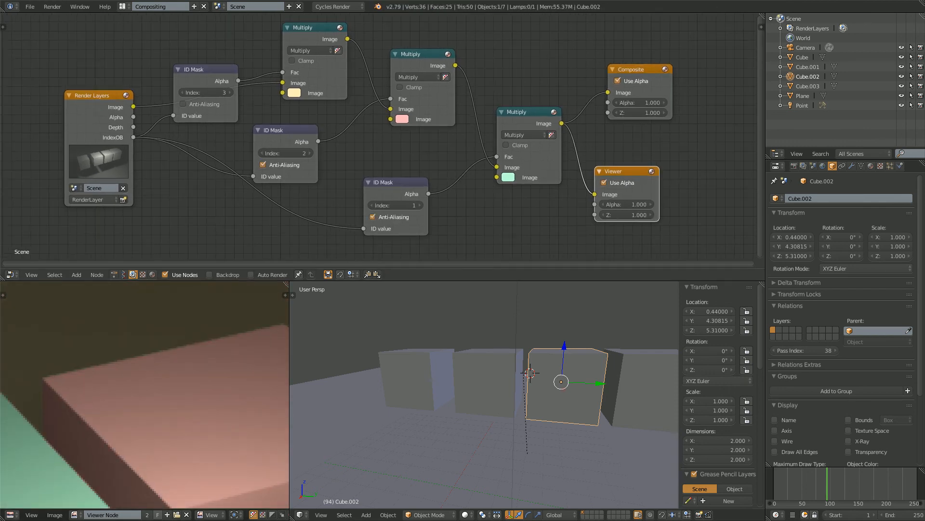
pyautogui.click(262, 165)
pyautogui.click(373, 216)
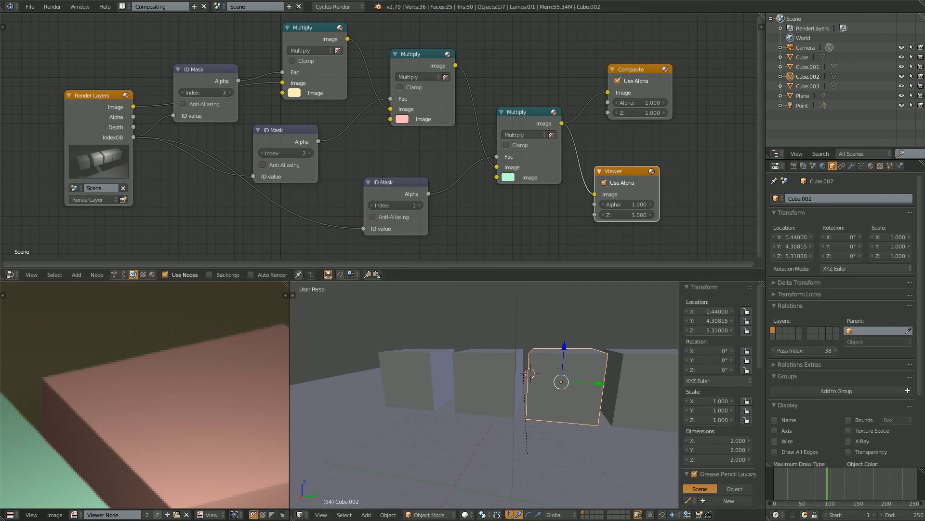
# - Select Cube.001 and then Cube to check their pass indexes, and compare the row of tinted cubes in the Viewer Node image
pyautogui.scroll(2, 205, 59)
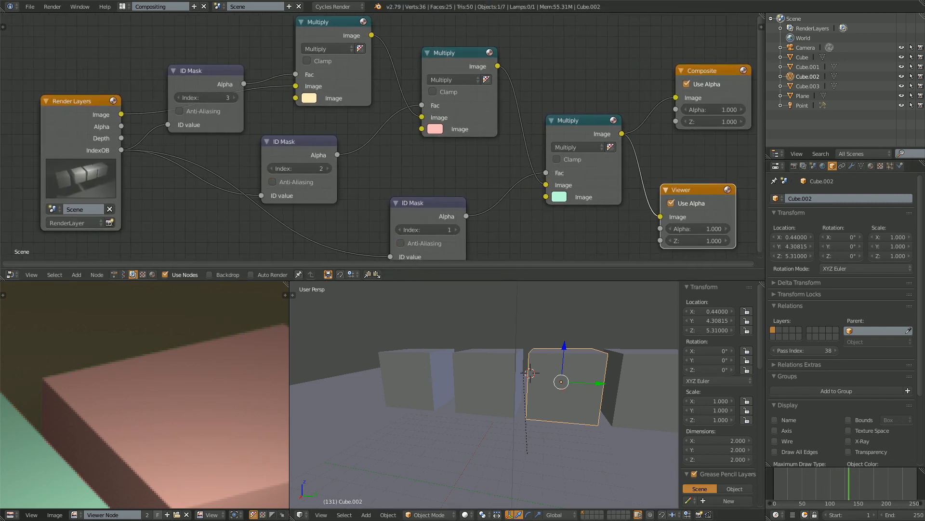
pyautogui.rightClick(488, 383)
pyautogui.moveTo(487, 386); pyautogui.dragTo(523, 392, button='middle')
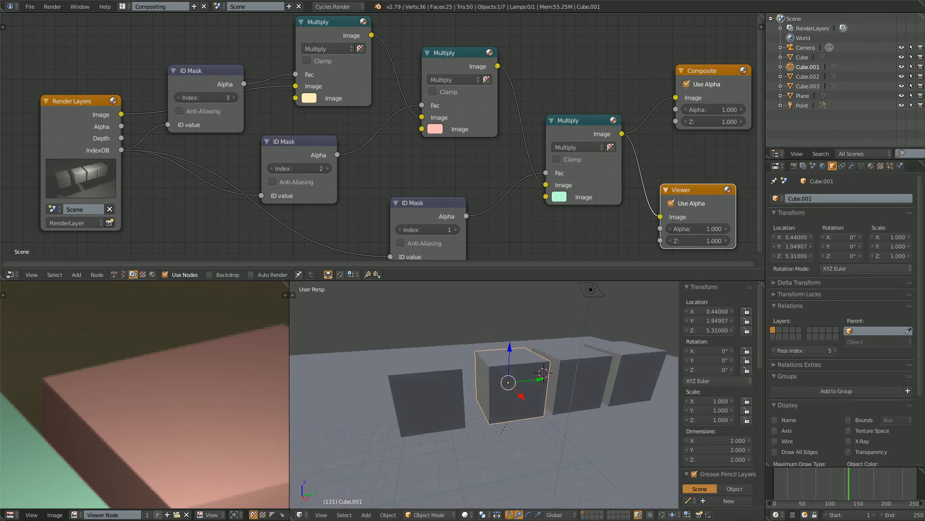
pyautogui.rightClick(430, 400)
pyautogui.moveTo(430, 400); pyautogui.dragTo(403, 392, button='middle')
pyautogui.scroll(-4, 424, 391)
pyautogui.scroll(-7, 154, 323)
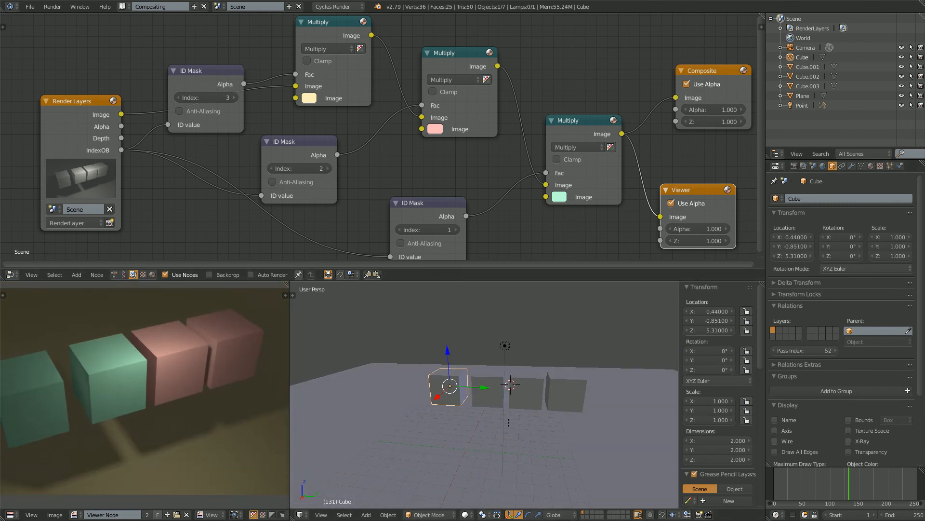
pyautogui.moveTo(154, 338); pyautogui.dragTo(164, 334, button='middle')
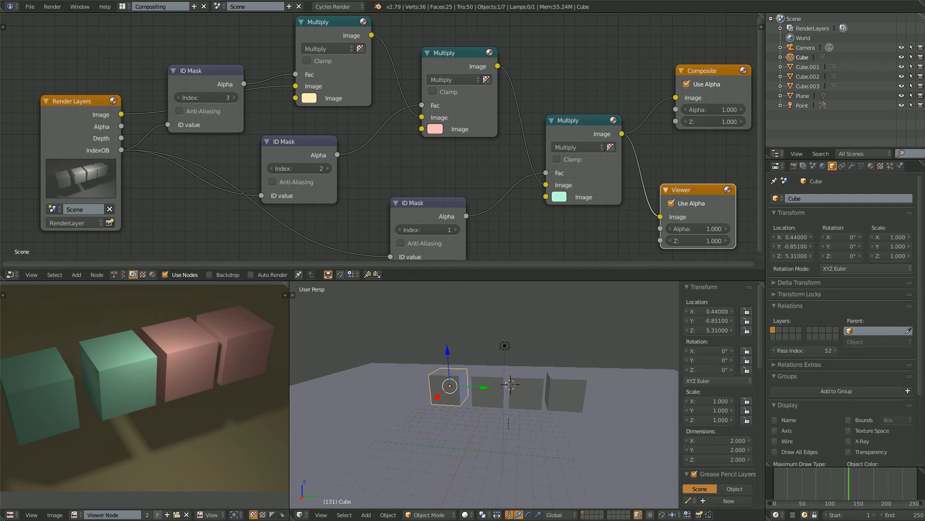